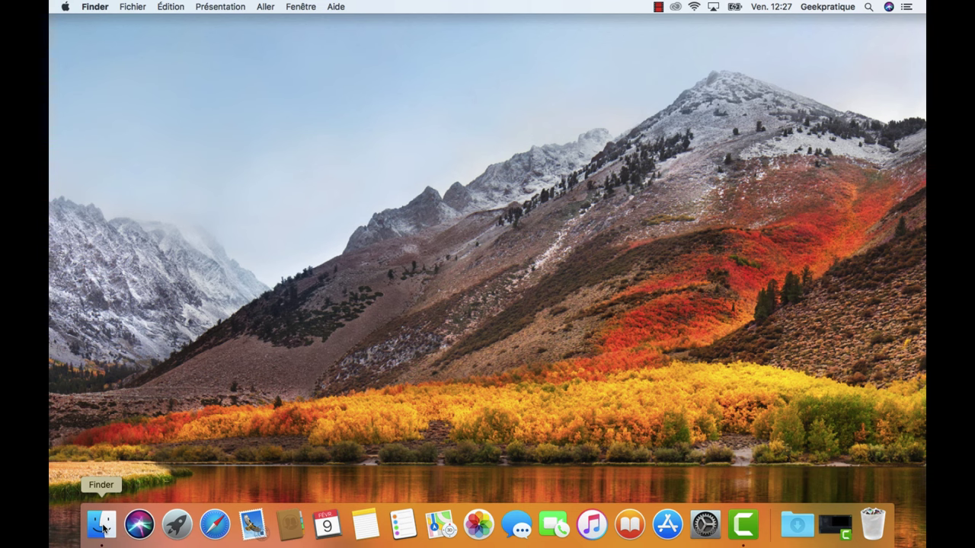
Open a Finder window on the Applications folder and look through the first applications in the list
left_click(104, 528)
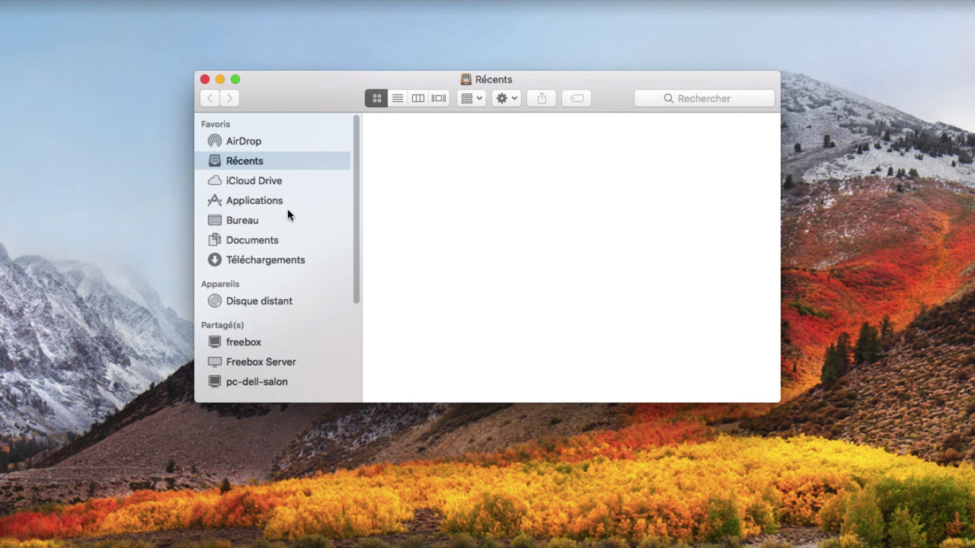
left_click(267, 201)
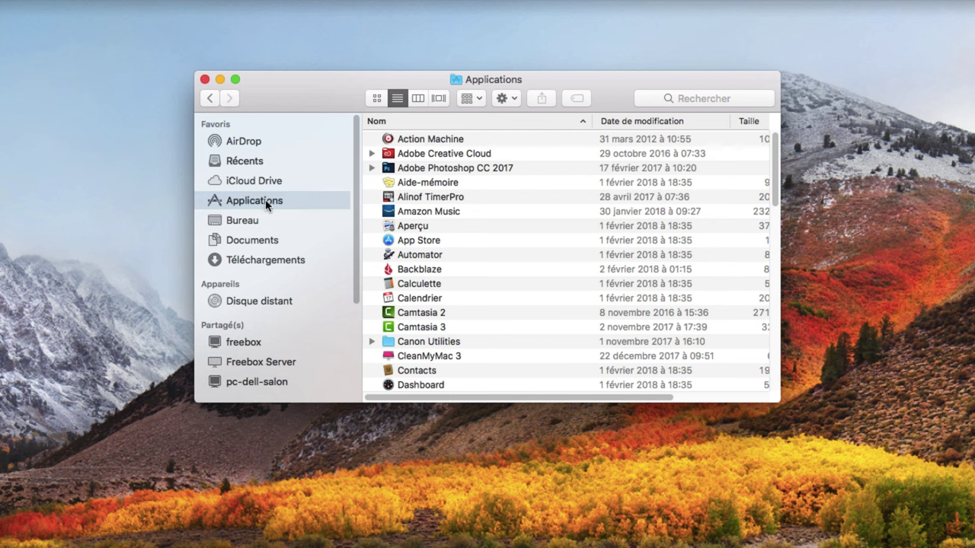
left_click(462, 213)
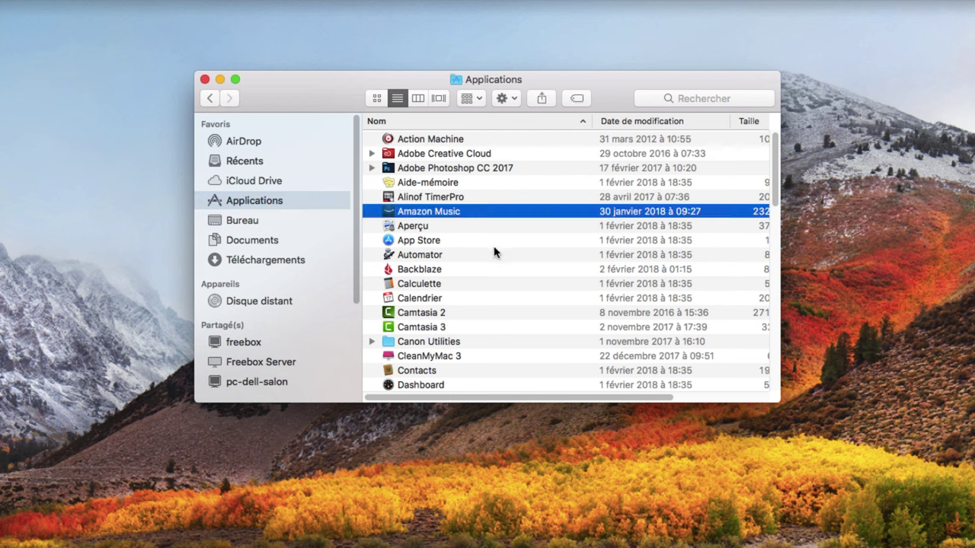
scroll(493, 252, "down", 1)
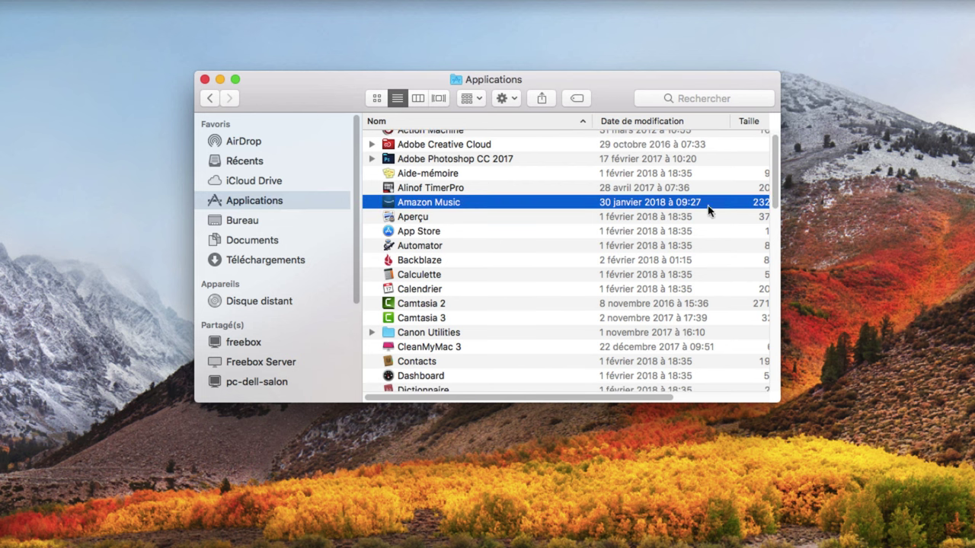
left_click_drag(774, 192, 773, 164)
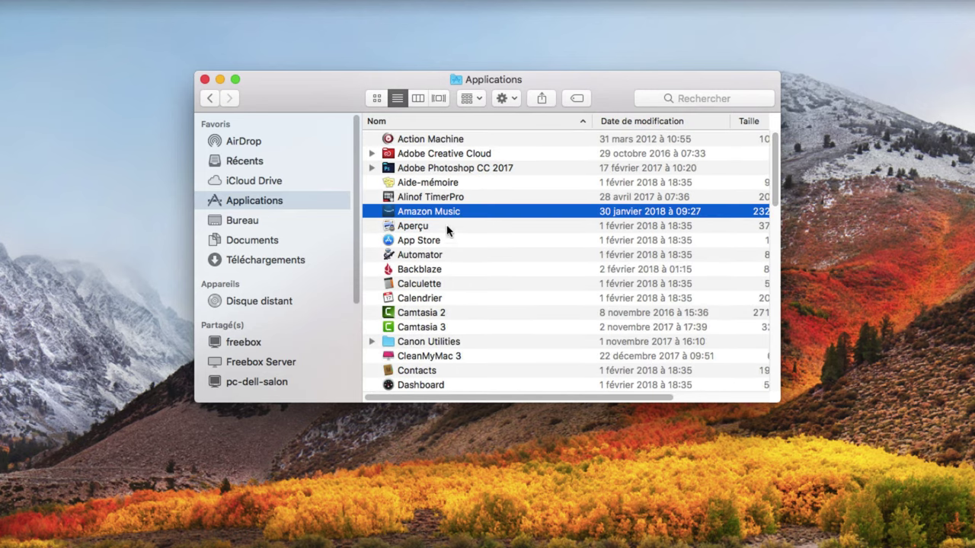
left_click(446, 185)
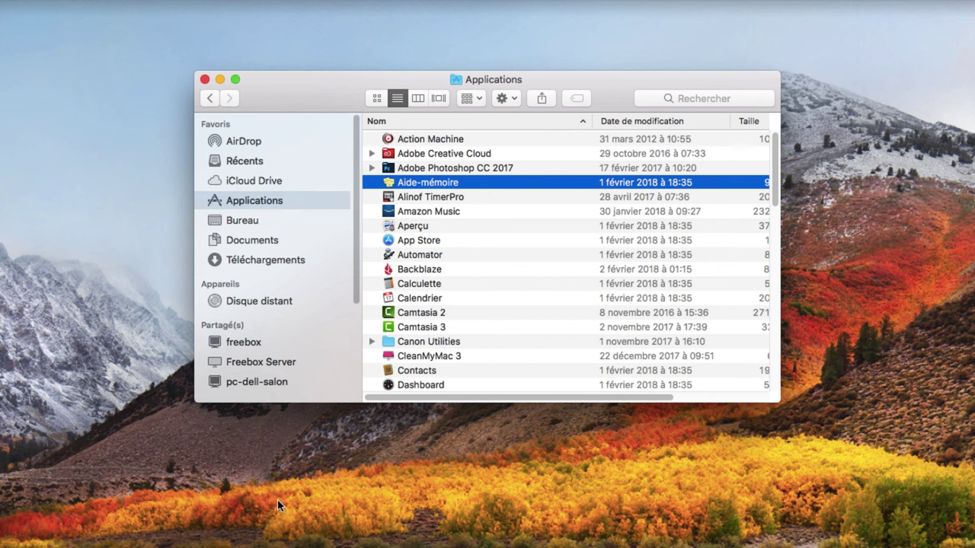
left_click(474, 299)
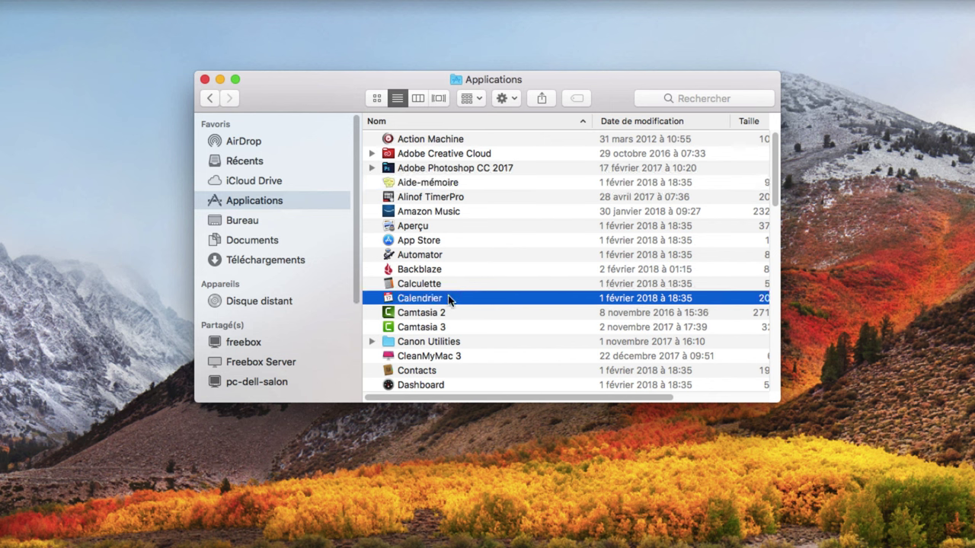
left_click(495, 212)
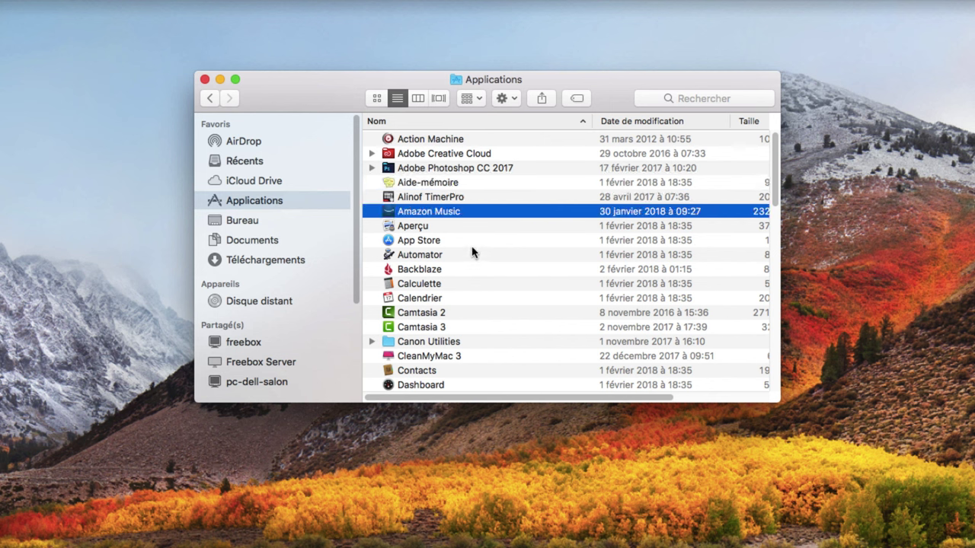
left_click(441, 227)
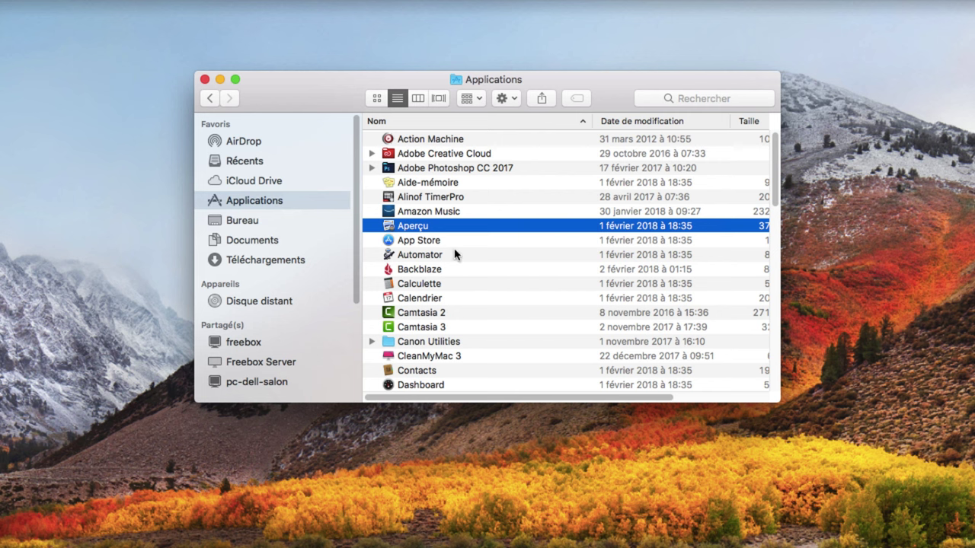
Launch Calendrier from the Applications folder and continue past its welcome screen to the month view
left_click(457, 297)
left_click_drag(774, 188, 773, 229)
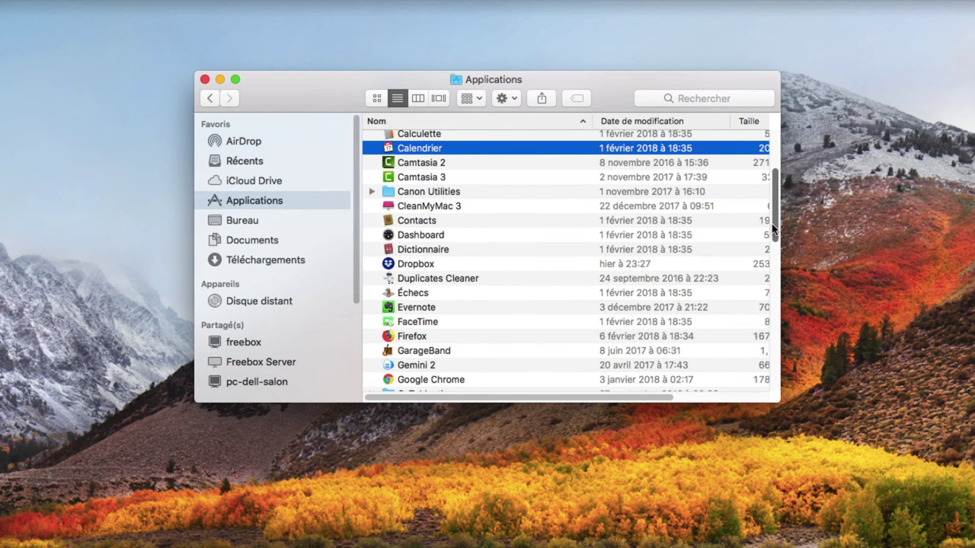
scroll(470, 298, "up", 3)
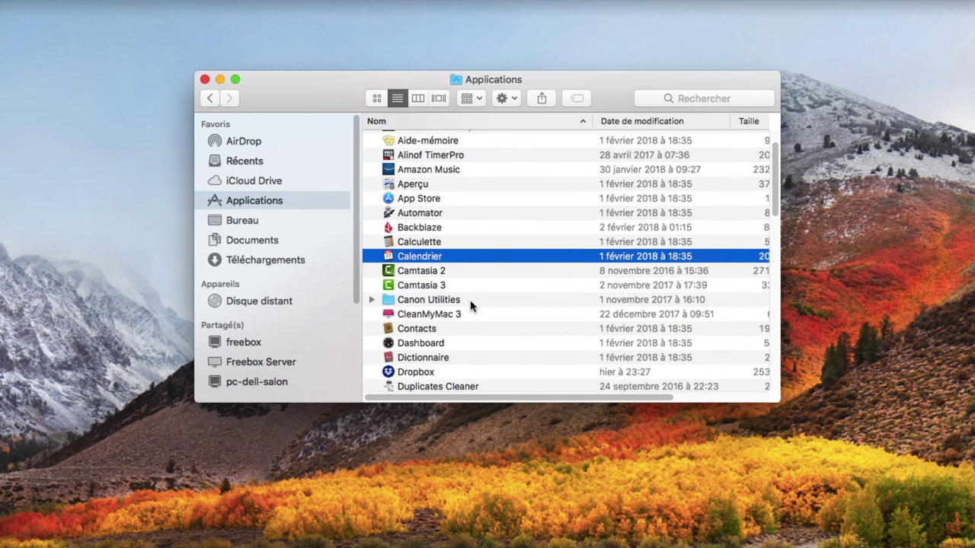
scroll(472, 305, "down", 2)
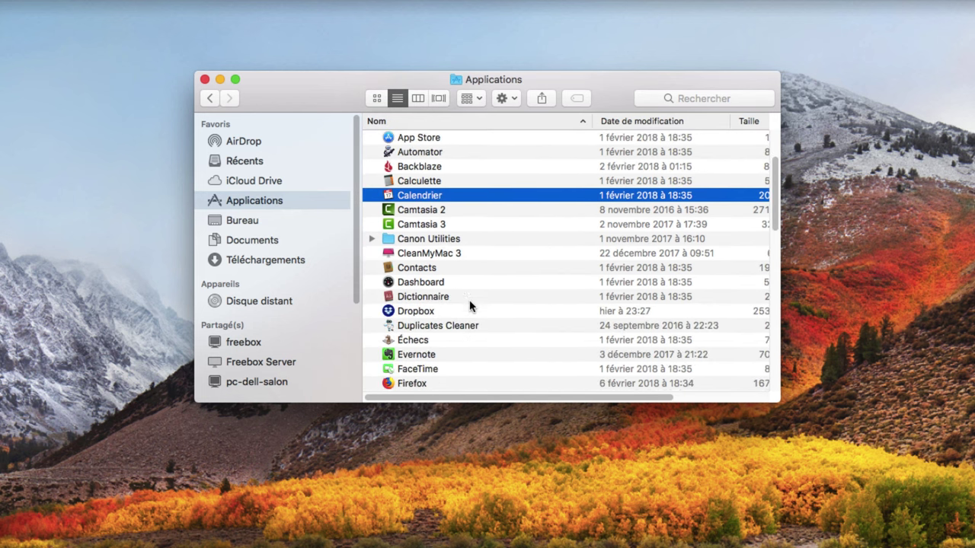
double_click(427, 196)
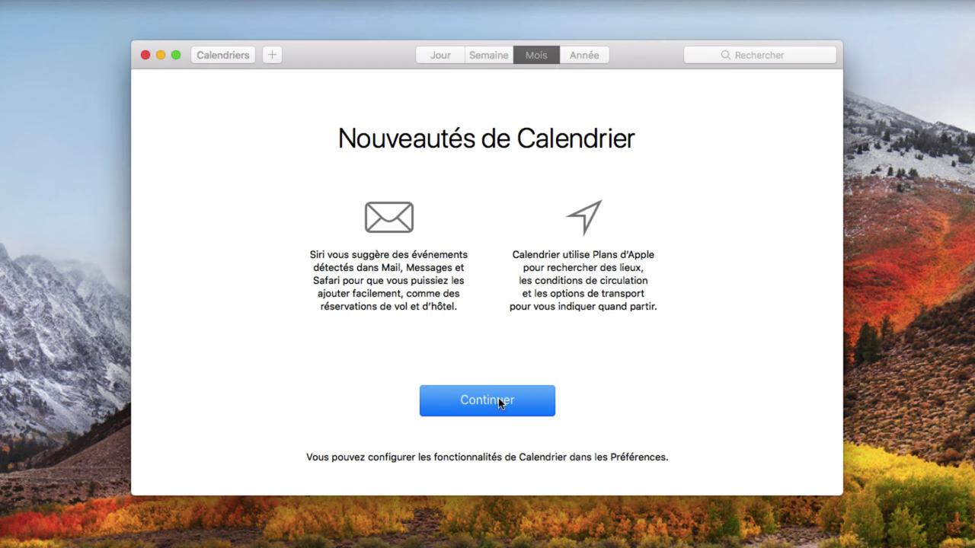
left_click(521, 404)
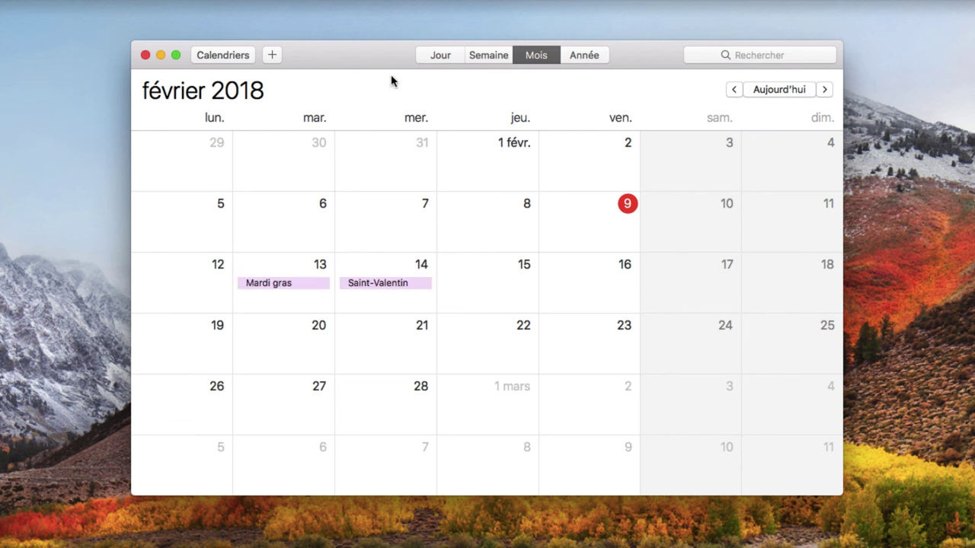
Close and quit Calendrier, and look further down the Applications list in Finder
left_click(145, 54)
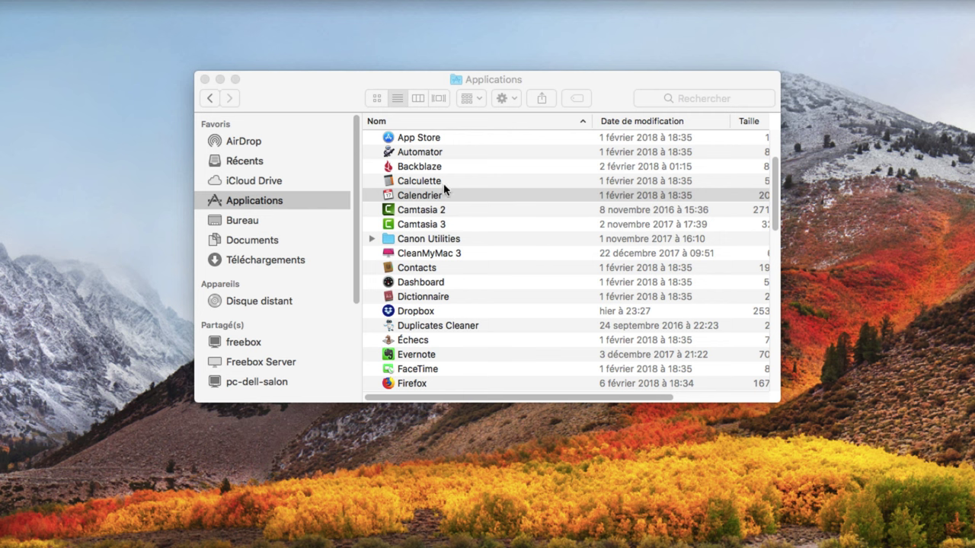
key("super+q")
left_click(480, 225)
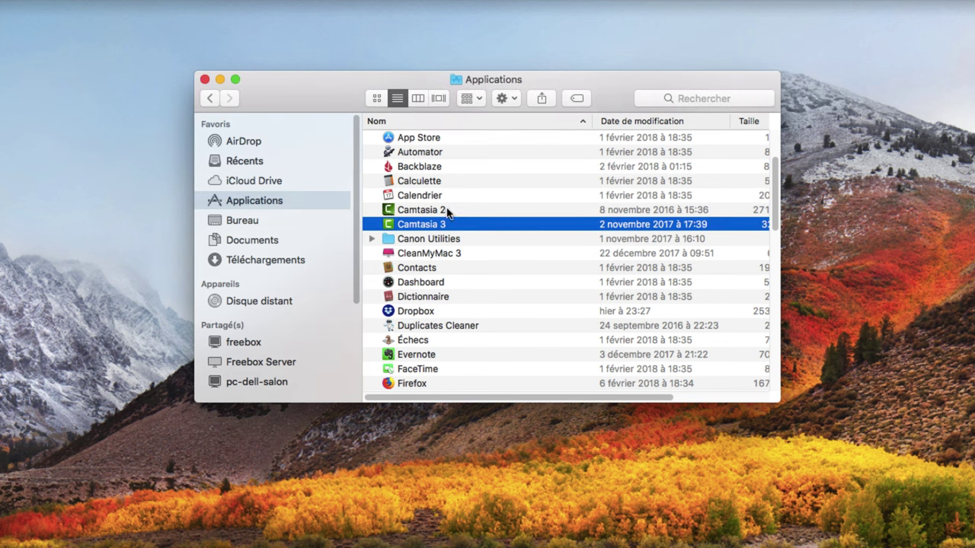
scroll(442, 207, "up", 3)
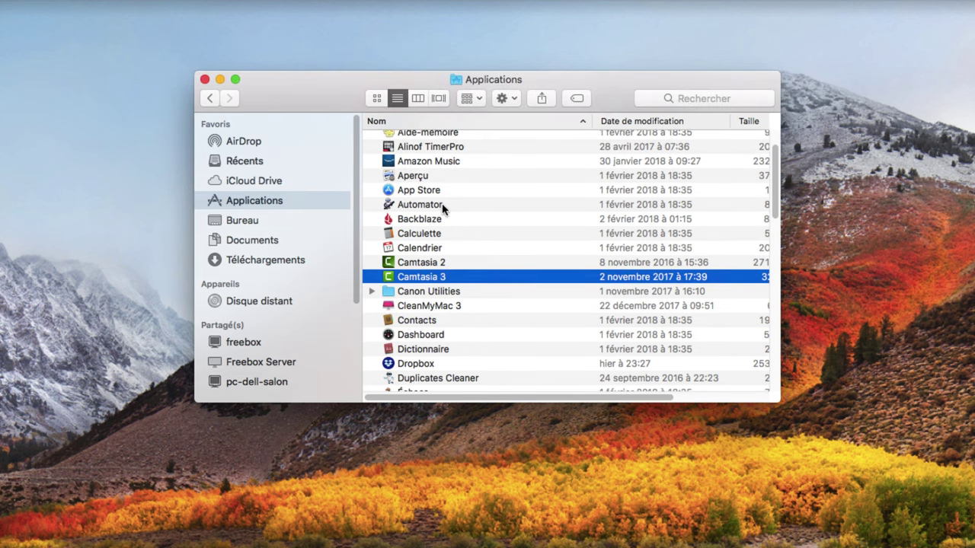
scroll(449, 213, "down", 15)
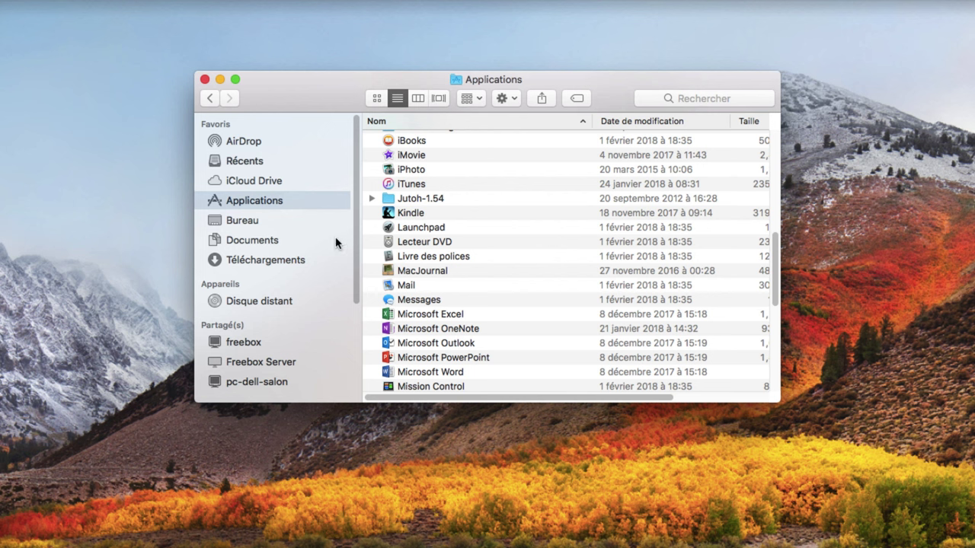
Examine the Documents and Téléchargements folders in Finder, switching between them to compare their contents
left_click(269, 242)
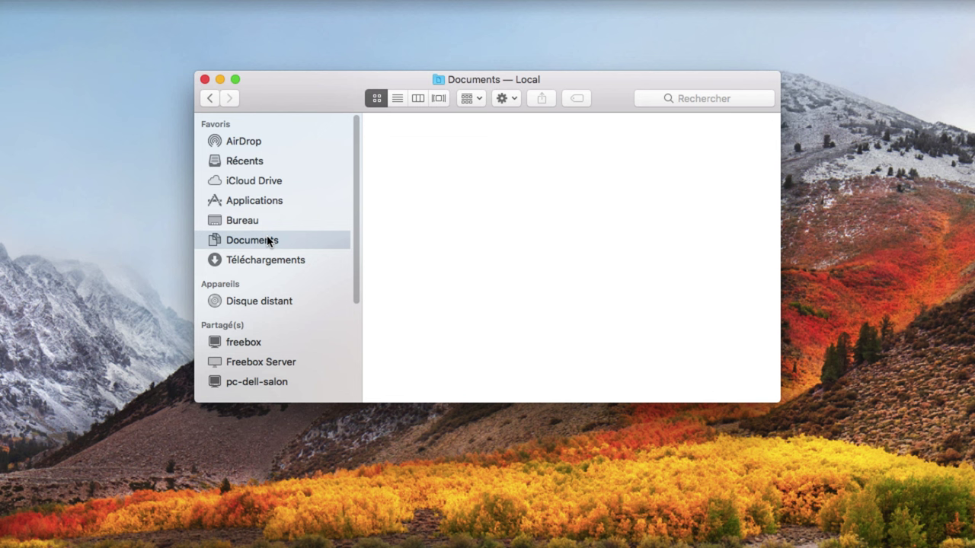
left_click(274, 264)
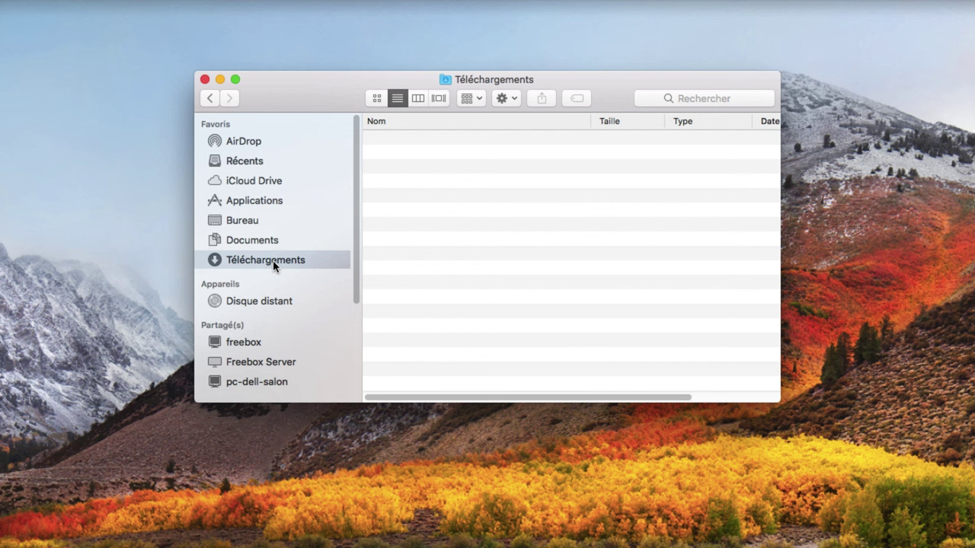
left_click(281, 242)
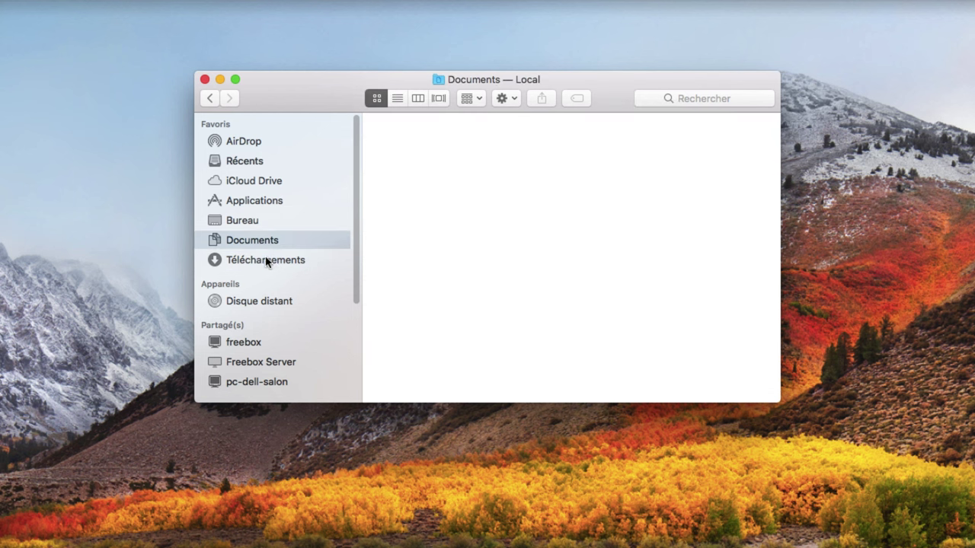
left_click(266, 261)
left_click(262, 244)
left_click(259, 260)
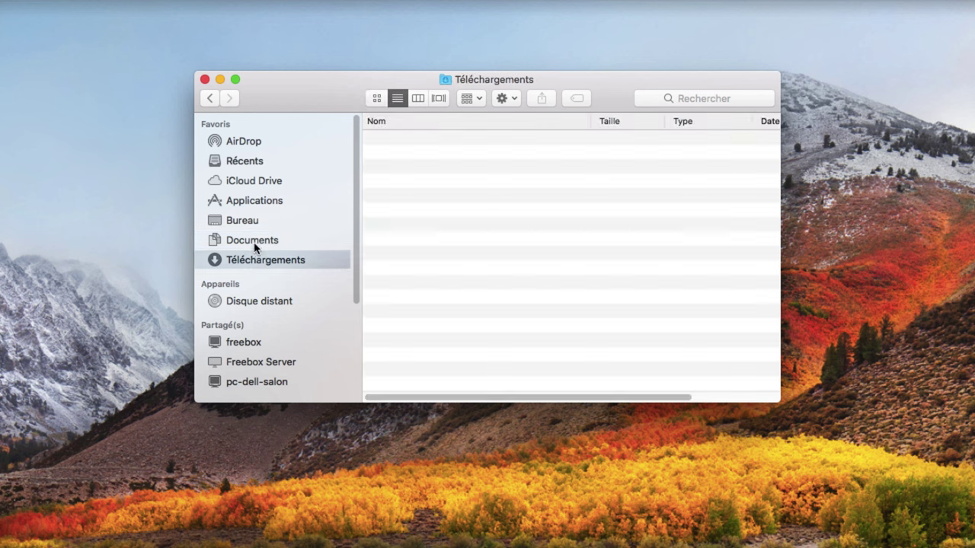
left_click(255, 243)
left_click(252, 260)
left_click(252, 242)
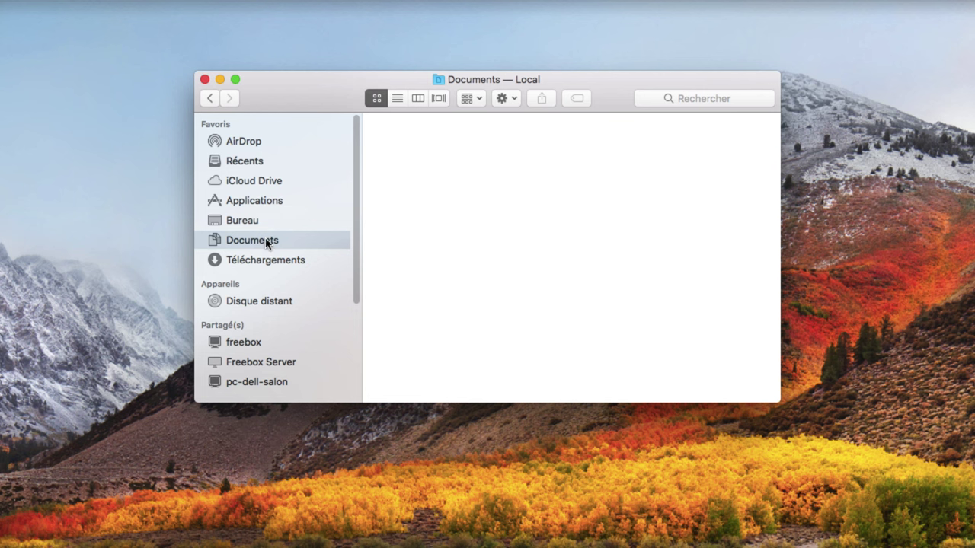
left_click(266, 259)
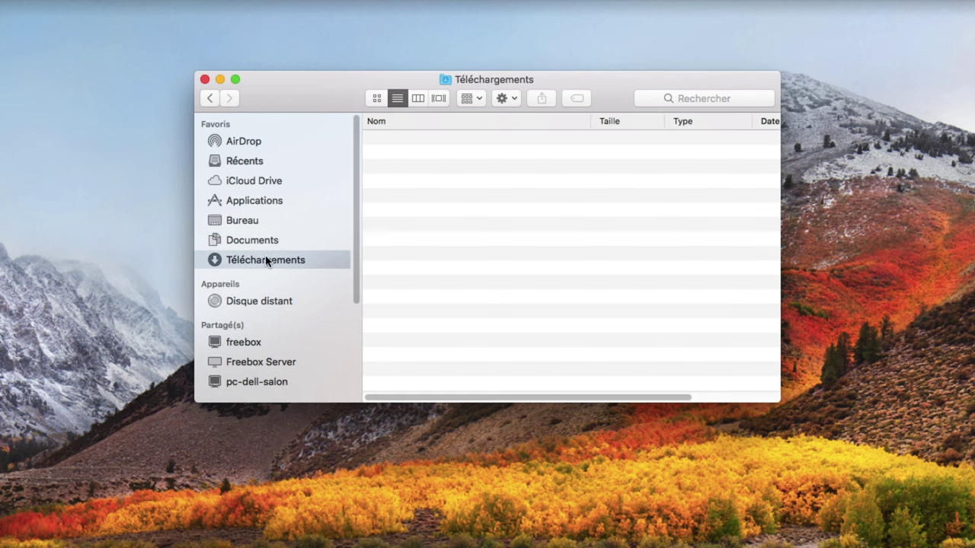
View the Documents and Bureau folders and close the Finder window
left_click(259, 241)
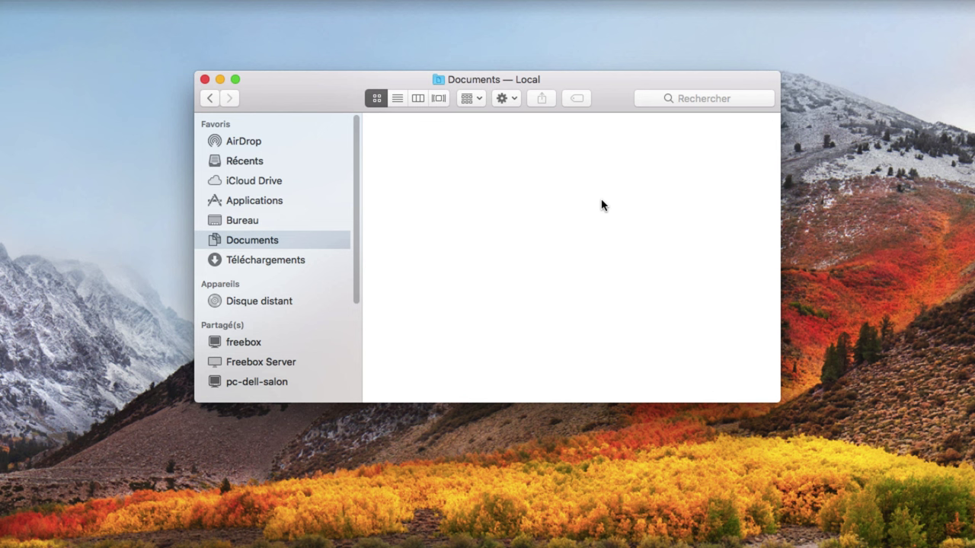
left_click(253, 221)
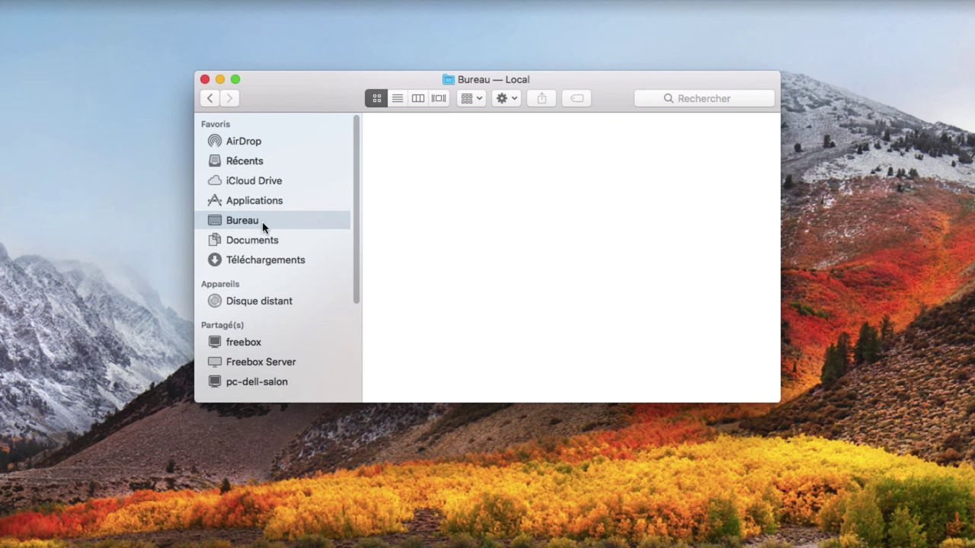
left_click(205, 79)
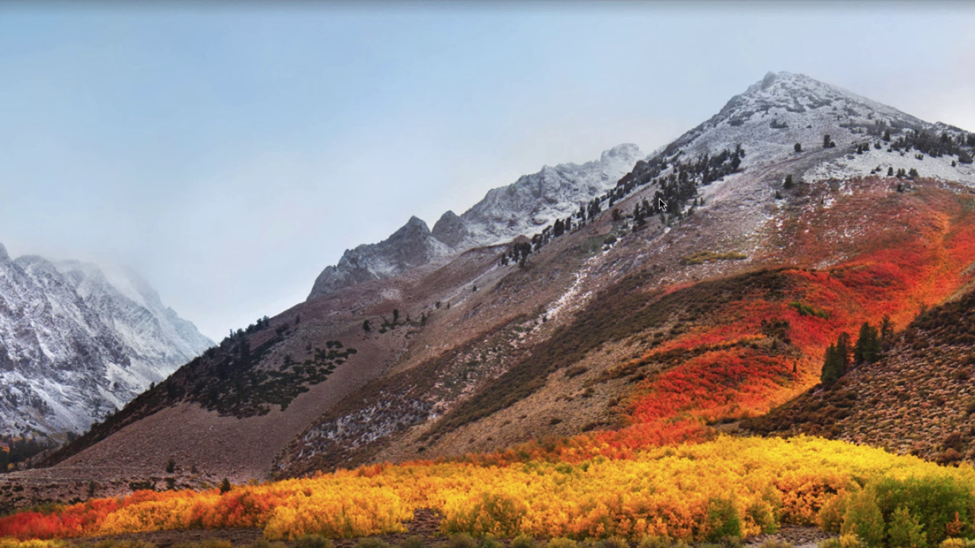
Open a new Finder window on the Bureau folder and compare it with the desktop behind it
key("super+n")
left_click(246, 220)
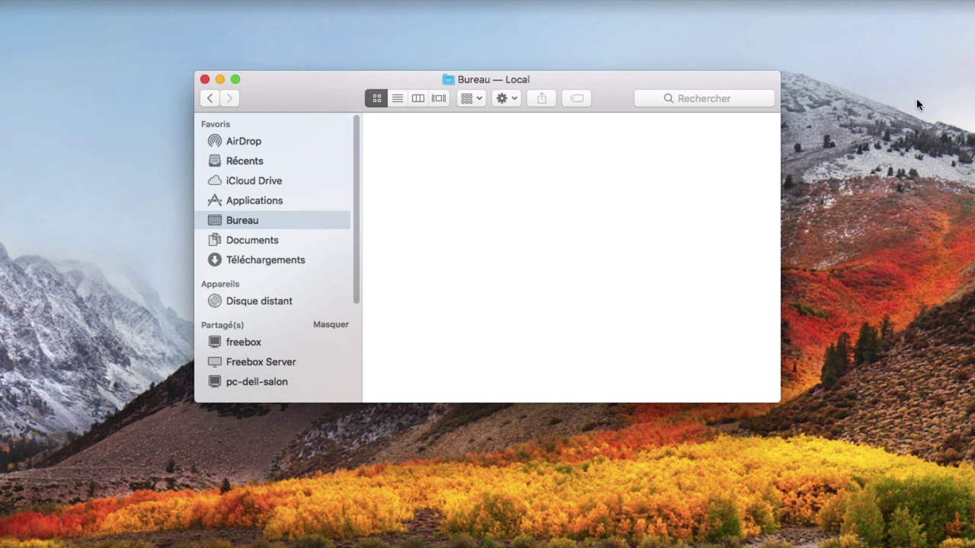
left_click(875, 90)
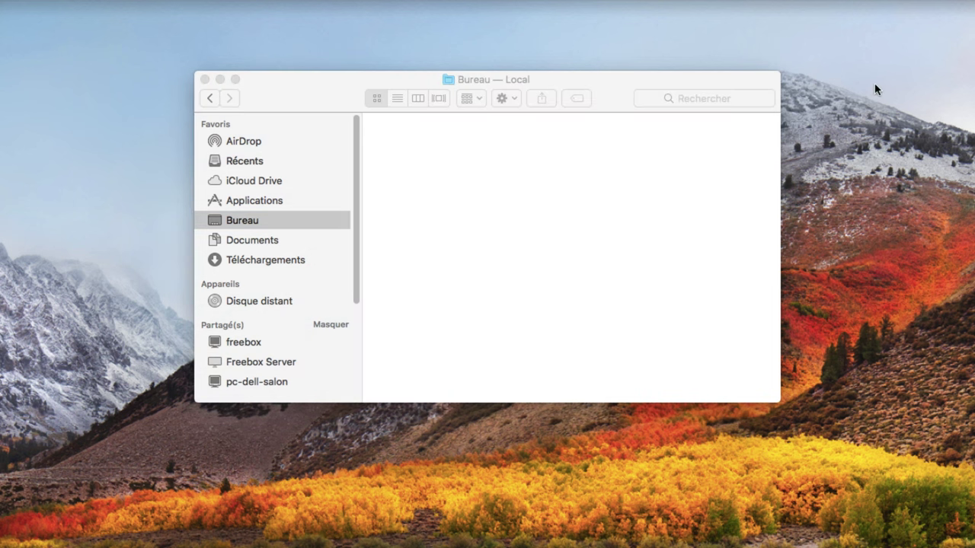
left_click(533, 159)
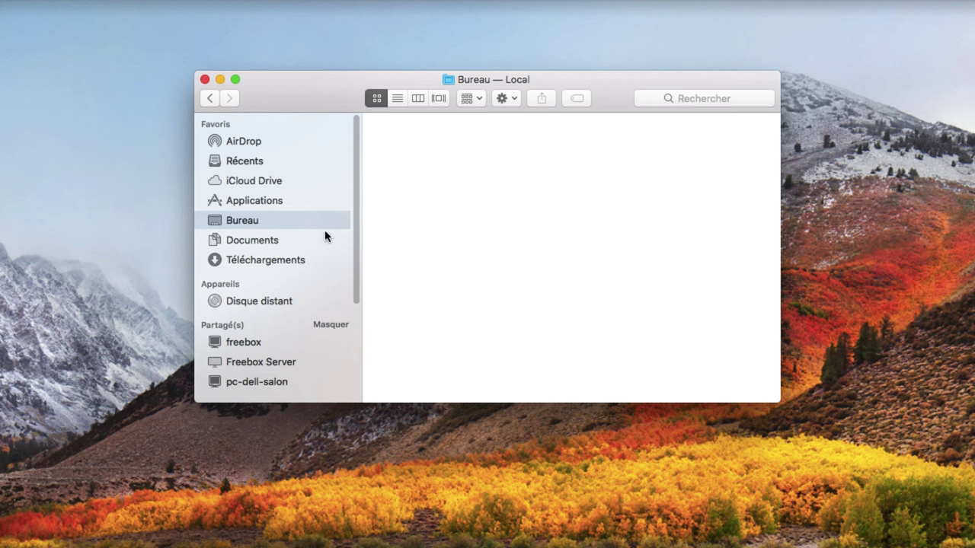
View the Documents and Téléchargements folders in turn, returning to the Bureau folder
left_click(257, 239)
left_click(255, 221)
left_click(268, 261)
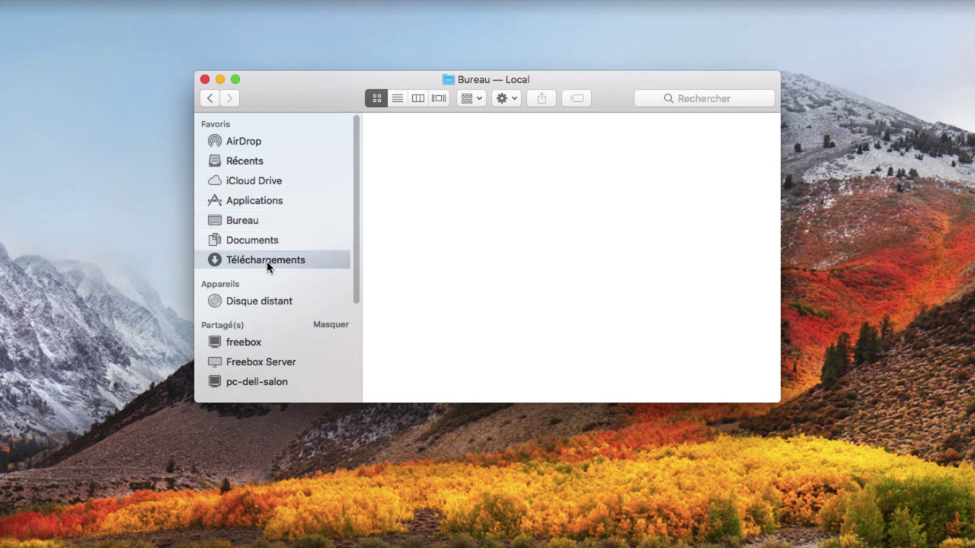
left_click(261, 222)
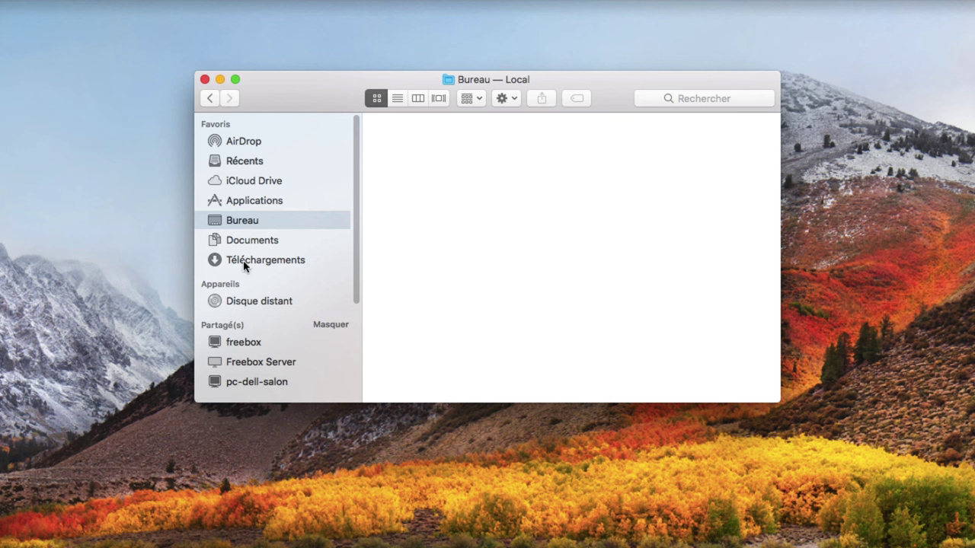
Compare the contents of iCloud Drive with the local Documents folder, ending on iCloud Drive
left_click(277, 185)
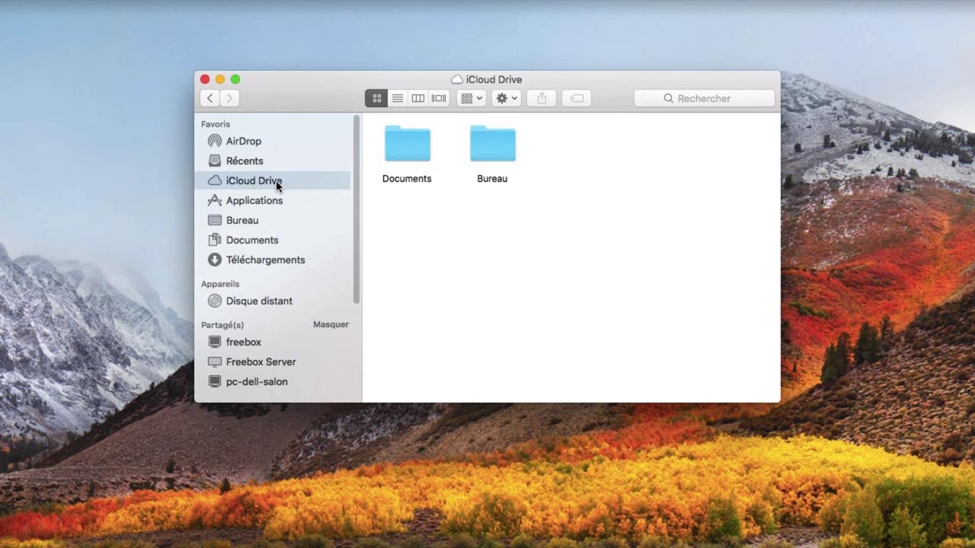
left_click(242, 240)
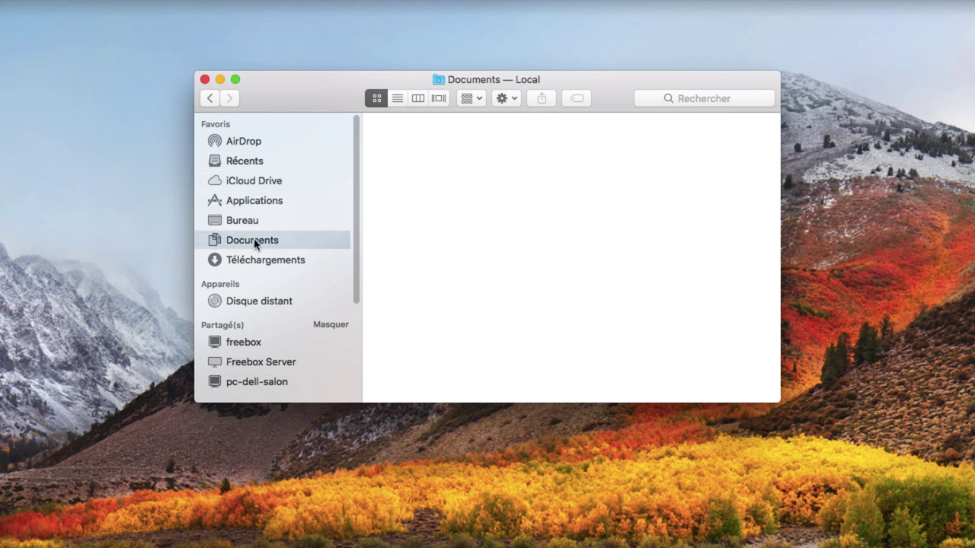
left_click(251, 181)
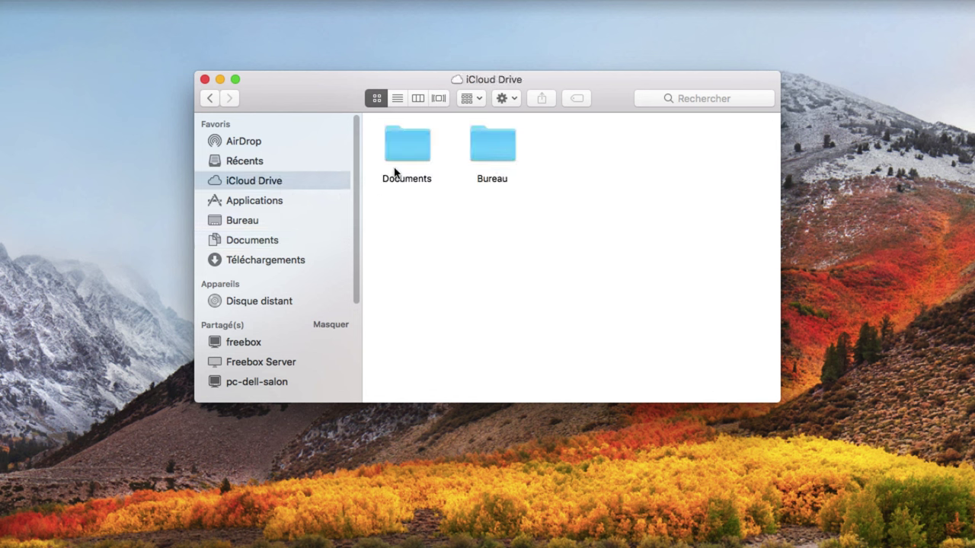
View the Documents folder stored inside iCloud Drive and return to the iCloud Drive root
left_click(414, 153)
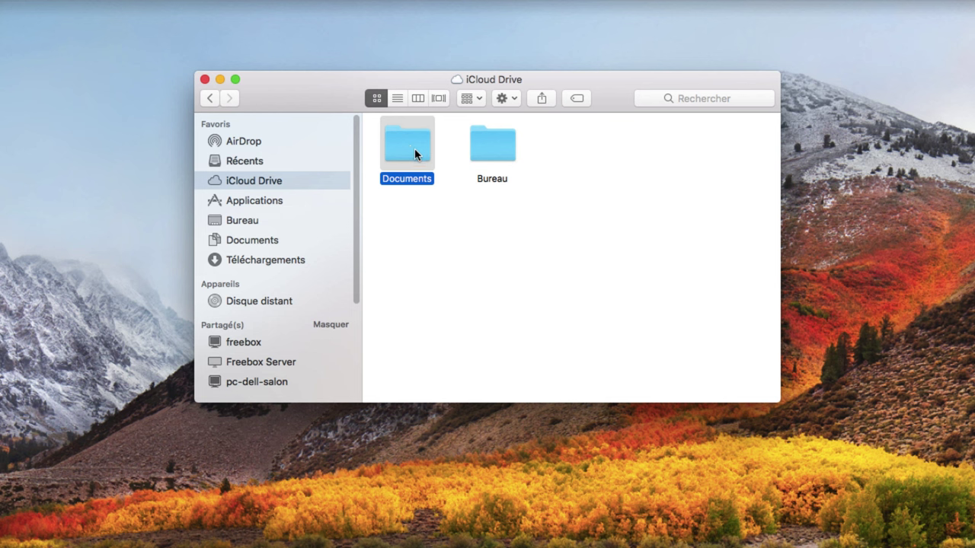
left_click(414, 149, "super")
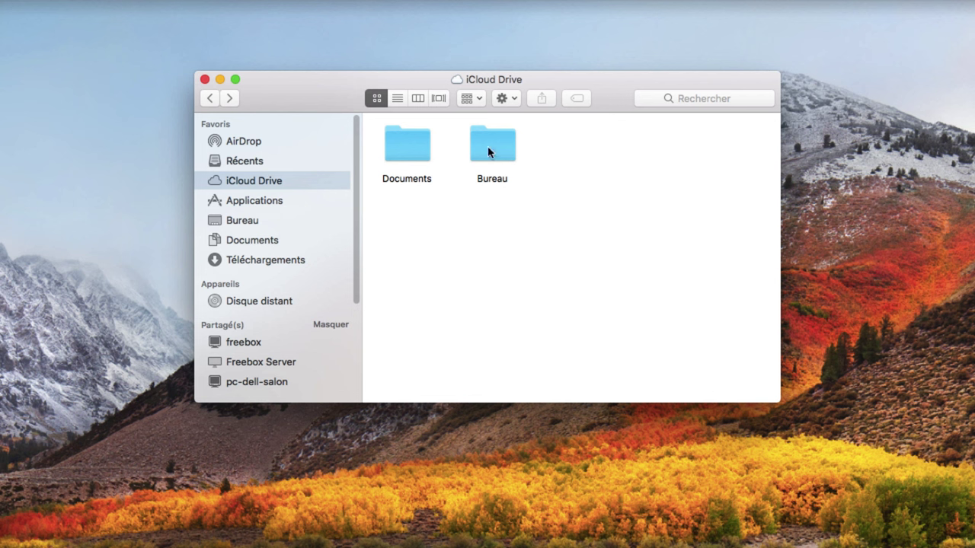
double_click(412, 142)
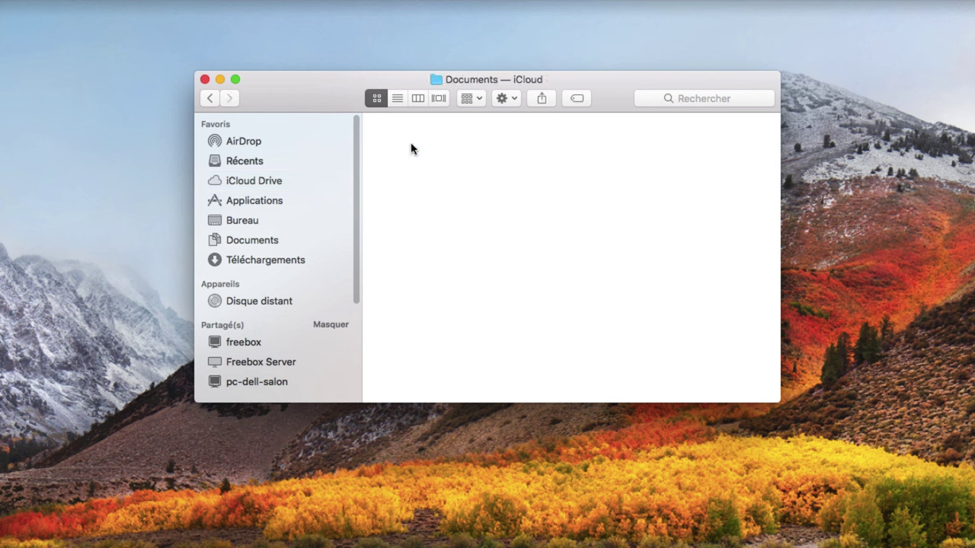
left_click(209, 98)
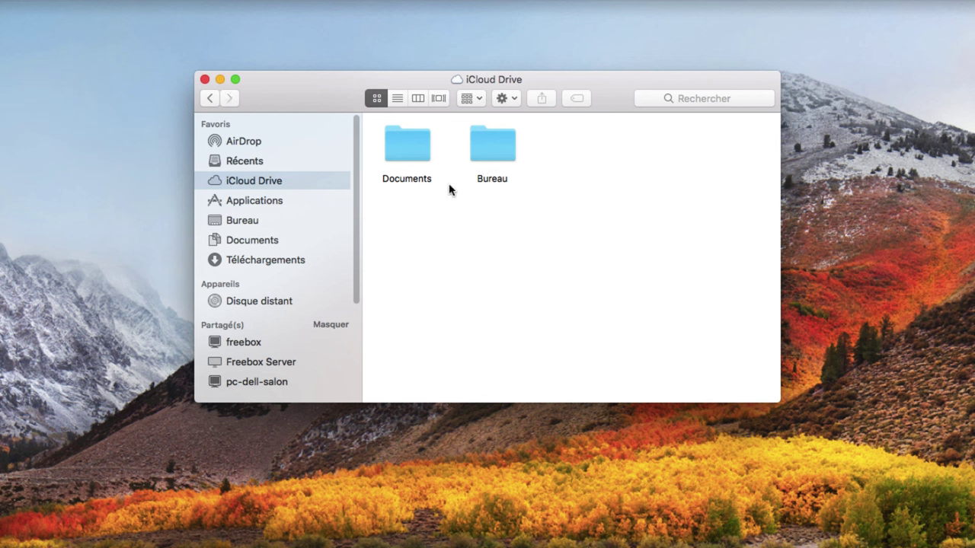
Compare the local Bureau folder with the Bureau folder stored in iCloud Drive, ending on the local one
left_click(252, 221)
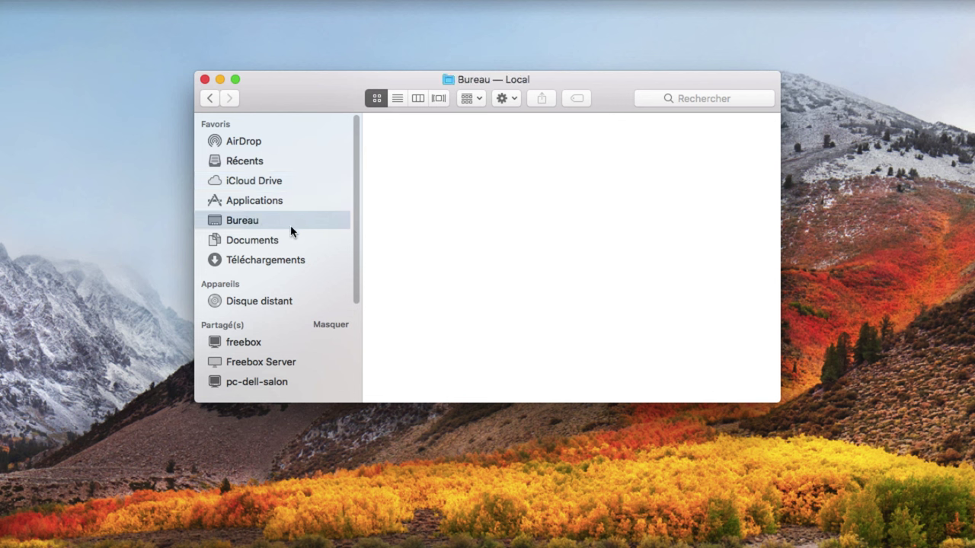
left_click(261, 180)
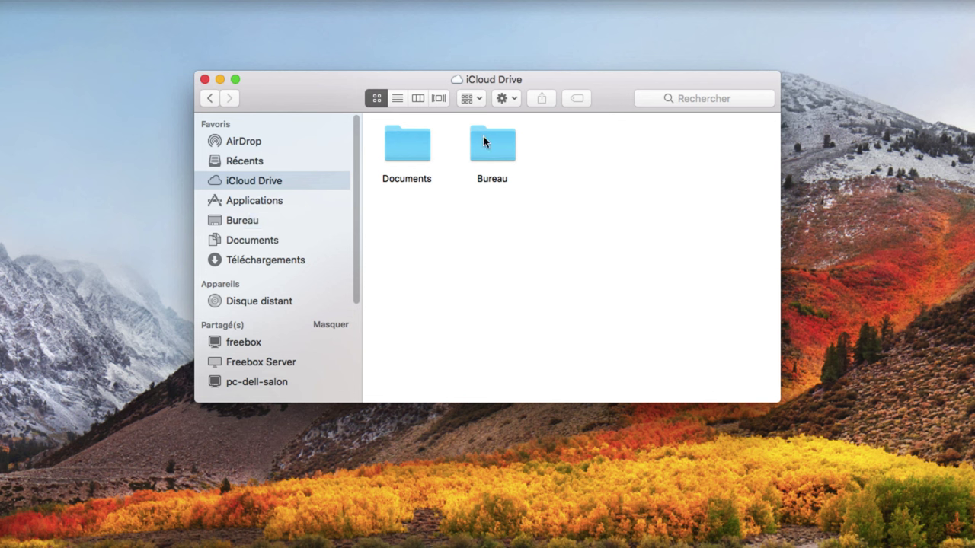
left_click(489, 147)
double_click(491, 148)
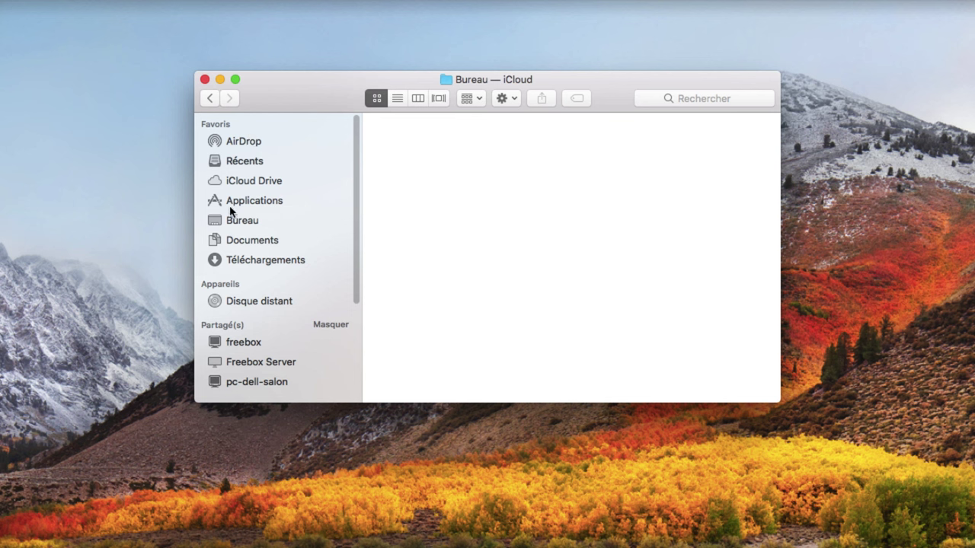
left_click(245, 220)
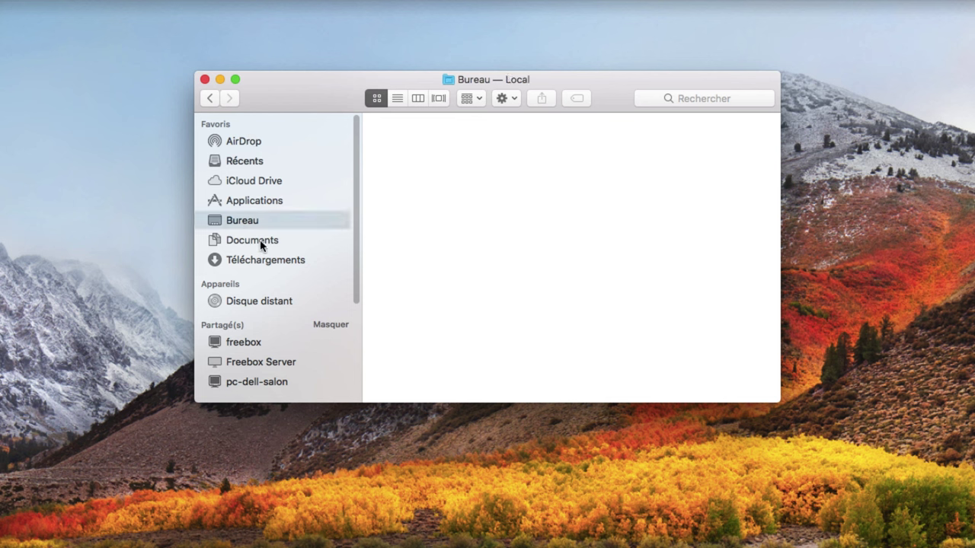
View the local Documents and Téléchargements folders in turn and close the Finder window from Documents
left_click(260, 242)
left_click(263, 260)
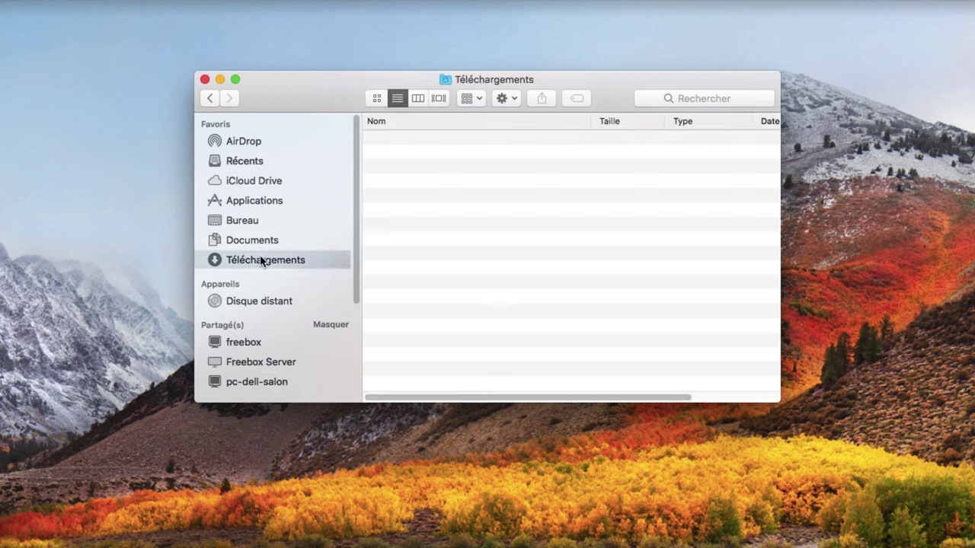
left_click(250, 240)
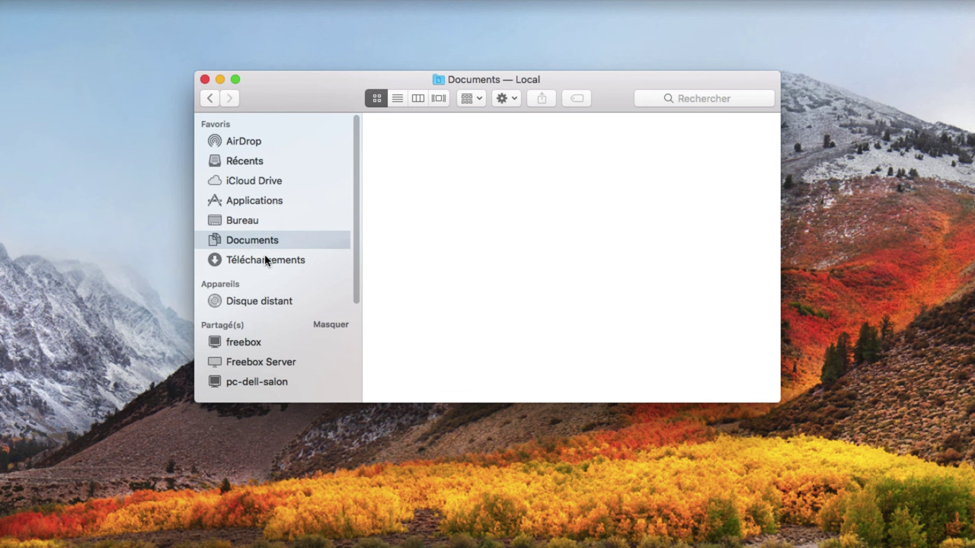
left_click(259, 262)
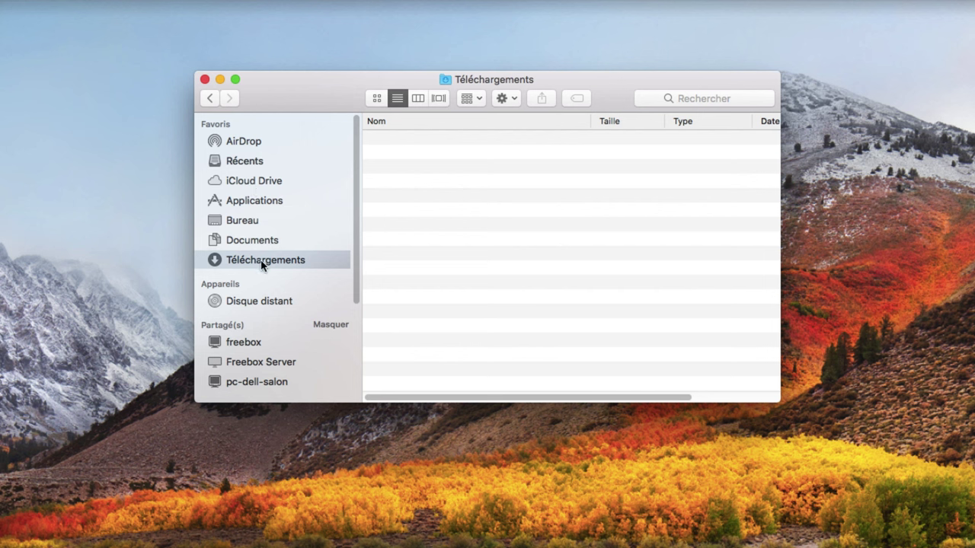
left_click(255, 240)
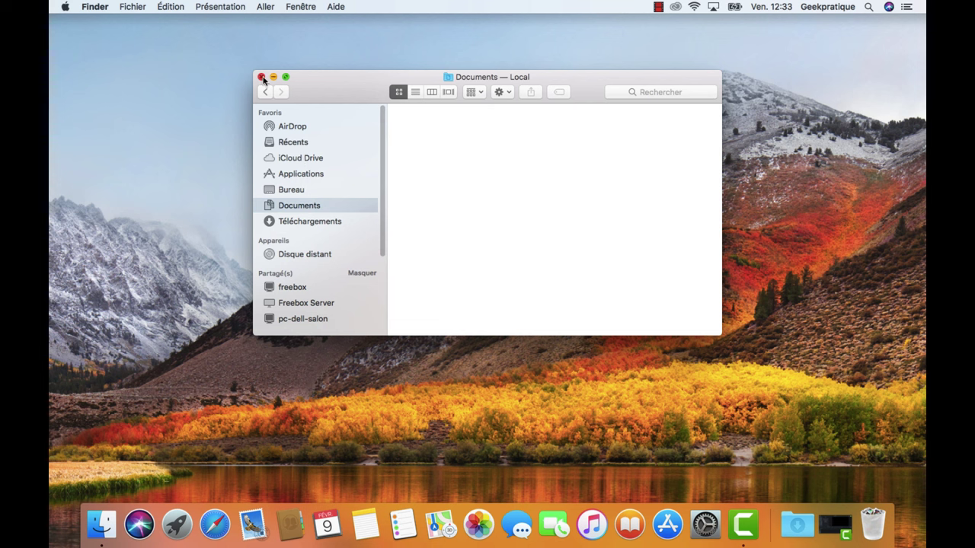
left_click(205, 79)
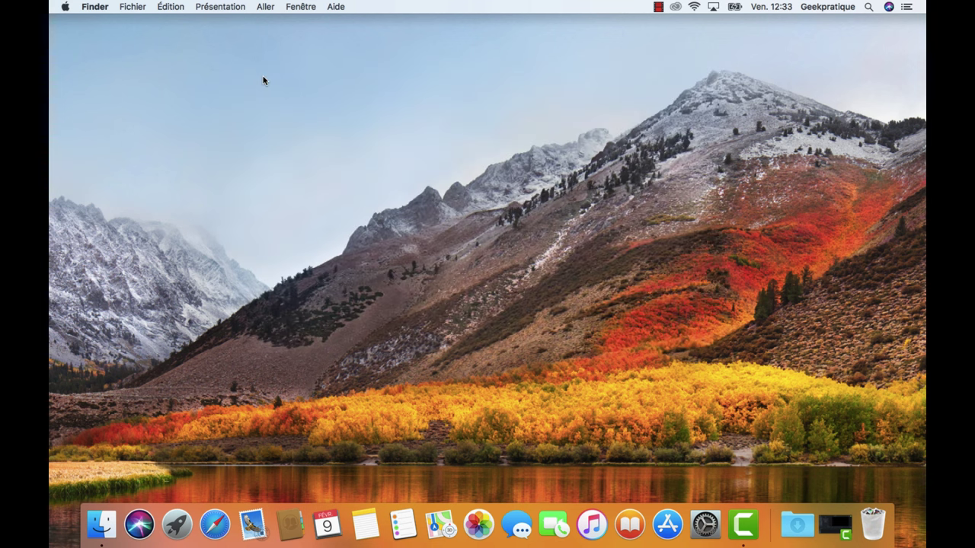
Open a new Finder window, show the Applications folder and select Launchpad
left_click(104, 525)
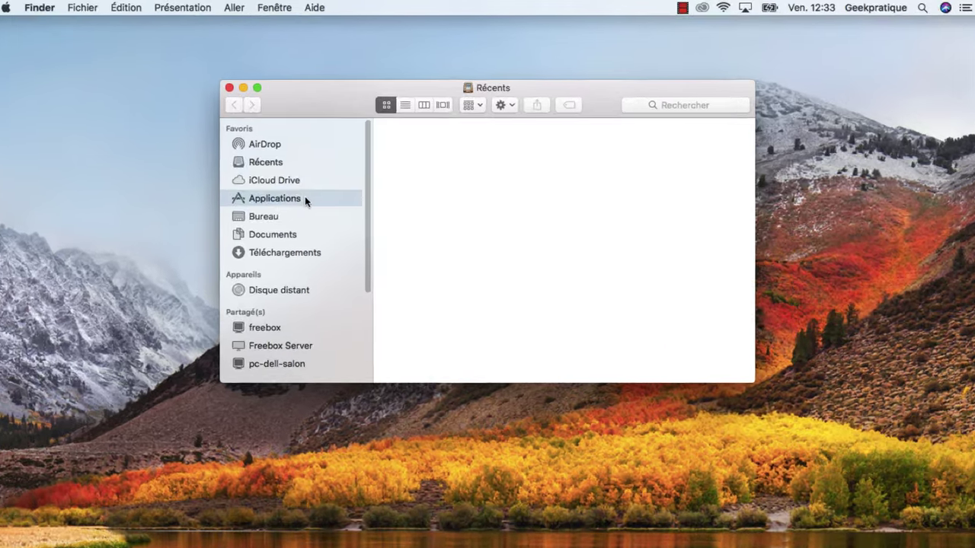
left_click(301, 173)
left_click(465, 245)
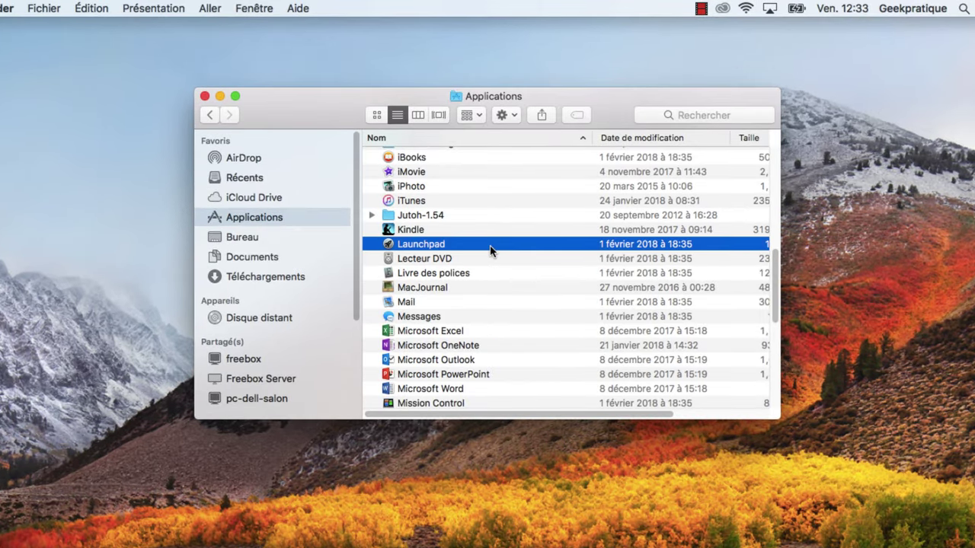
Switch between the local Documents and Téléchargements folders several times, ending on Documents
left_click(263, 258)
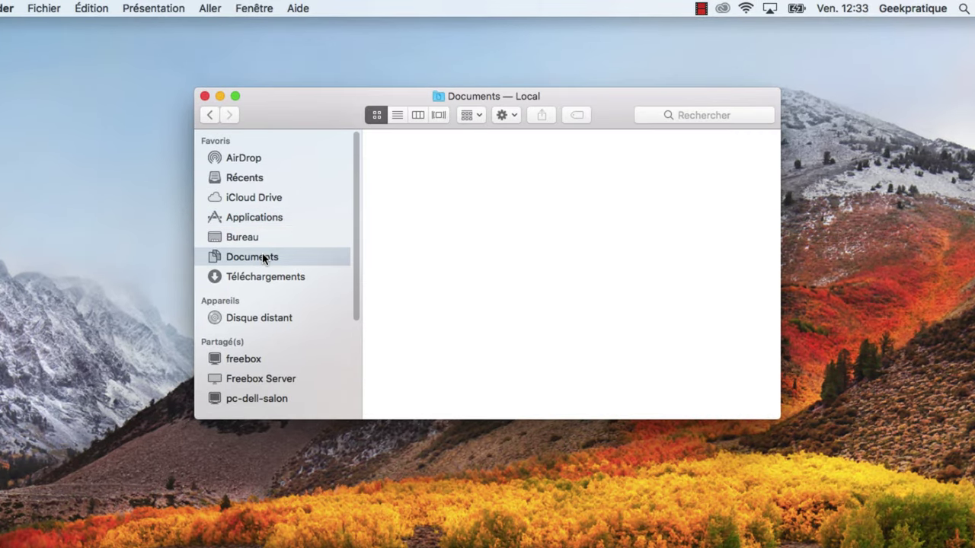
left_click(252, 285)
left_click(263, 261)
left_click(257, 283)
left_click(257, 263)
left_click(255, 278)
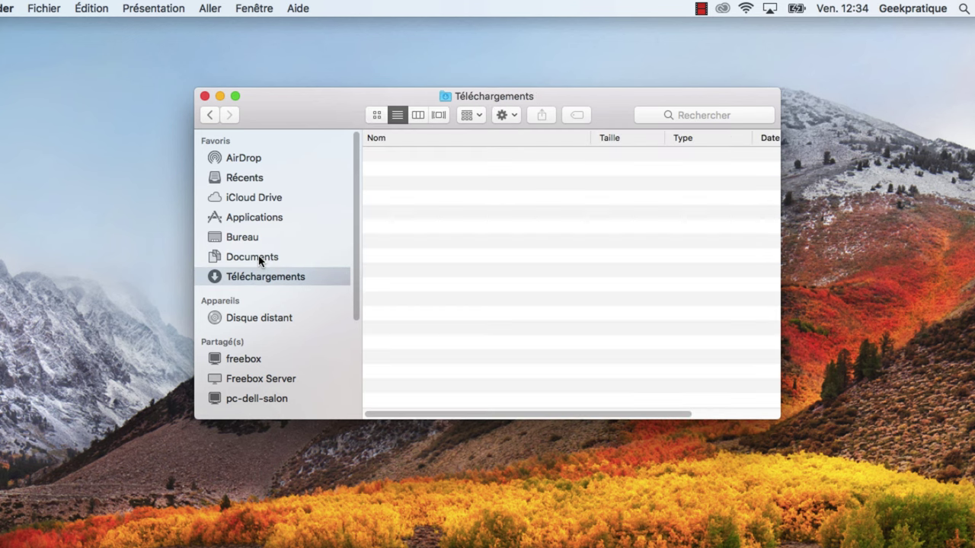
left_click(259, 259)
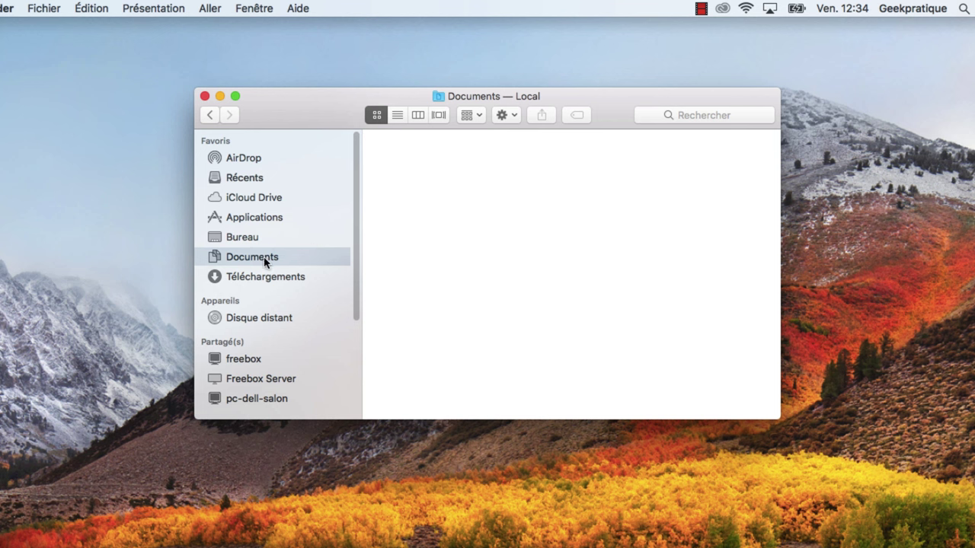
Create a new folder named "Papiers importants" in the local Documents folder and leave it deselected
left_click(507, 115)
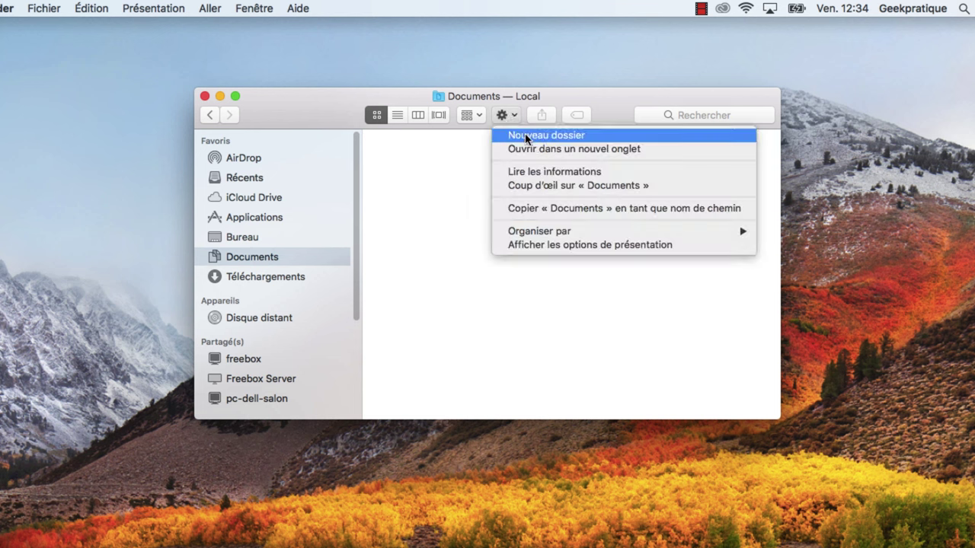
left_click(526, 137)
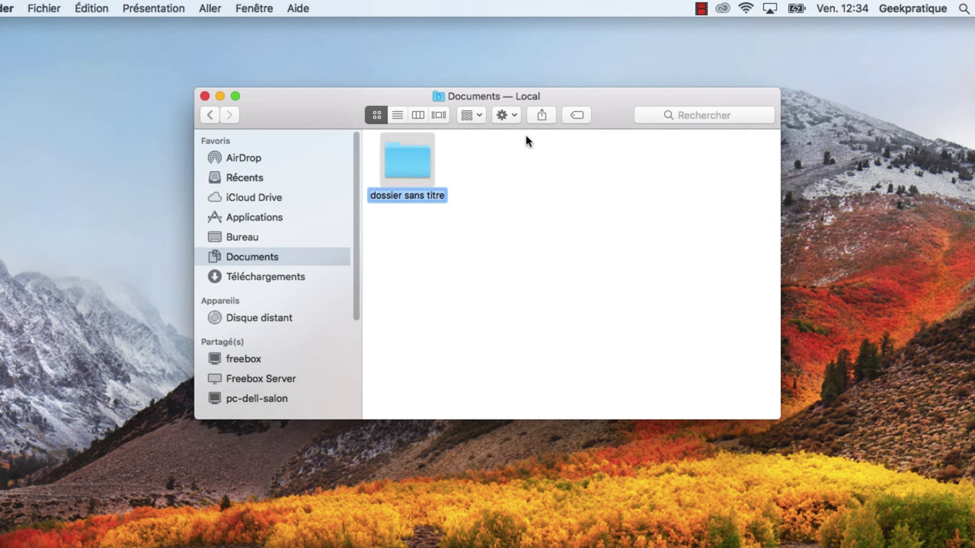
type("Pap")
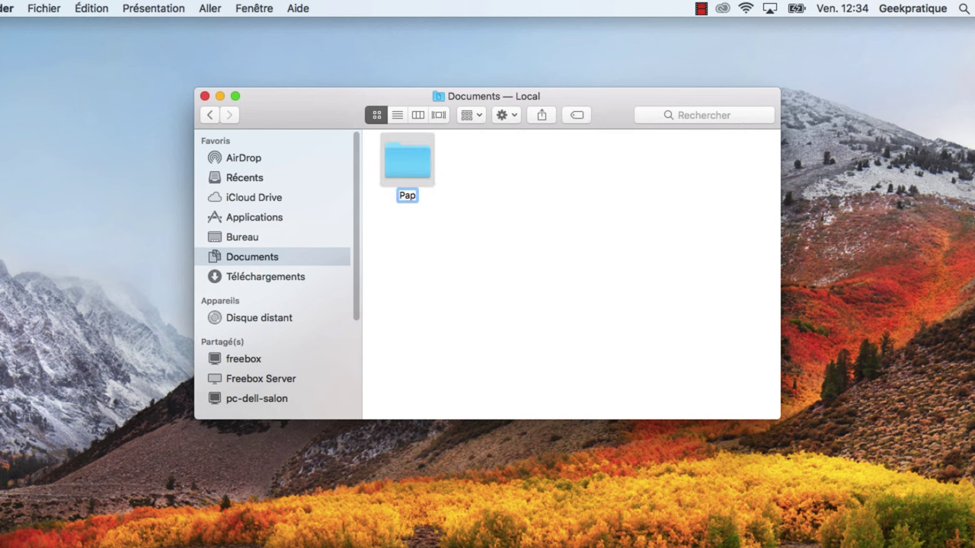
type("iers im")
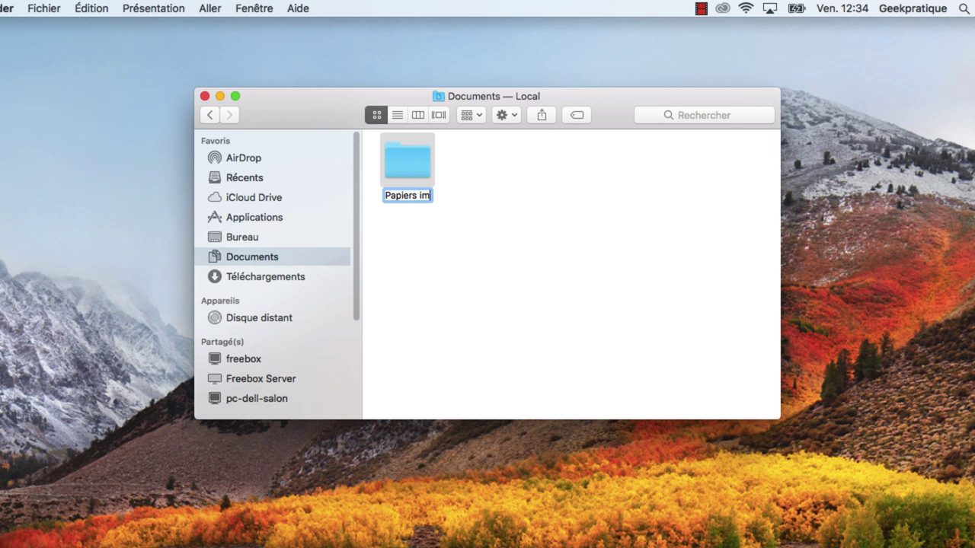
type("portants")
key("Return")
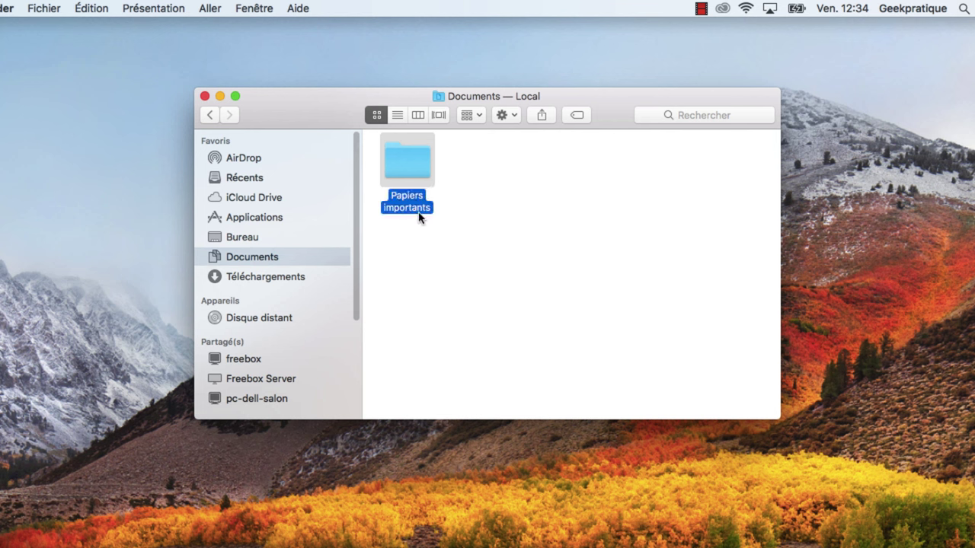
left_click(505, 213)
left_click(421, 160)
left_click(492, 176)
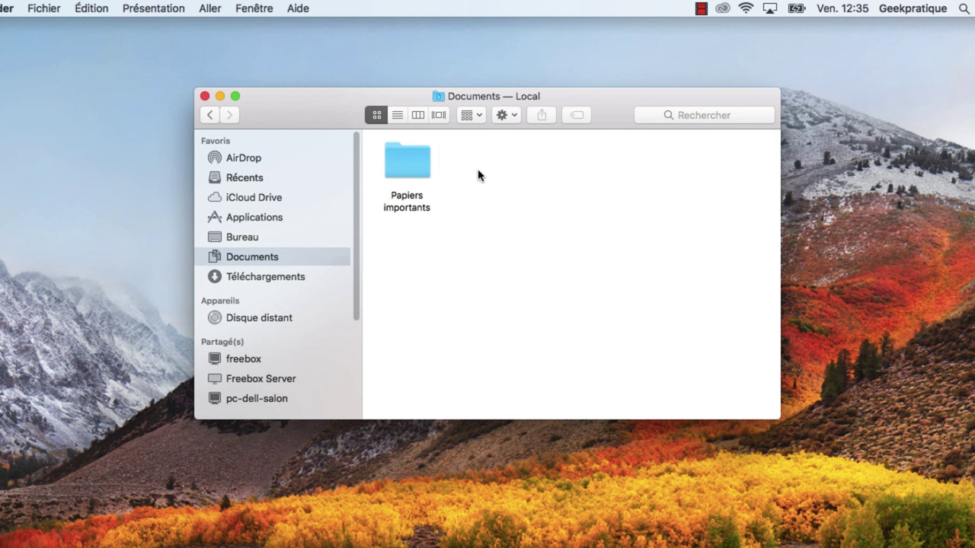
Create a second folder in the empty area of Documents, keeping its default name
left_click(502, 115)
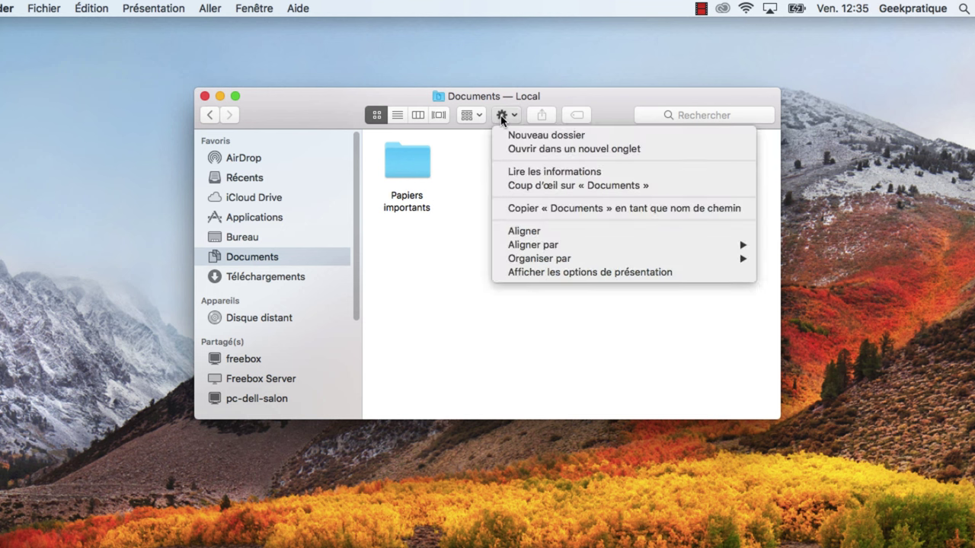
left_click(465, 146)
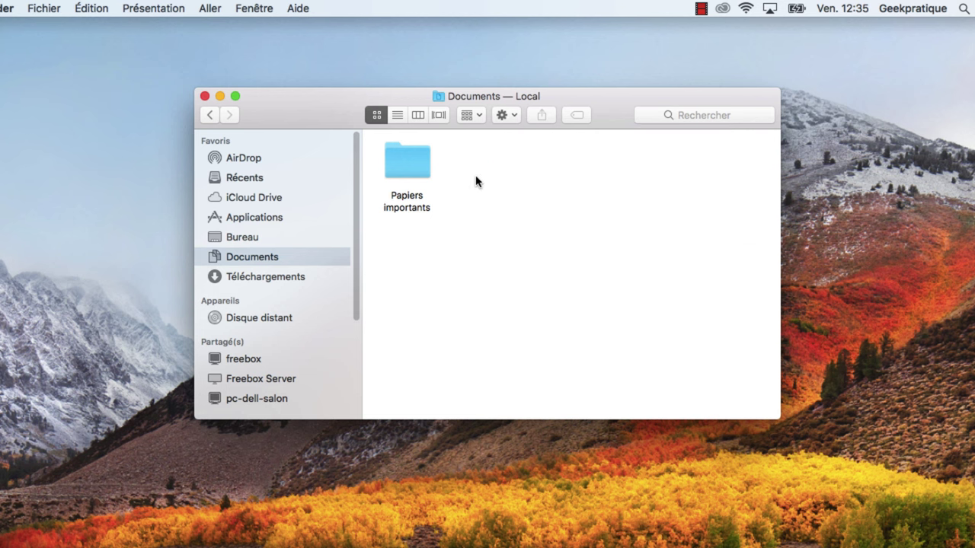
right_click(514, 211)
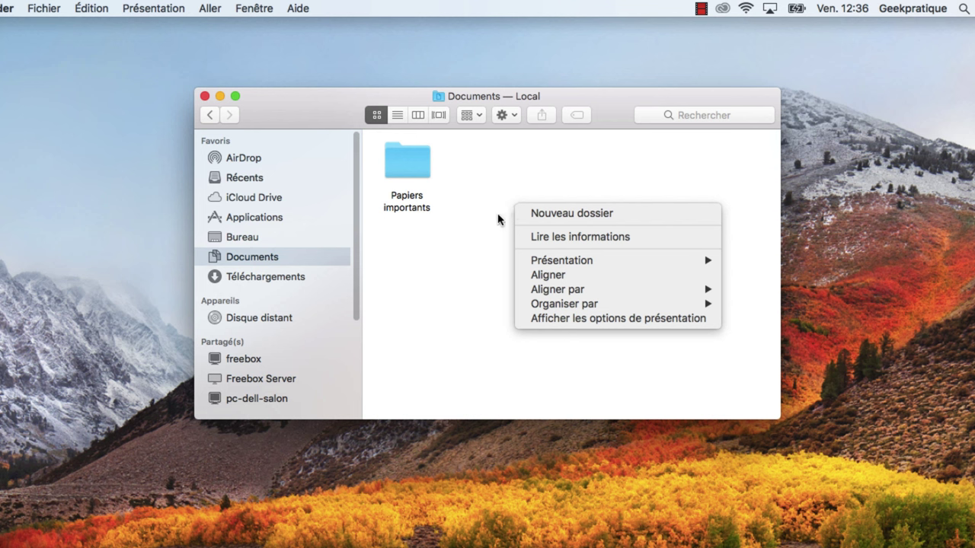
left_click(584, 215)
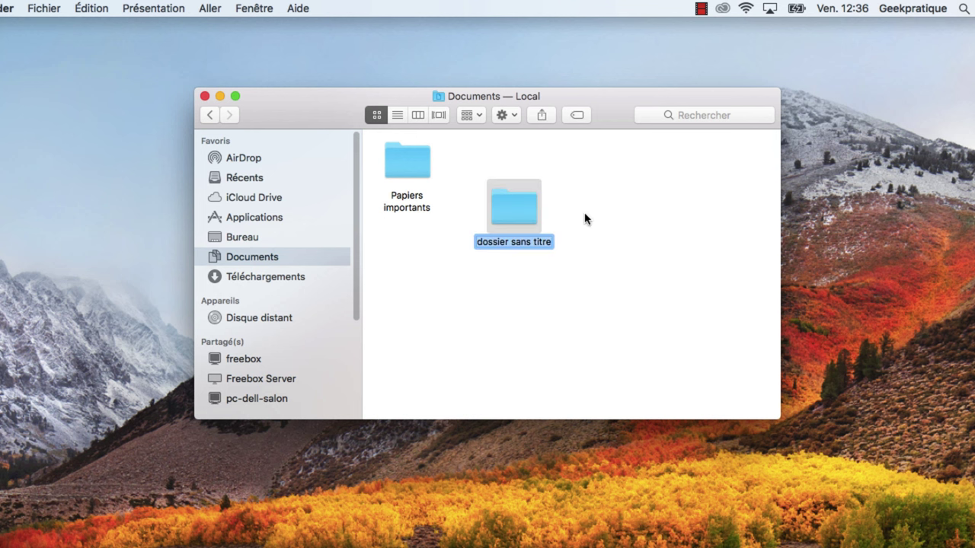
left_click(621, 205)
Move the untitled folder in Documents to the trash
left_click(512, 208)
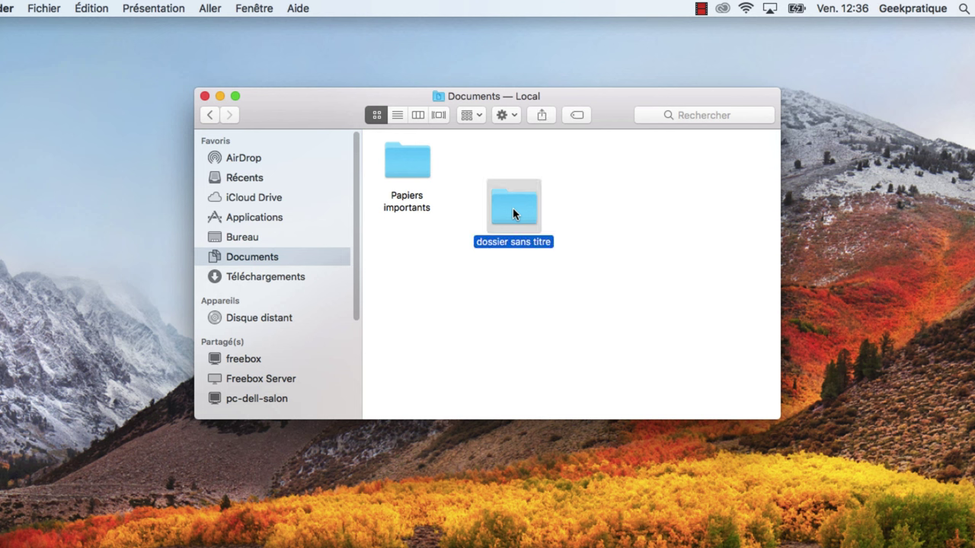
left_click(603, 204)
left_click(514, 204)
right_click(522, 209)
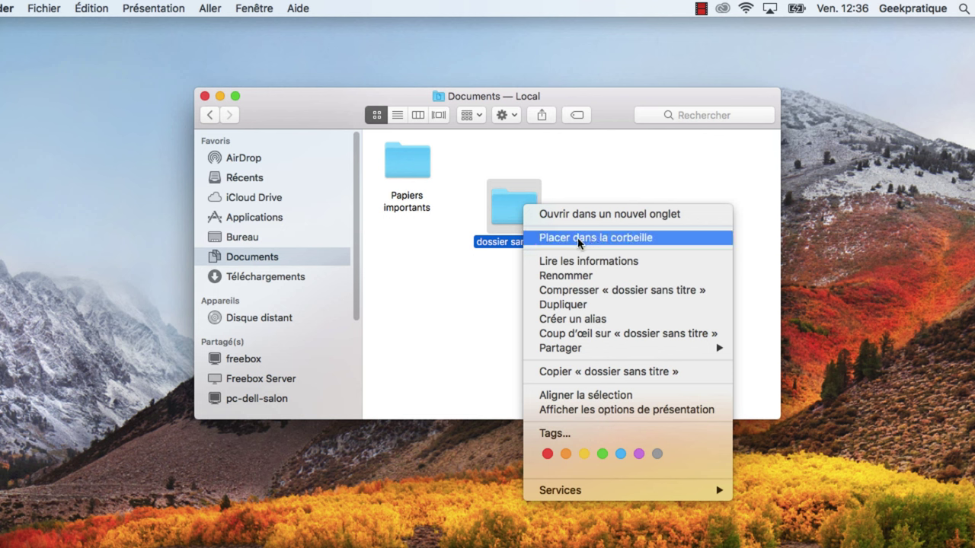
left_click(578, 239)
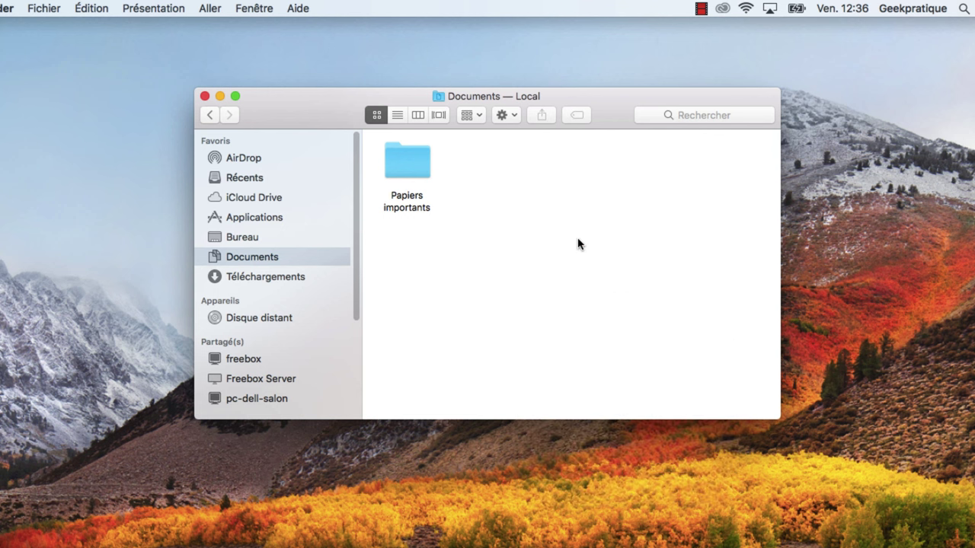
Create a new folder named "Excel" beside the "Papiers importants" folder and deselect it
right_click(501, 193)
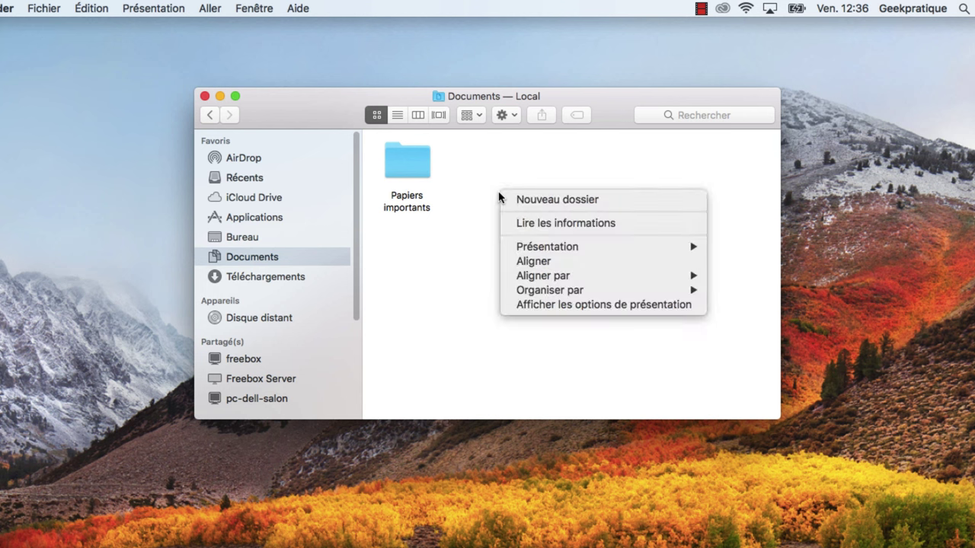
left_click(540, 199)
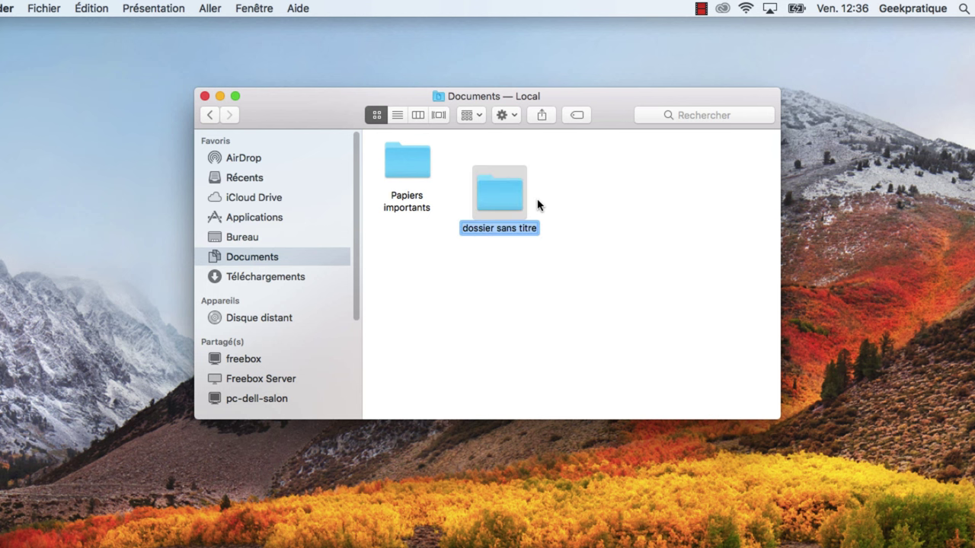
type("Excel")
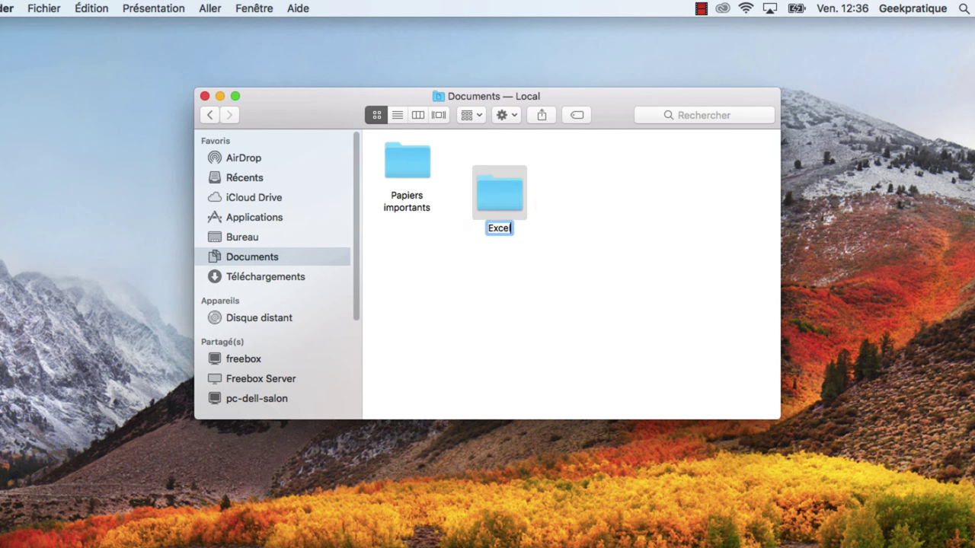
key("Return")
left_click(635, 205)
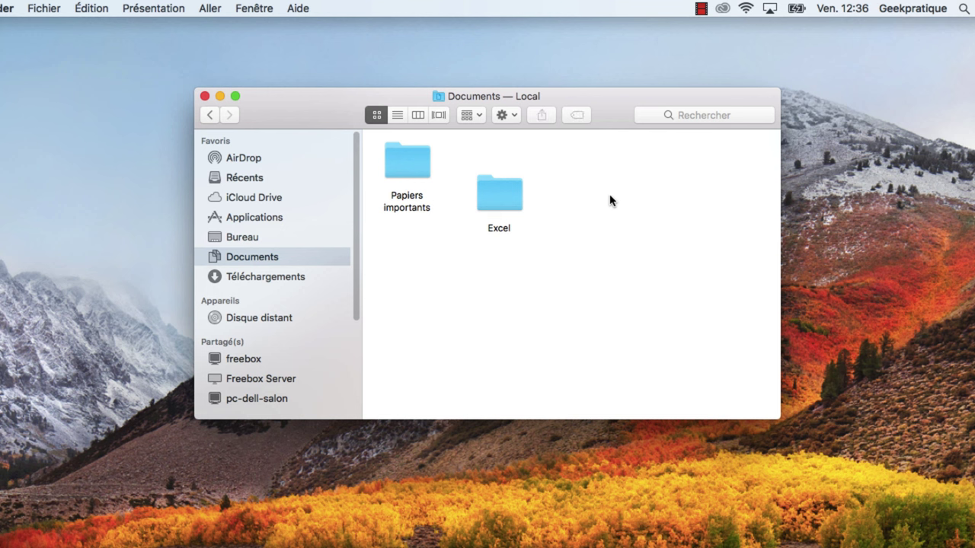
Create a new folder named "Word" in Documents, in the empty area beside the Excel folder
right_click(609, 198)
left_click(622, 200)
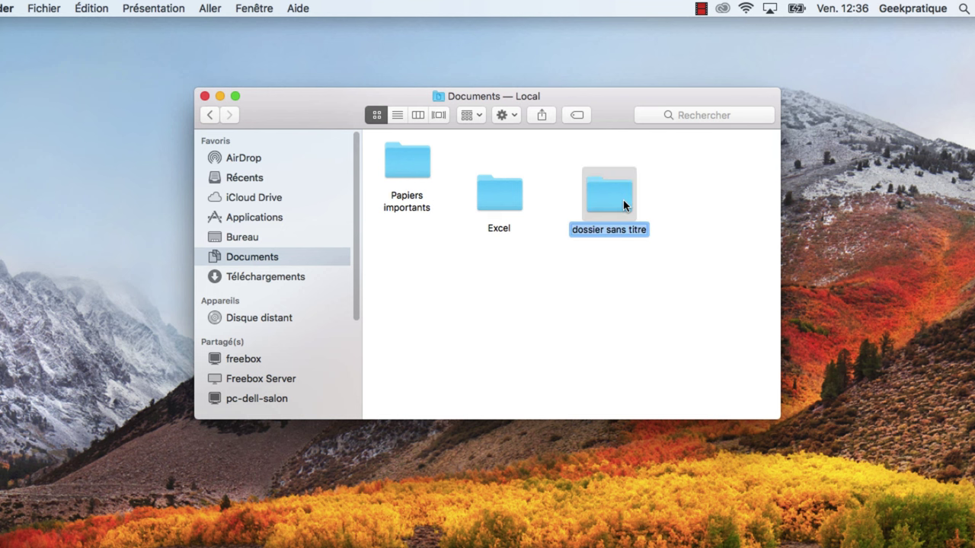
type("Word")
key("Return")
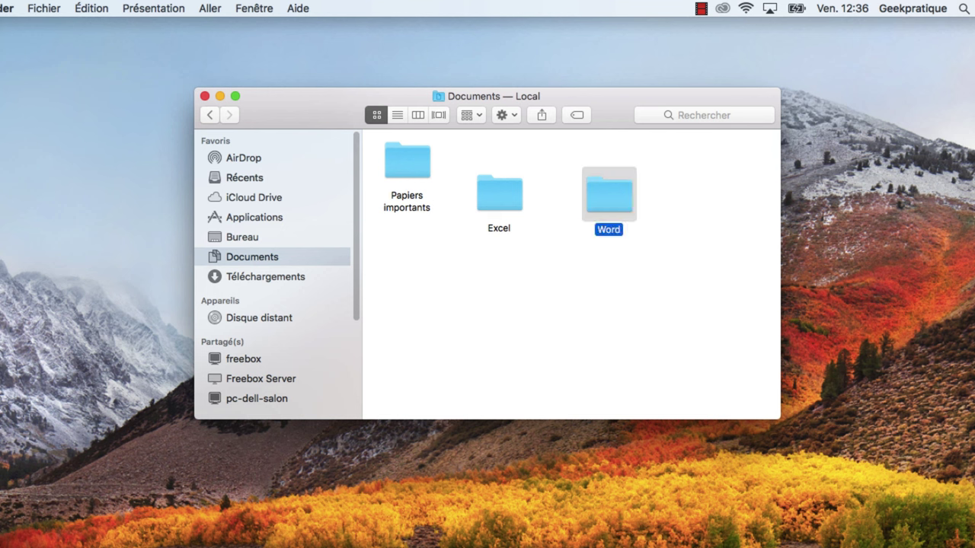
Arrange the Excel and Word folders in a single column beneath the "Papiers importants" folder
left_click(510, 194)
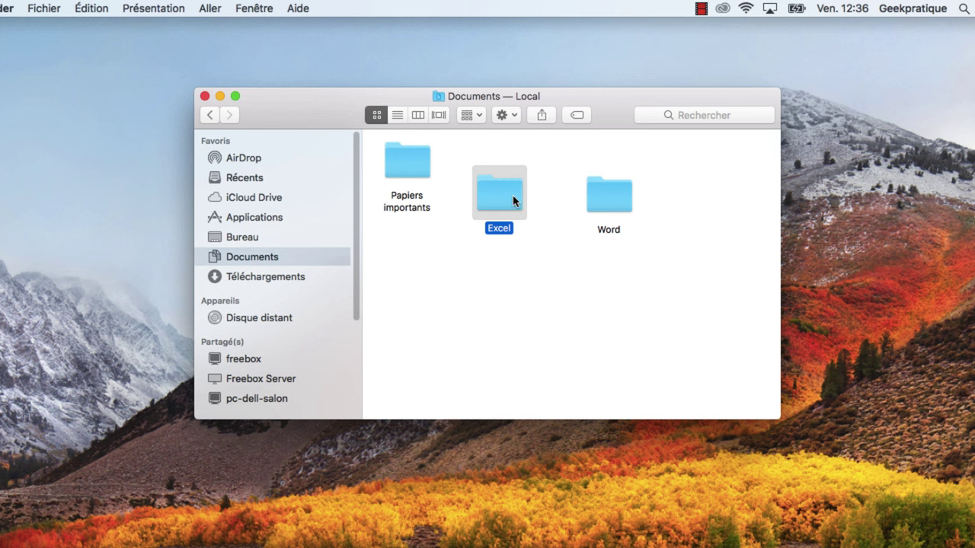
left_click_drag(513, 197, 489, 165)
left_click_drag(590, 195, 552, 168)
left_click_drag(477, 161, 408, 243)
left_click(550, 164)
left_click_drag(543, 179, 396, 315)
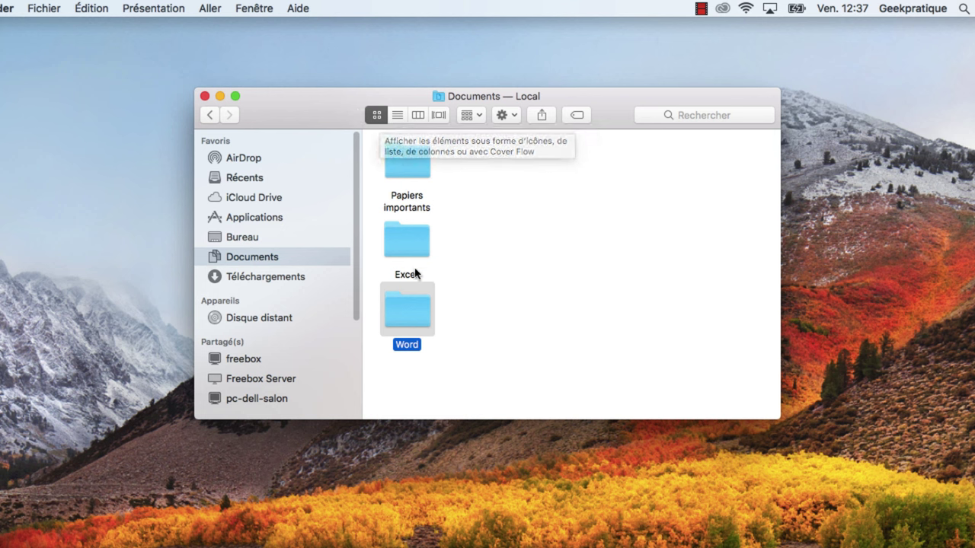
Display the Documents folder as a list and reverse its sorting by name several times, ending in ascending order
left_click(396, 116)
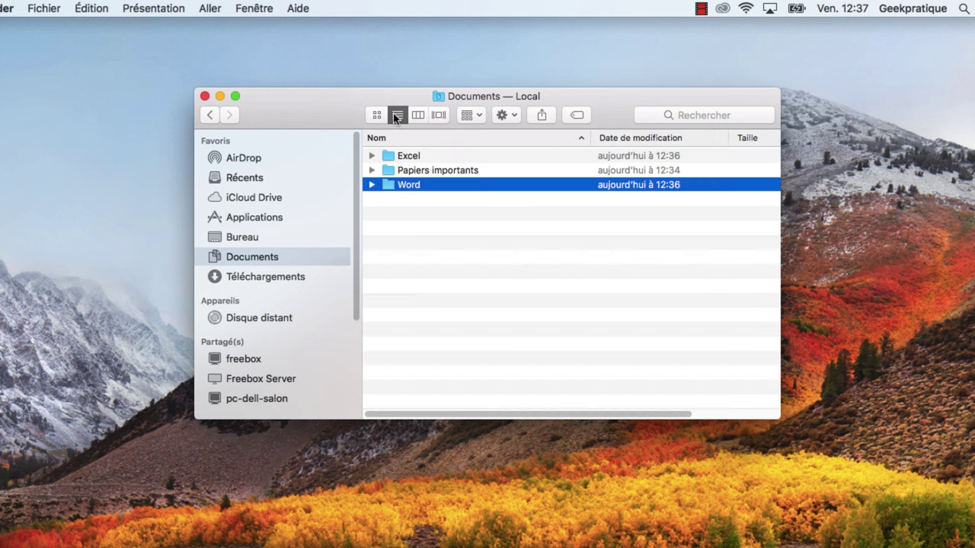
left_click(423, 140)
left_click(422, 140)
left_click(423, 140)
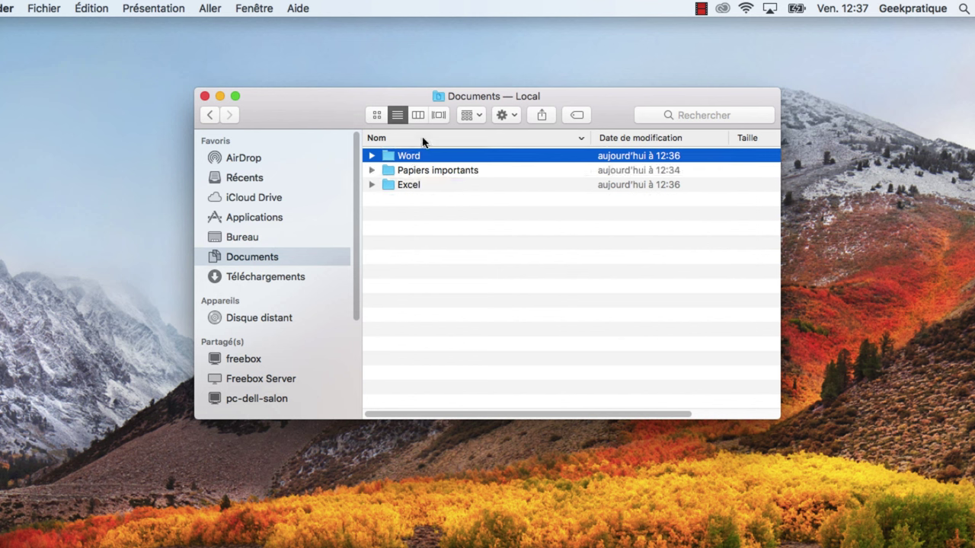
left_click(422, 140)
left_click(423, 140)
left_click(422, 140)
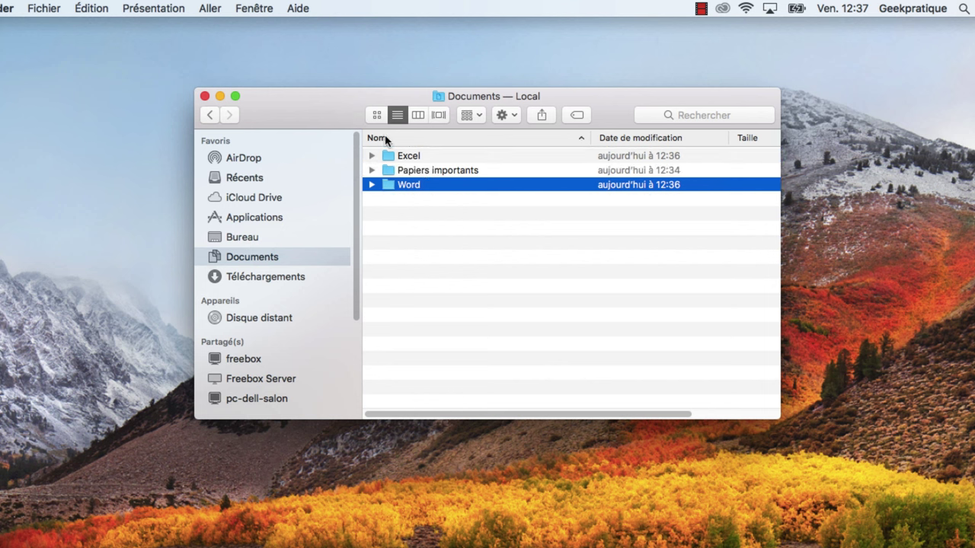
Sort the Documents list by modification date, newest first, and bring the type and size columns into view
left_click(395, 141)
left_click(627, 138)
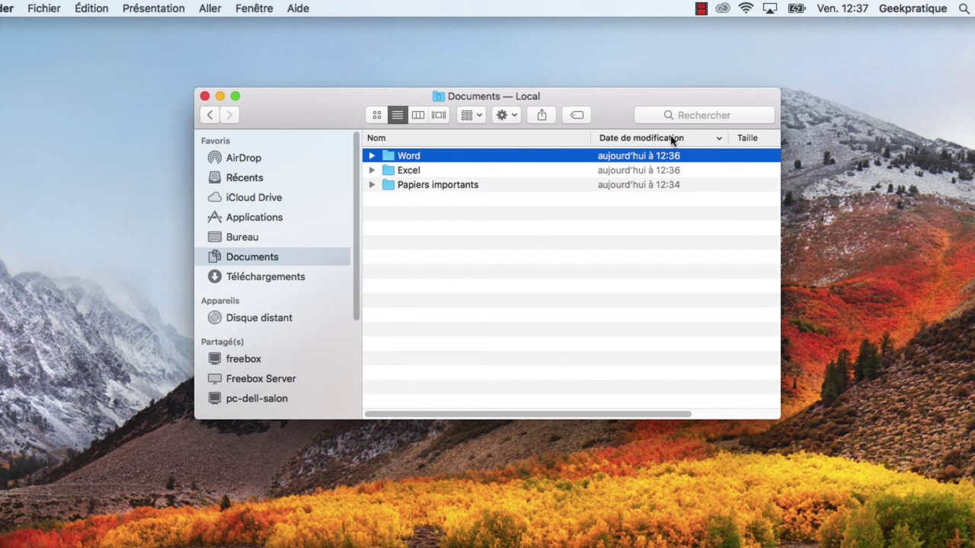
scroll(759, 143, "right", 3)
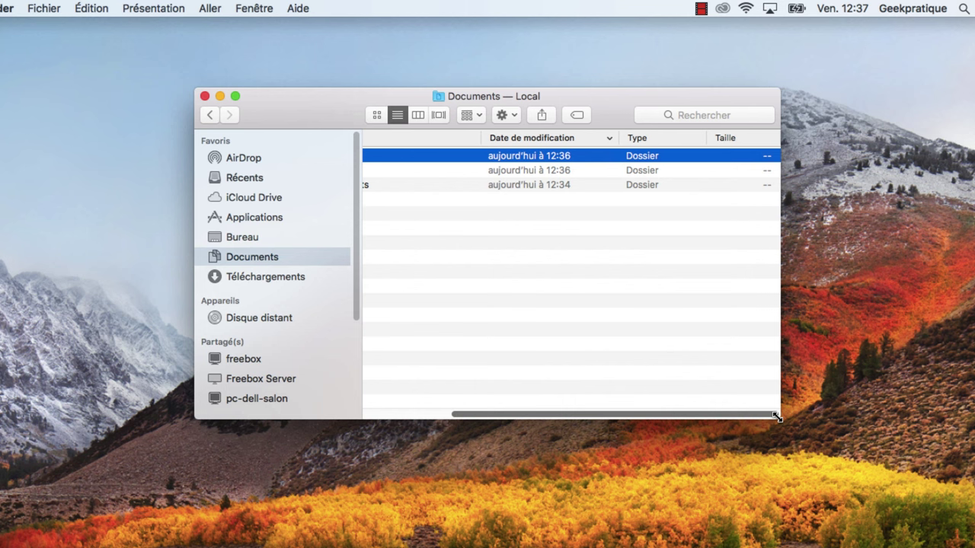
Enlarge the Documents window until all list columns fit and move it toward the middle of the desktop
left_click_drag(776, 417, 962, 458)
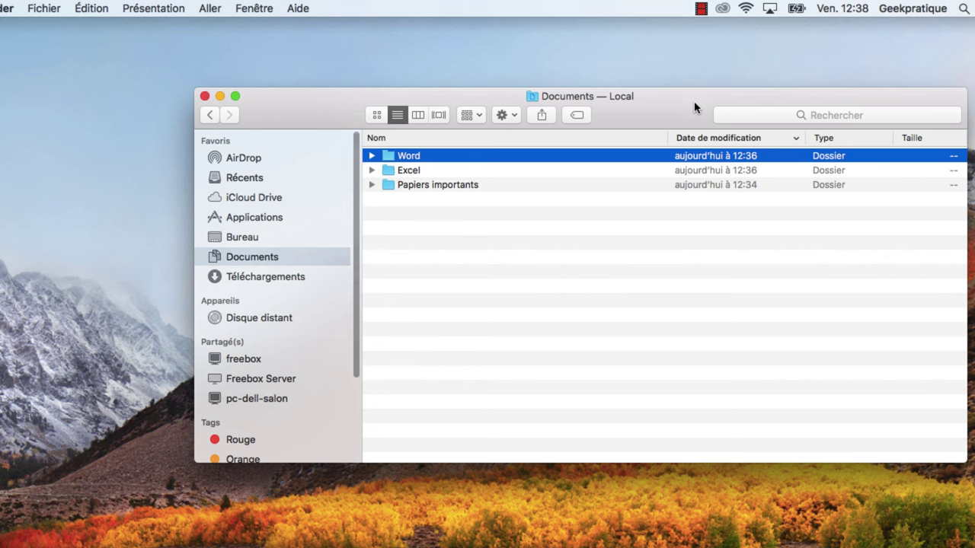
left_click_drag(678, 121, 590, 107)
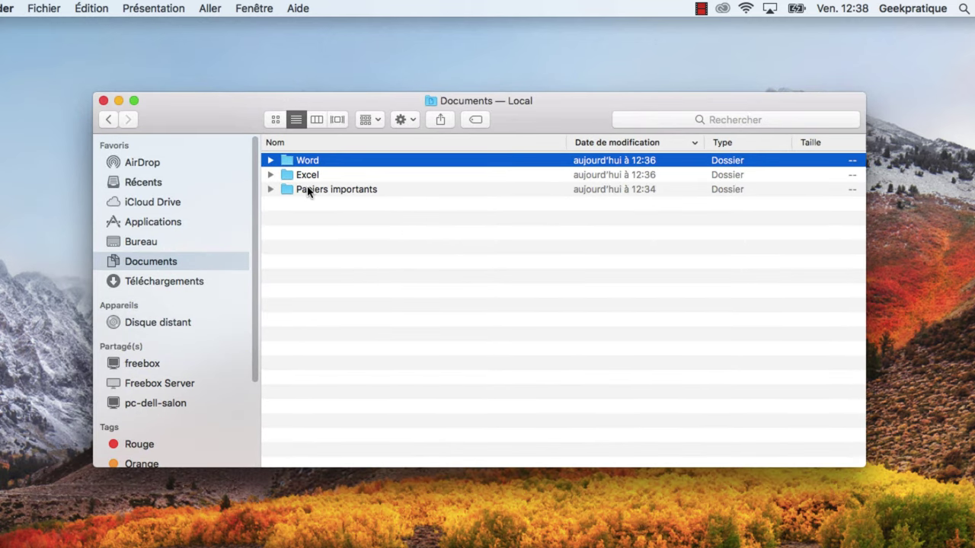
Display Documents in column view and look into the Papiers importants, Excel and Word folders in turn, finishing on Word
left_click(316, 120)
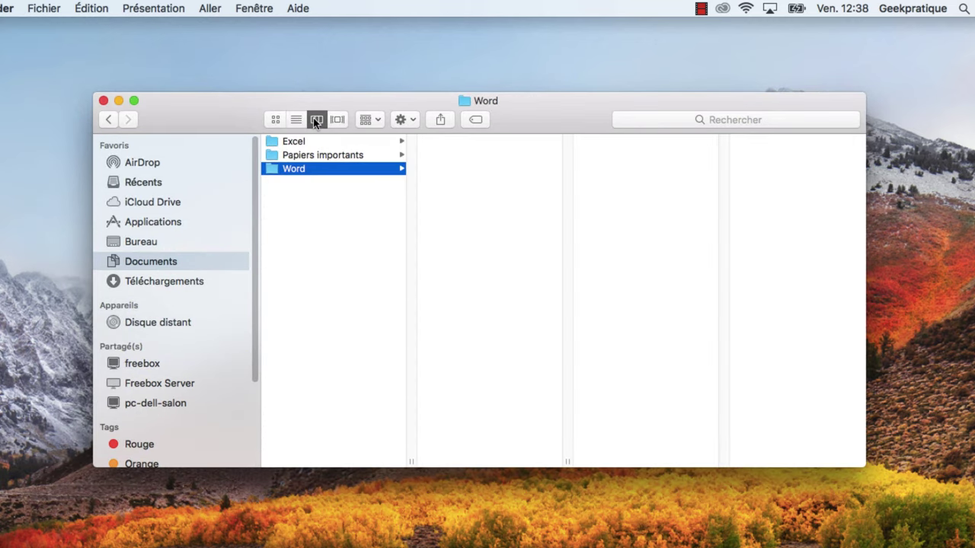
left_click(330, 155)
left_click(327, 169)
left_click(328, 156)
left_click(312, 142)
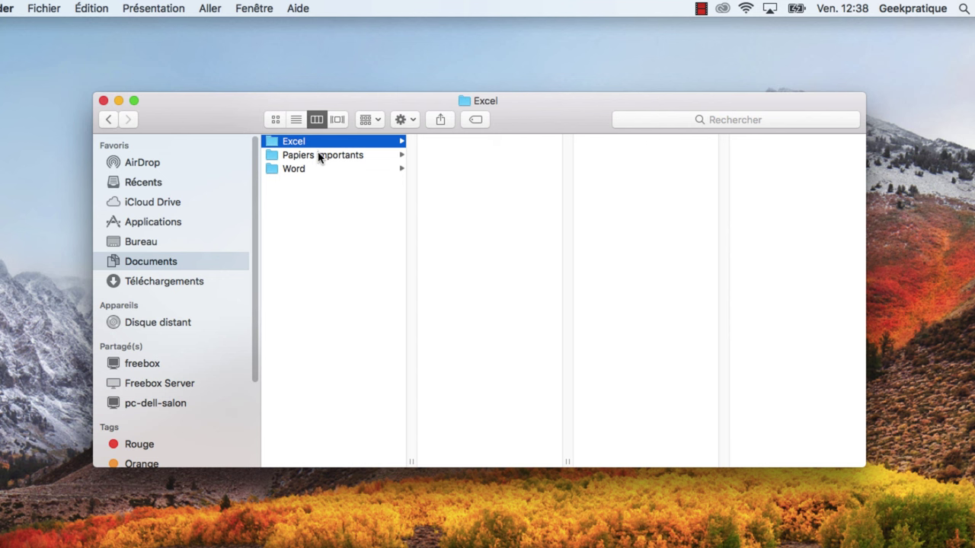
left_click(319, 156)
left_click(308, 169)
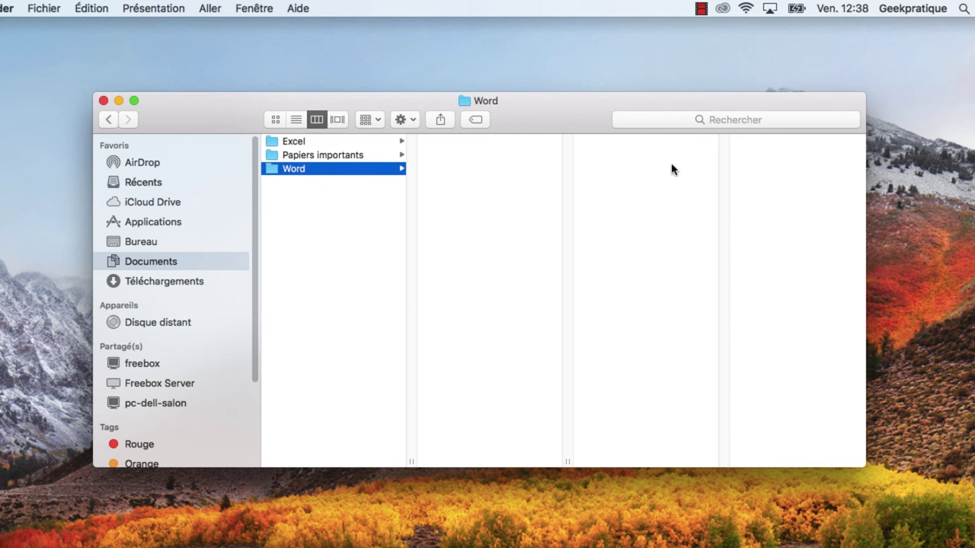
Try the Cover Flow view on the Word folder, and go back to Documents with its contents shown as icons
left_click(338, 119)
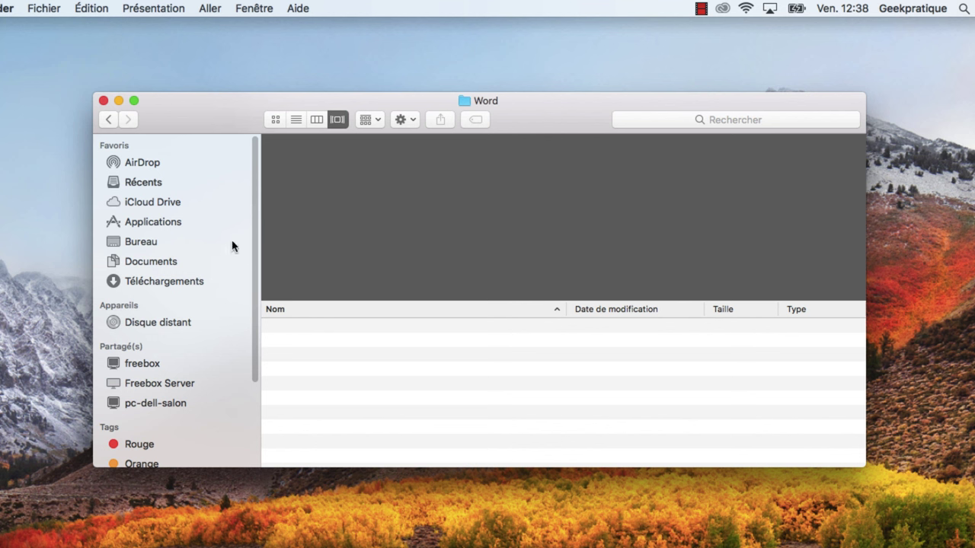
left_click(275, 119)
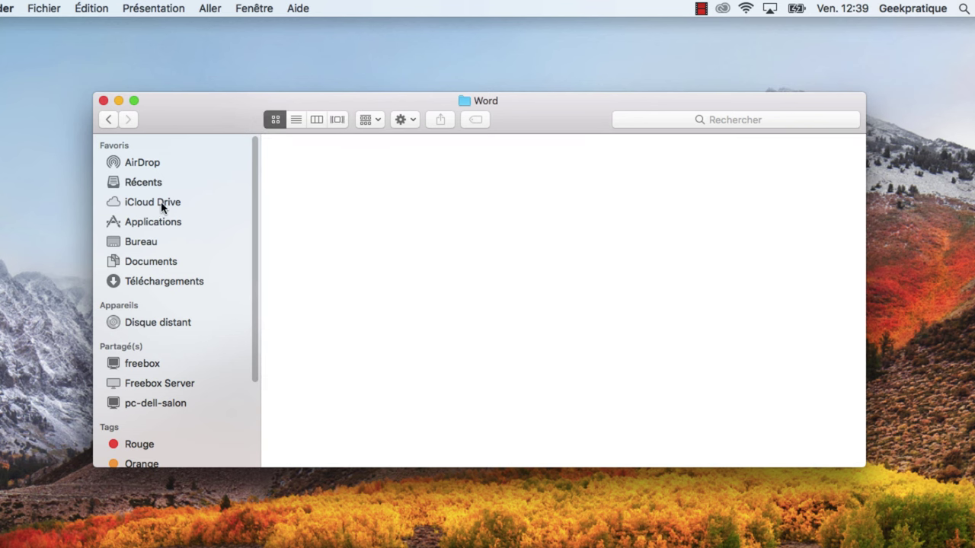
left_click(139, 263)
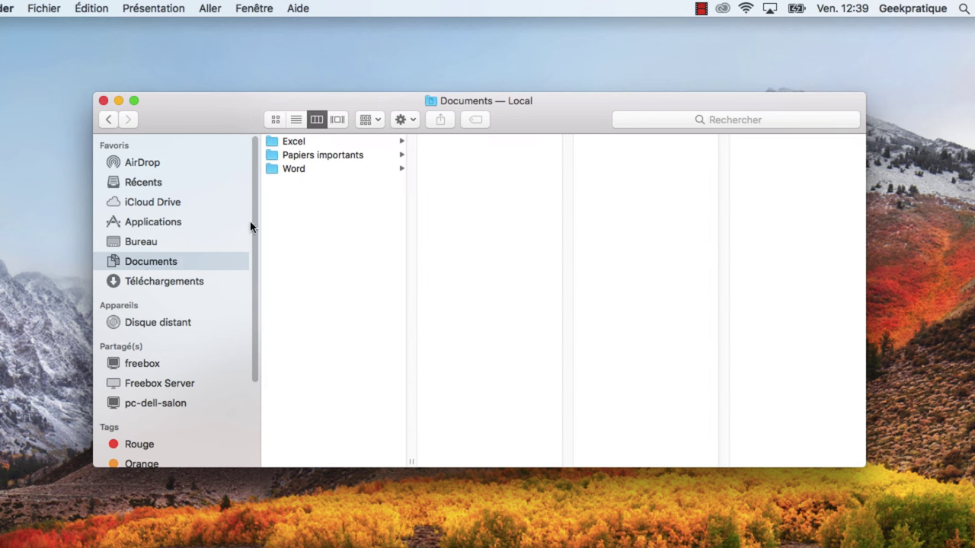
left_click(277, 121)
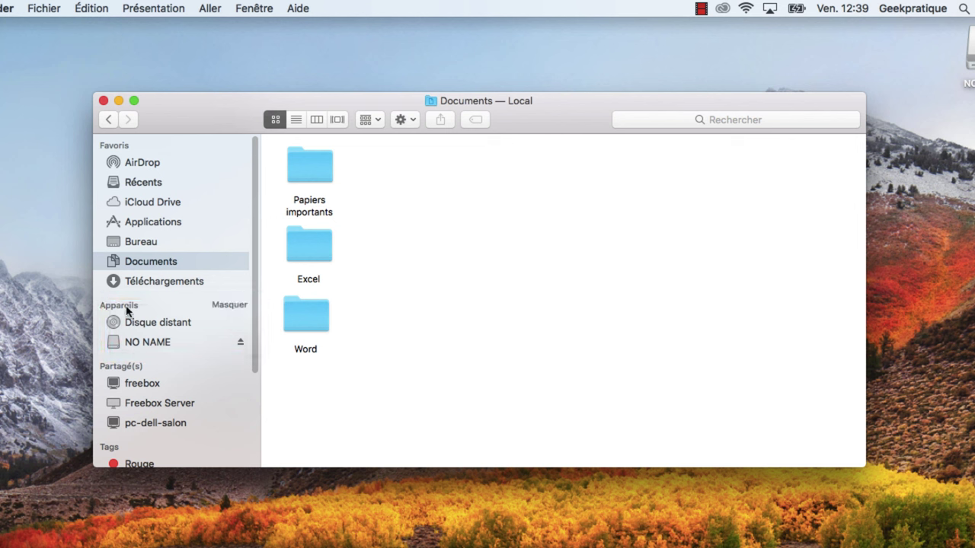
Check the contents of the Disque distant device and open the NO NAME drive
left_click(154, 322)
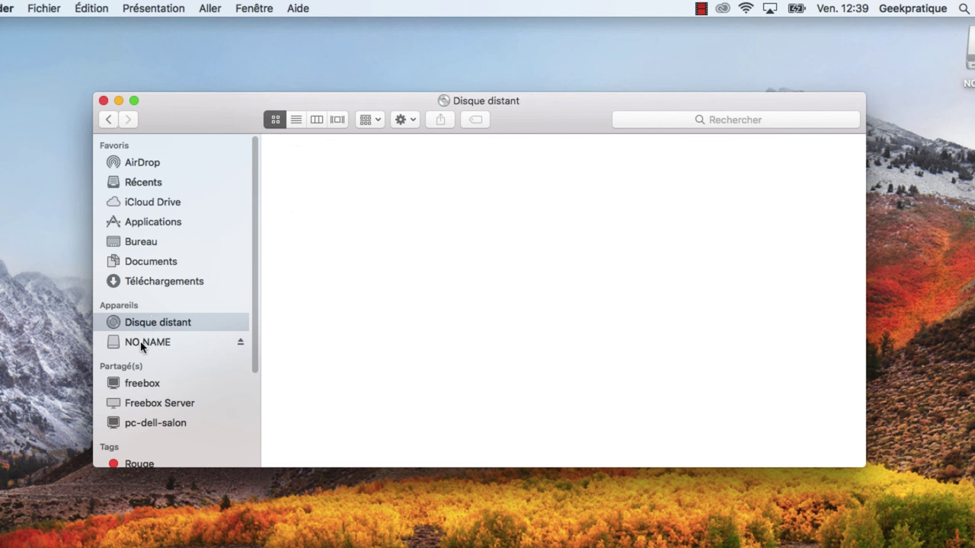
left_click(142, 348)
left_click(144, 322)
left_click(144, 344)
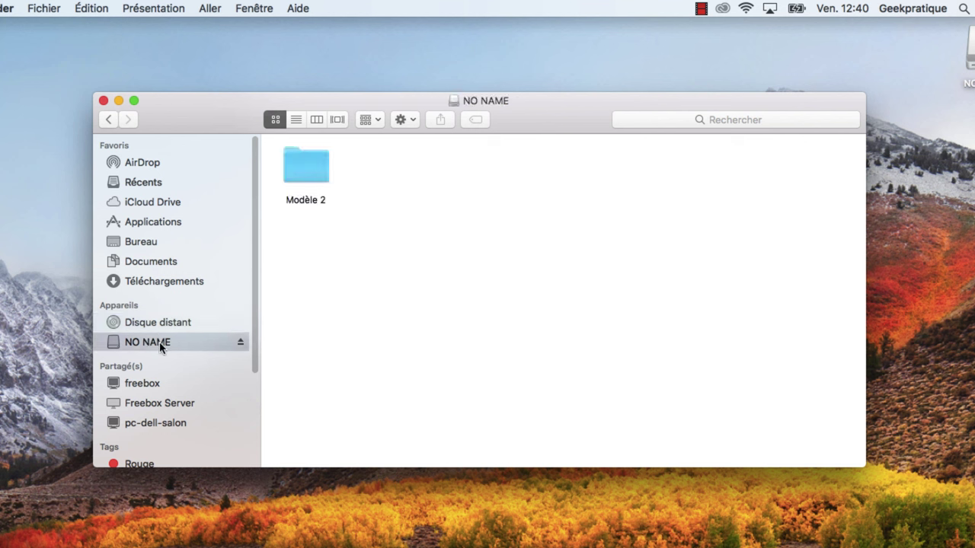
Open the "Modèle 2" folder on the NO NAME drive, return to the drive's root and reopen the folder
double_click(307, 179)
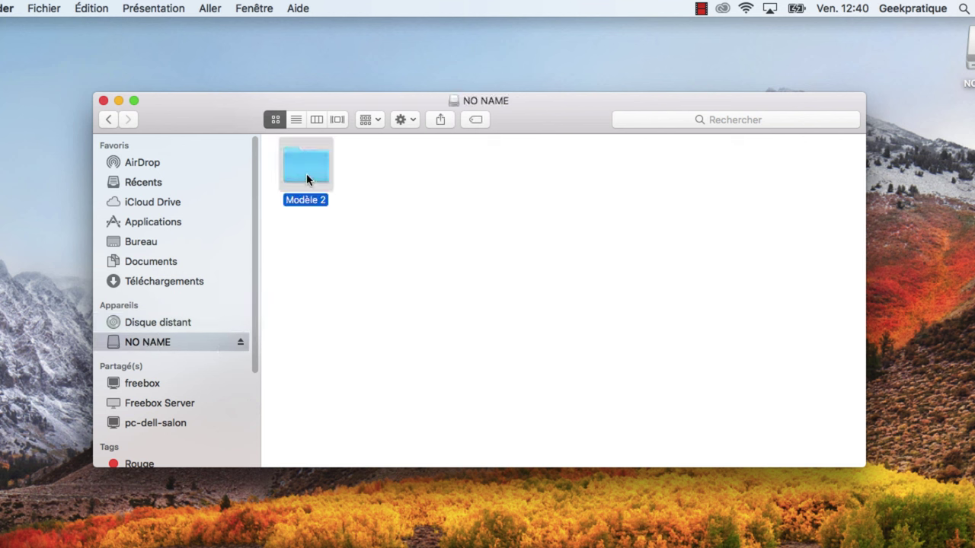
left_click(306, 179)
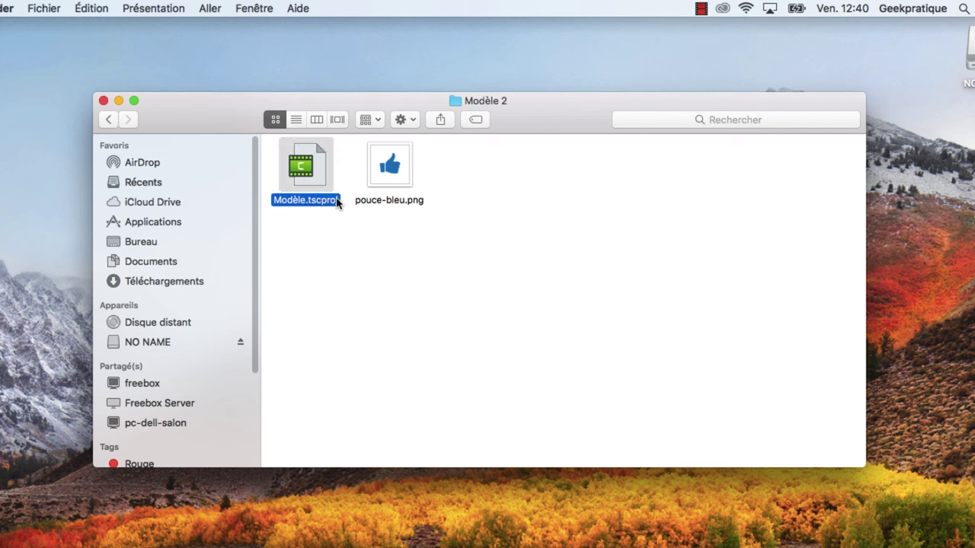
left_click(380, 178)
left_click(320, 174)
left_click(108, 120)
left_click(307, 180)
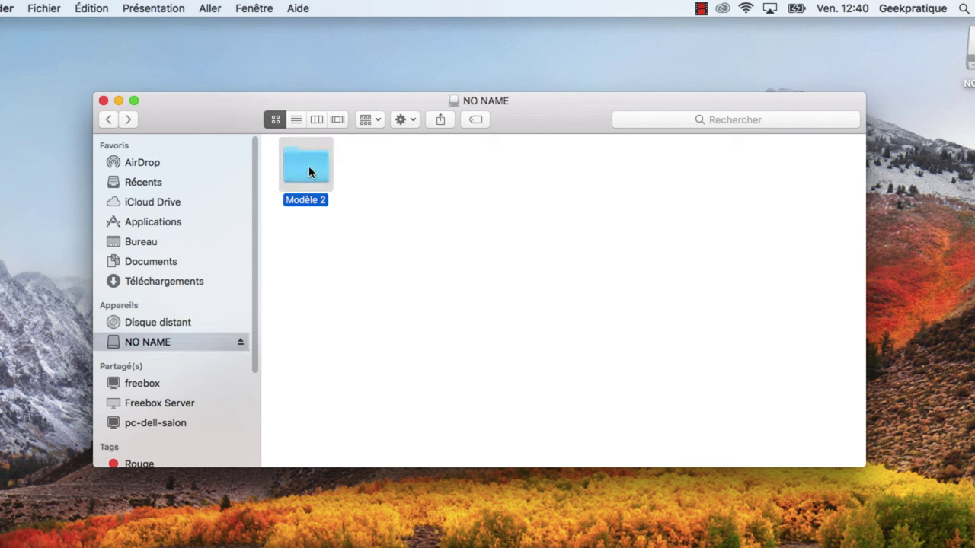
double_click(307, 180)
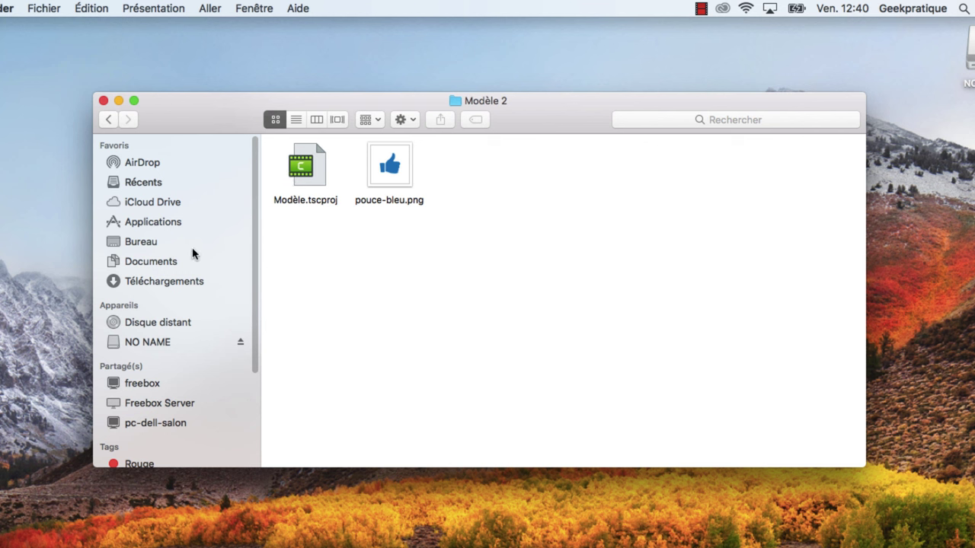
Point out the two files in "Modèle 2" by selecting Modèle.tscproj and pouce-bleu.png alternately
left_click(316, 179)
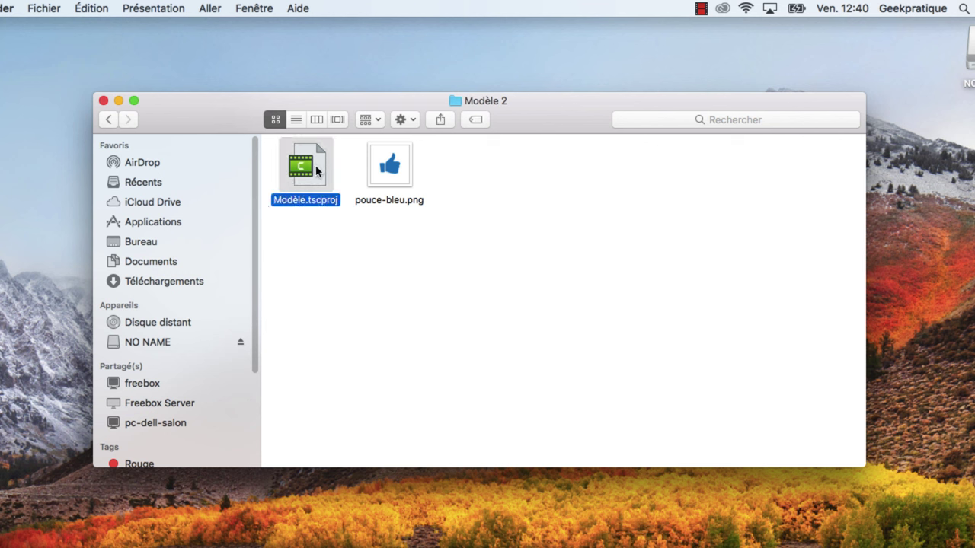
left_click(392, 175)
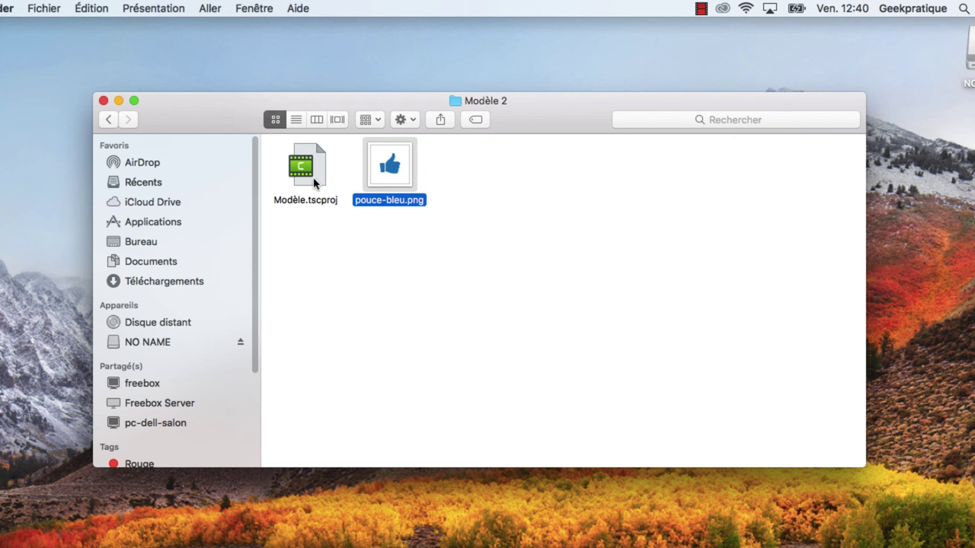
left_click(314, 174)
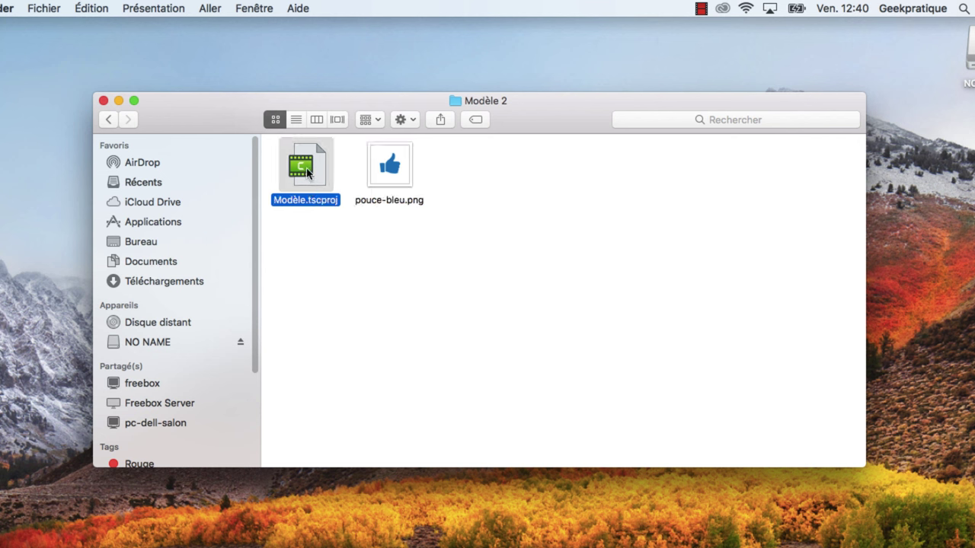
key("Right")
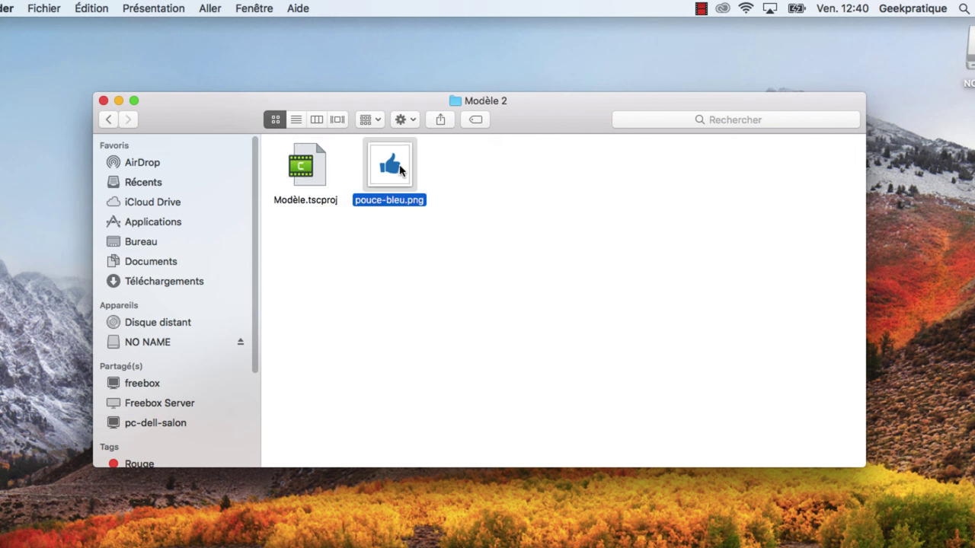
left_click(299, 168)
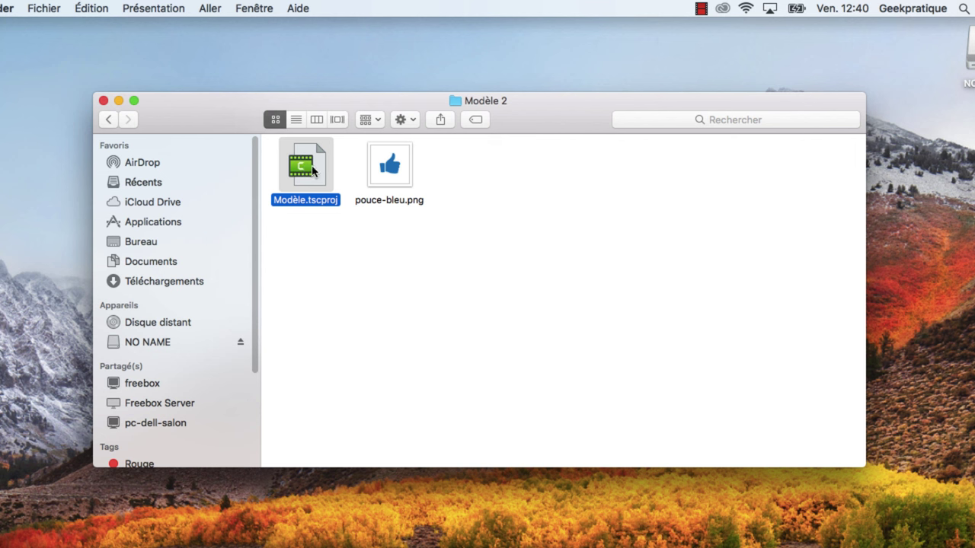
Copy pouce-bleu.png from "Modèle 2" to the Documents folder and place it right beside the "Papiers importants" folder
left_click(391, 177)
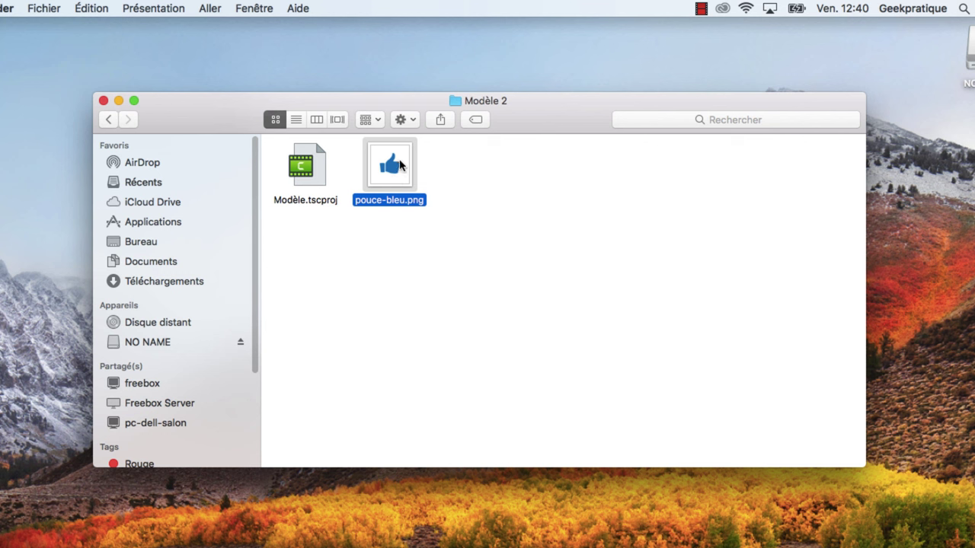
left_click_drag(401, 167, 173, 261)
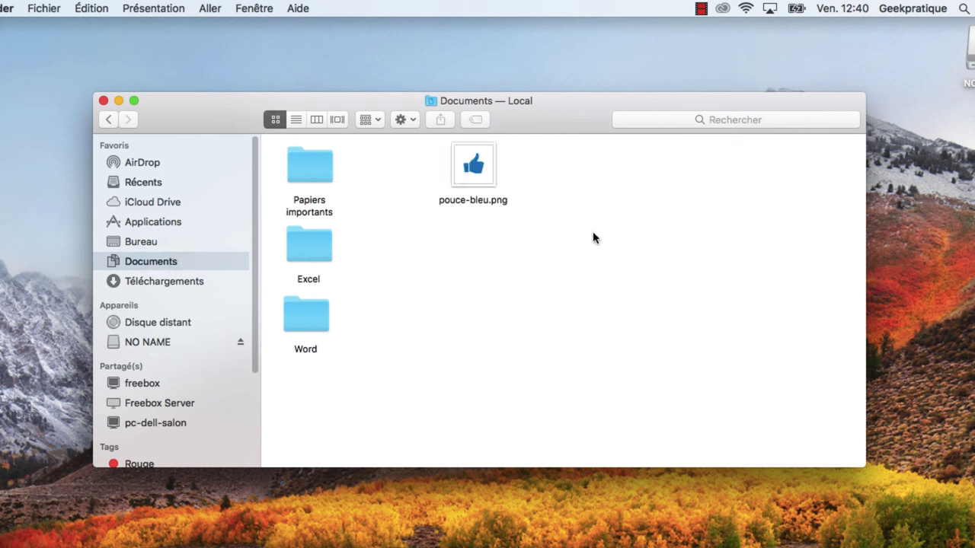
left_click_drag(496, 179, 403, 181)
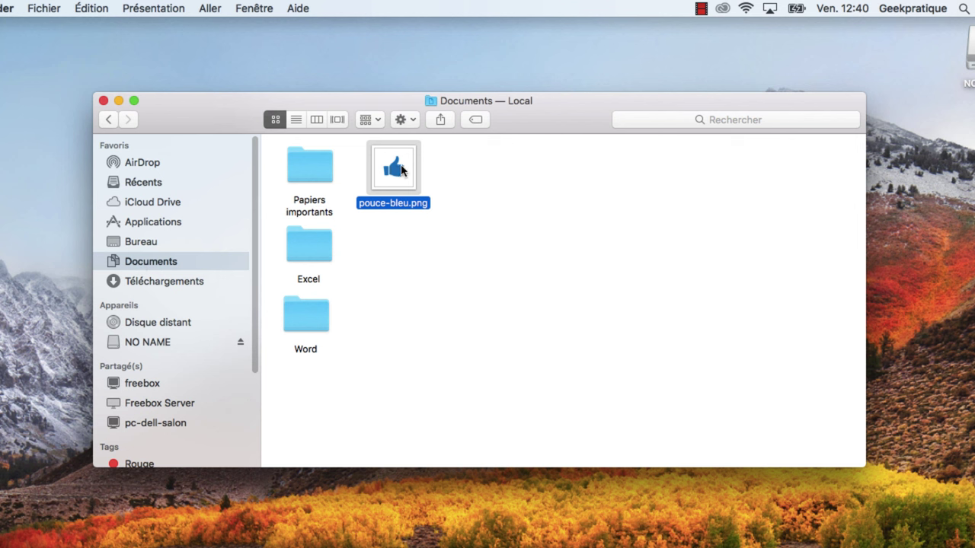
Move pouce-bleu.png from Documents into the Excel folder and go back to Documents
left_click_drag(401, 169, 314, 167)
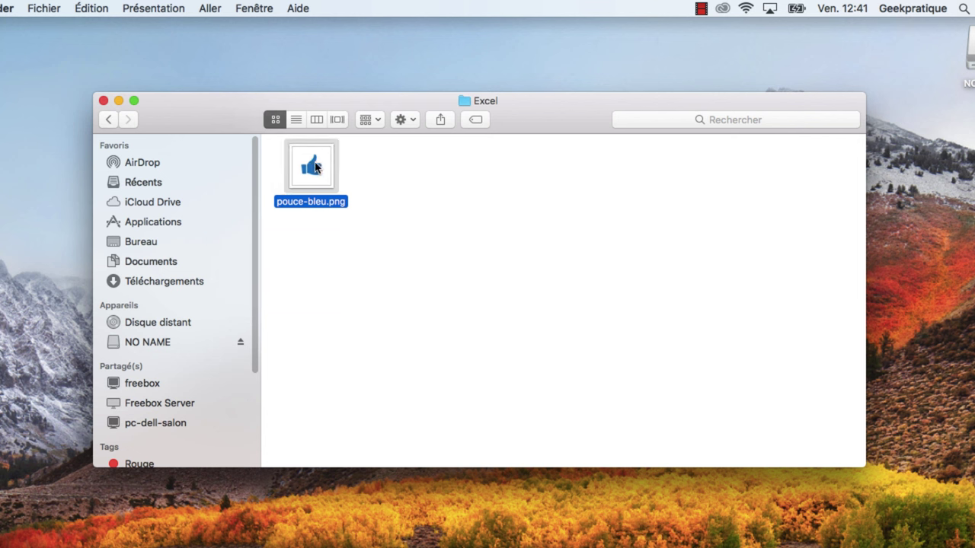
left_click(106, 122)
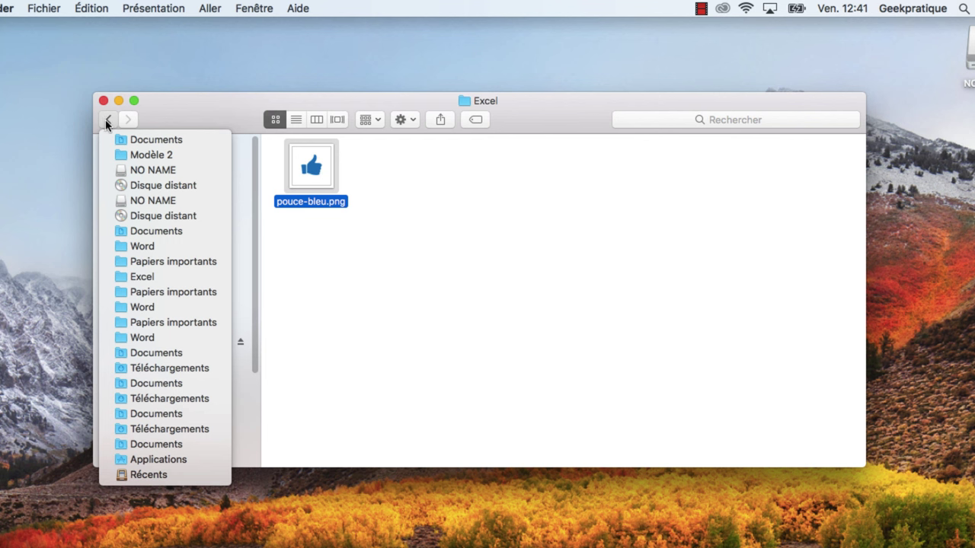
left_click(107, 120)
left_click(108, 120)
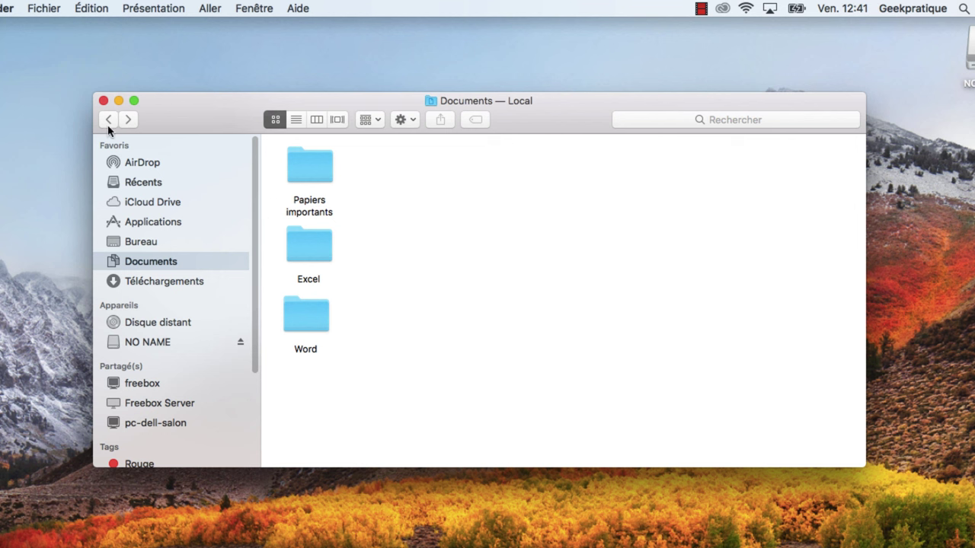
Revisit the Excel folder to check pouce-bleu.png and return to the "Modèle 2" folder to compare
left_click(130, 121)
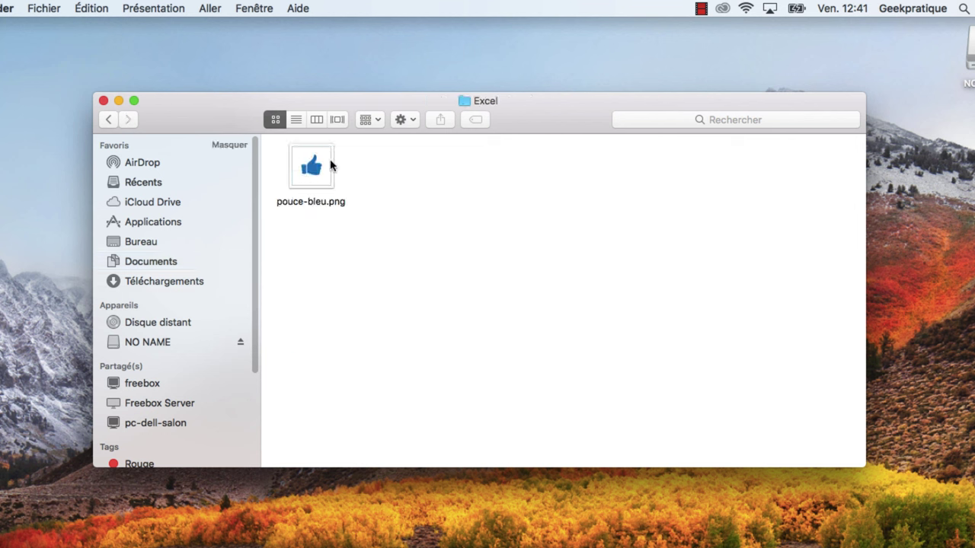
left_click(107, 122)
left_click(107, 121)
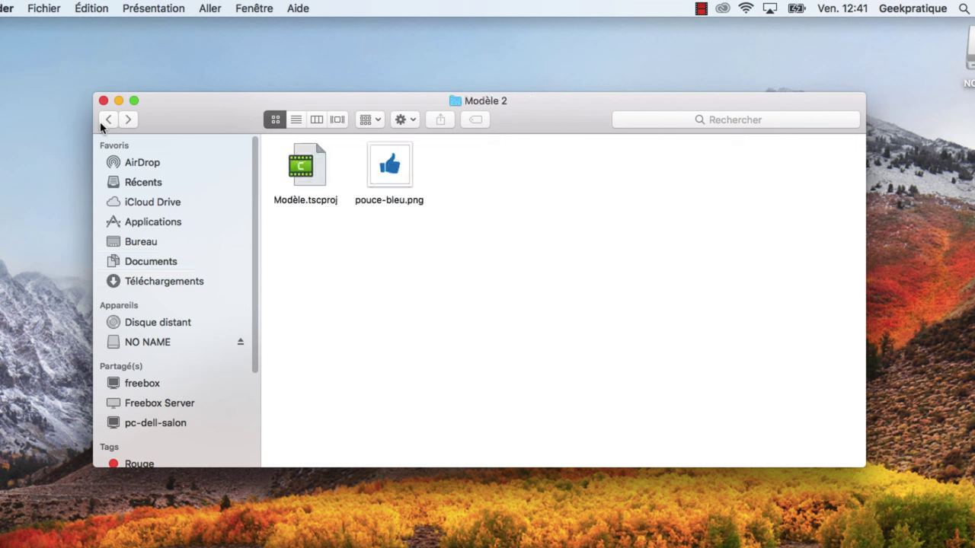
Copy Modèle.tscproj from the "Modèle 2" folder on the NO NAME drive to Documents and open Documents to check it
left_click(161, 343)
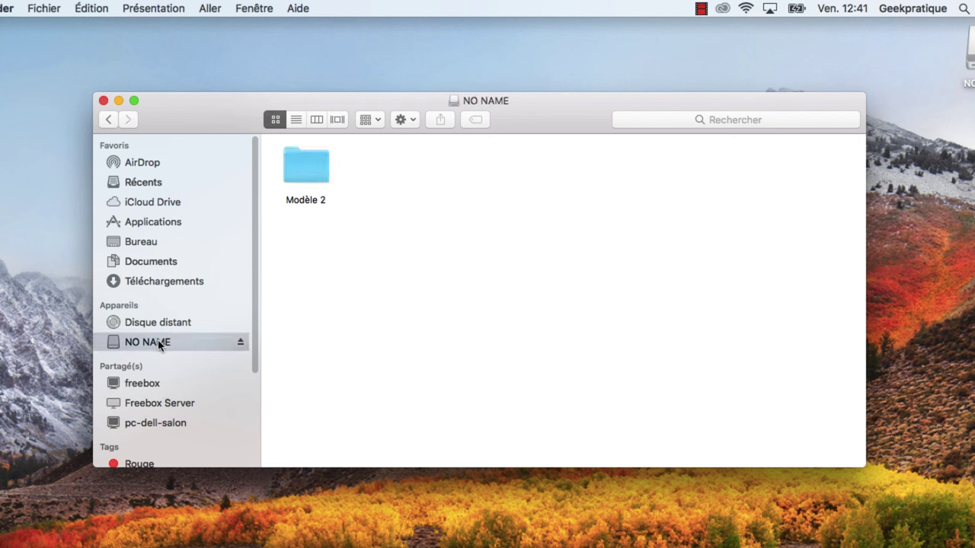
double_click(312, 169)
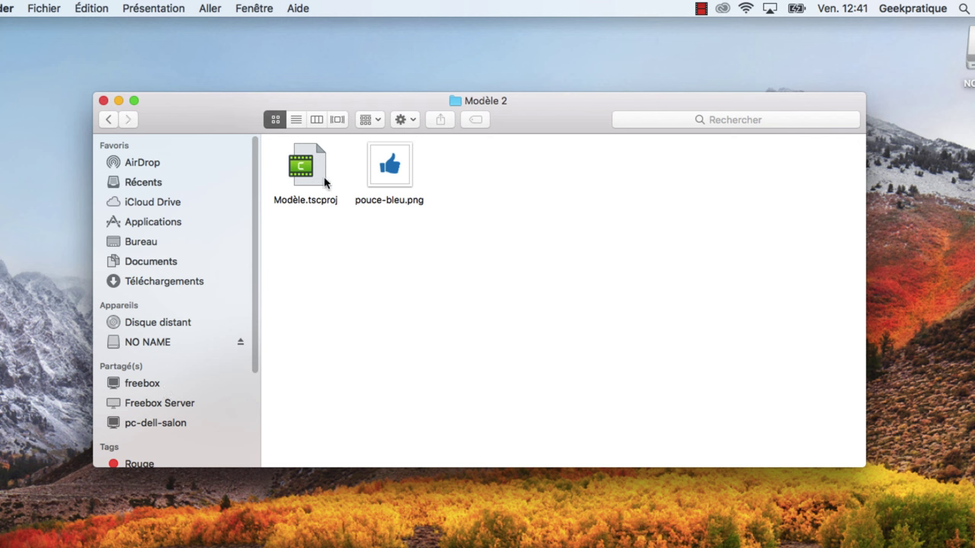
left_click(316, 167)
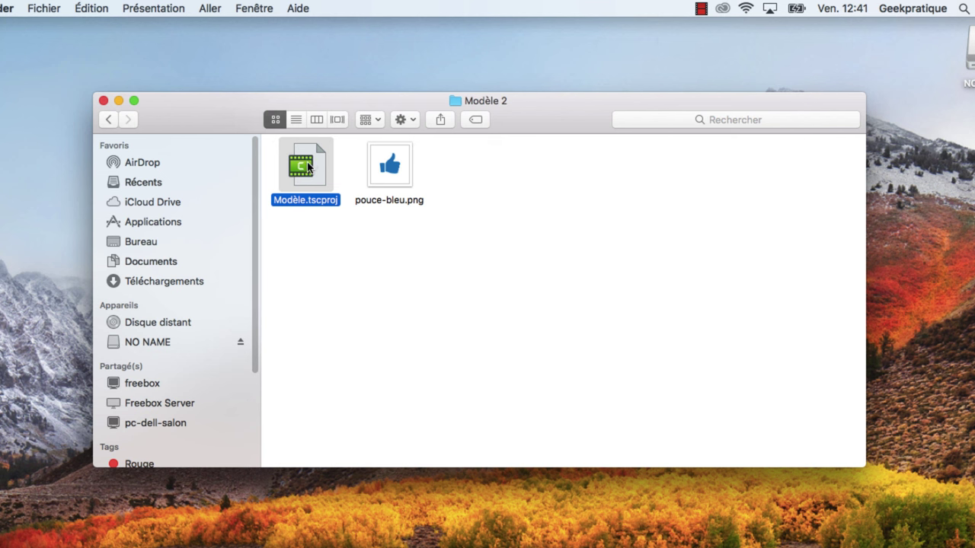
left_click_drag(310, 156, 204, 265)
left_click(169, 263)
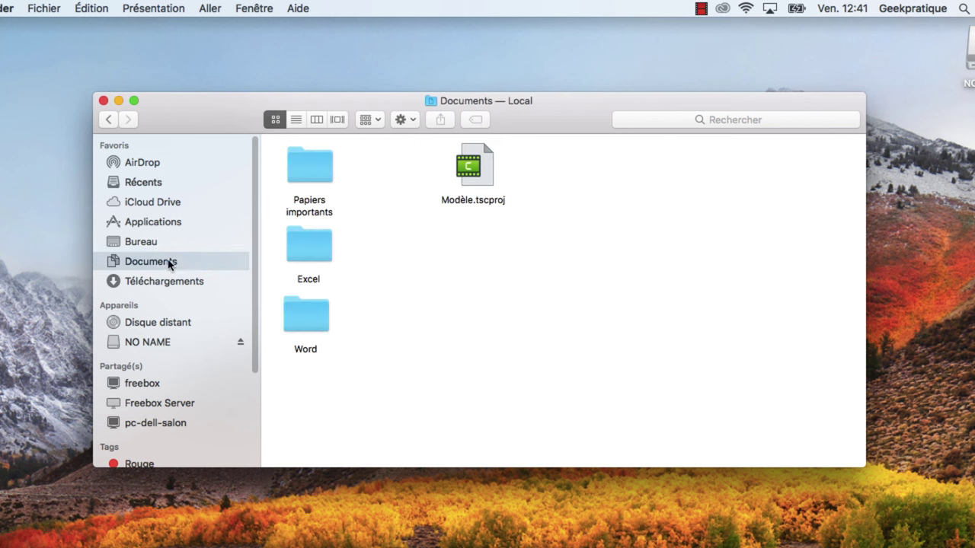
left_click(476, 177)
Check the original files in "Modèle 2" on the NO NAME drive, view iCloud Drive and return to the drive's root
left_click(175, 344)
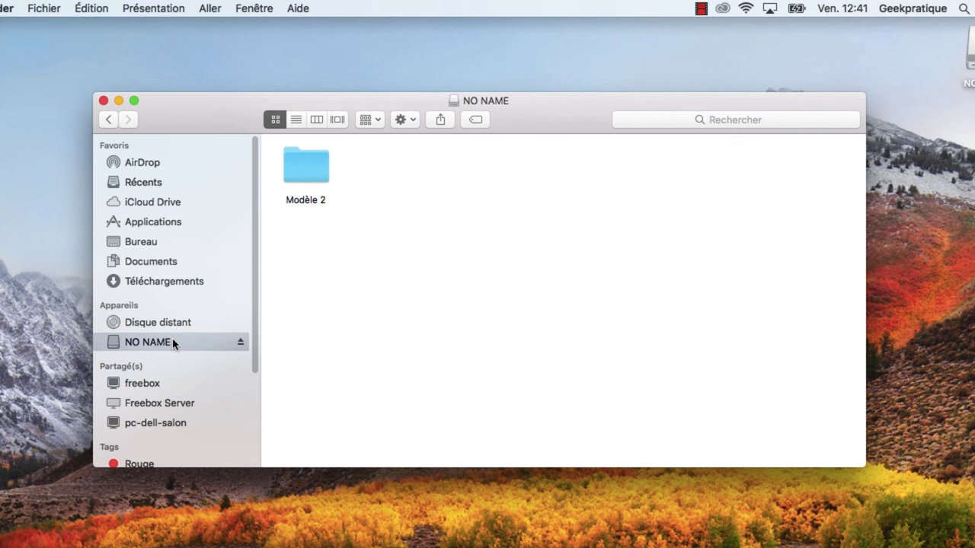
double_click(309, 176)
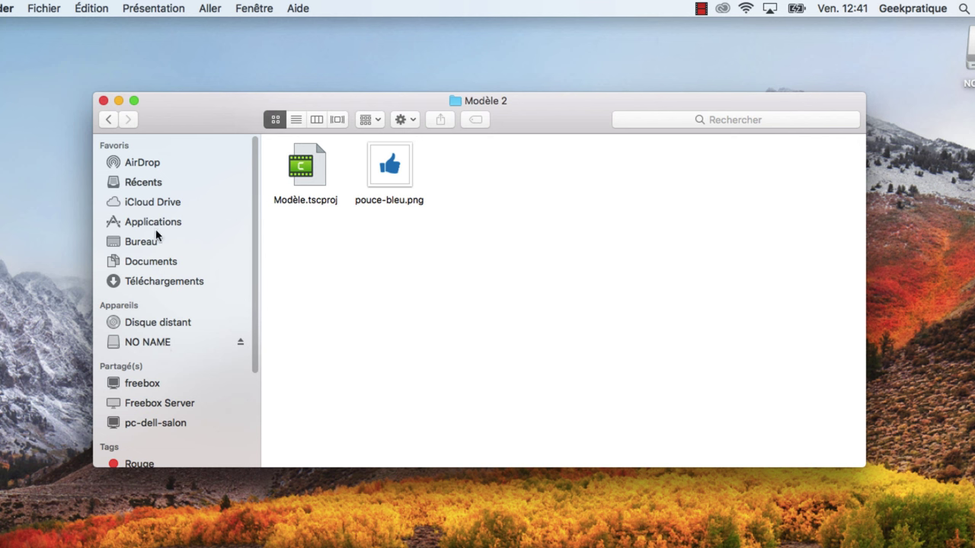
left_click(154, 202)
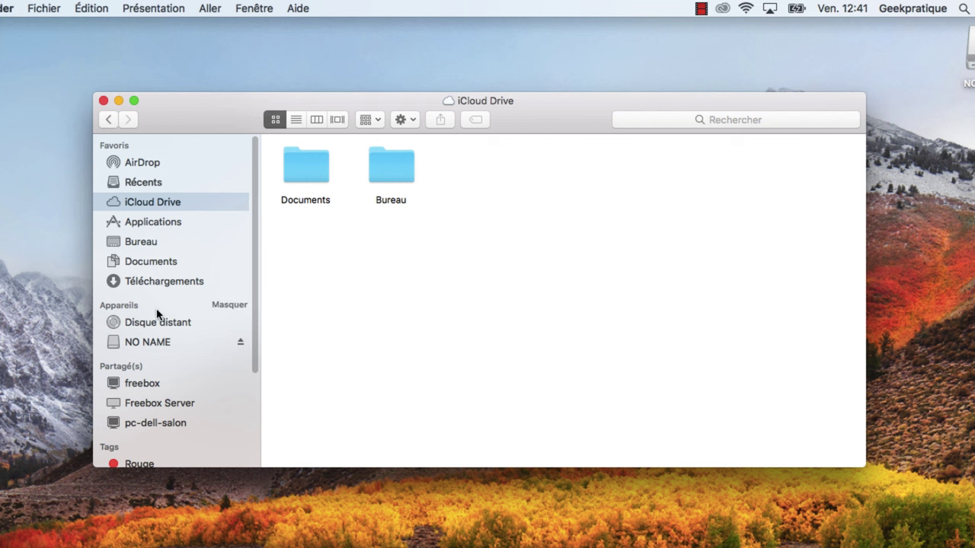
left_click(154, 343)
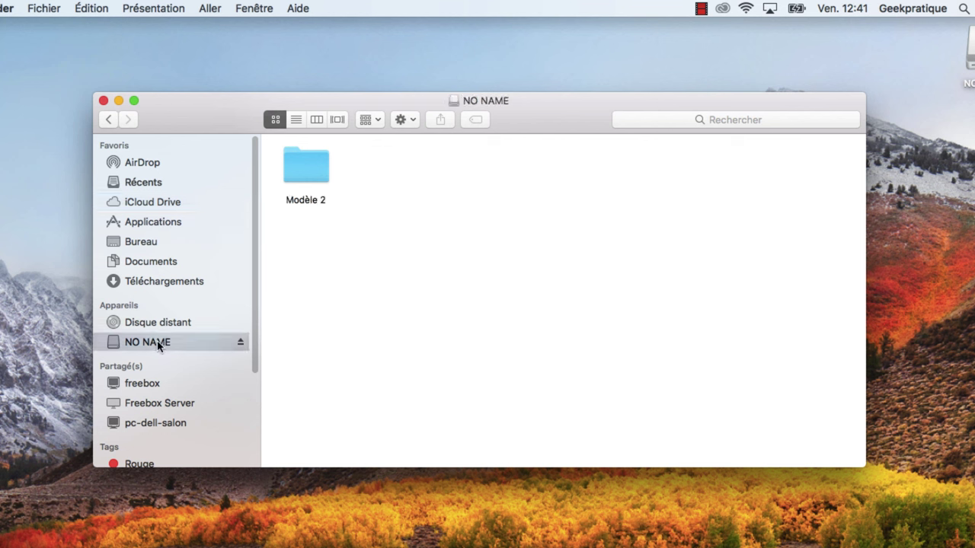
Move Modèle.tscproj from Documents into the Excel folder and place it right beside pouce-bleu.png there
left_click(150, 263)
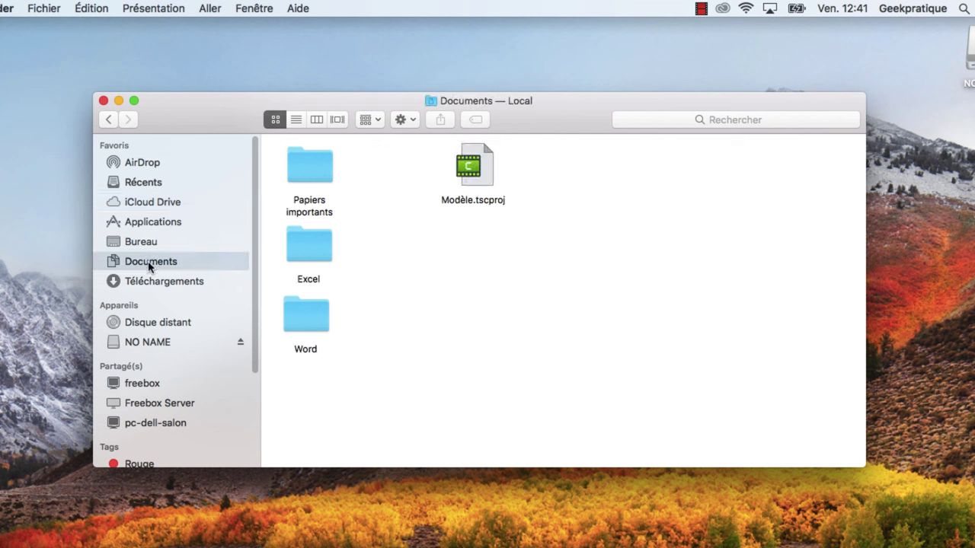
left_click_drag(477, 169, 315, 254)
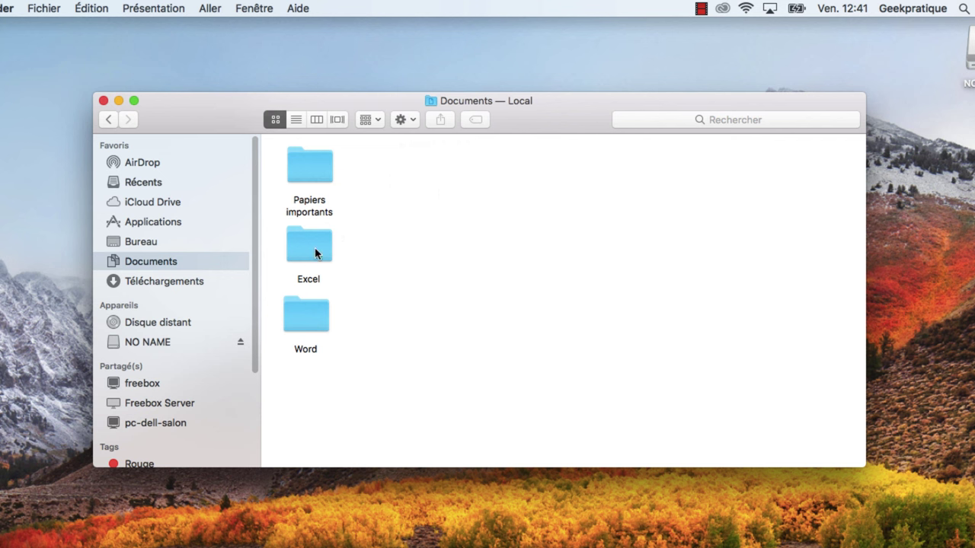
double_click(314, 253)
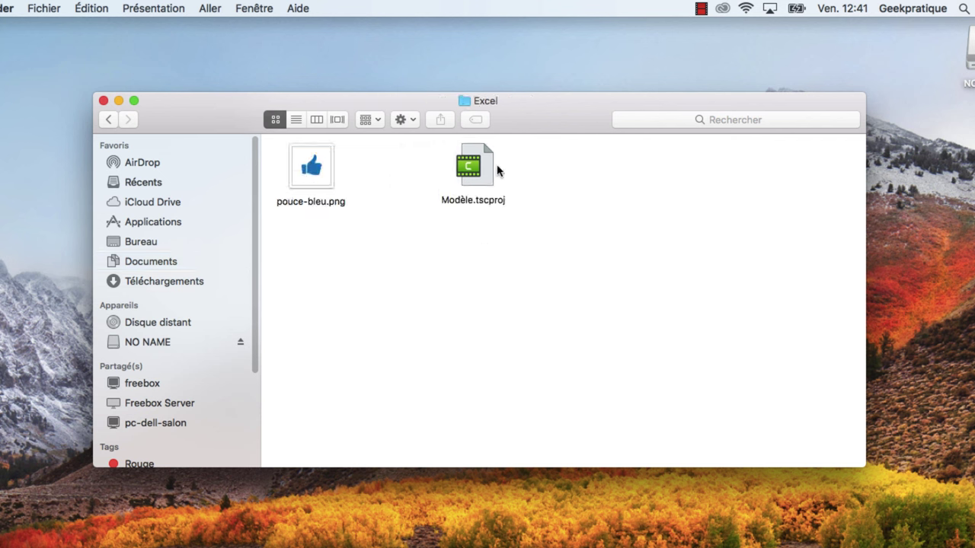
left_click_drag(494, 171, 408, 172)
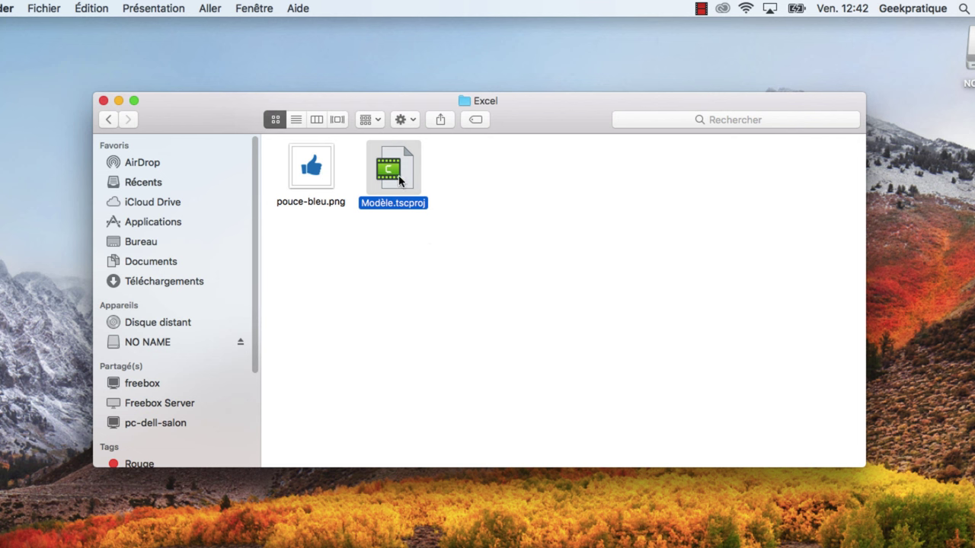
left_click(491, 221)
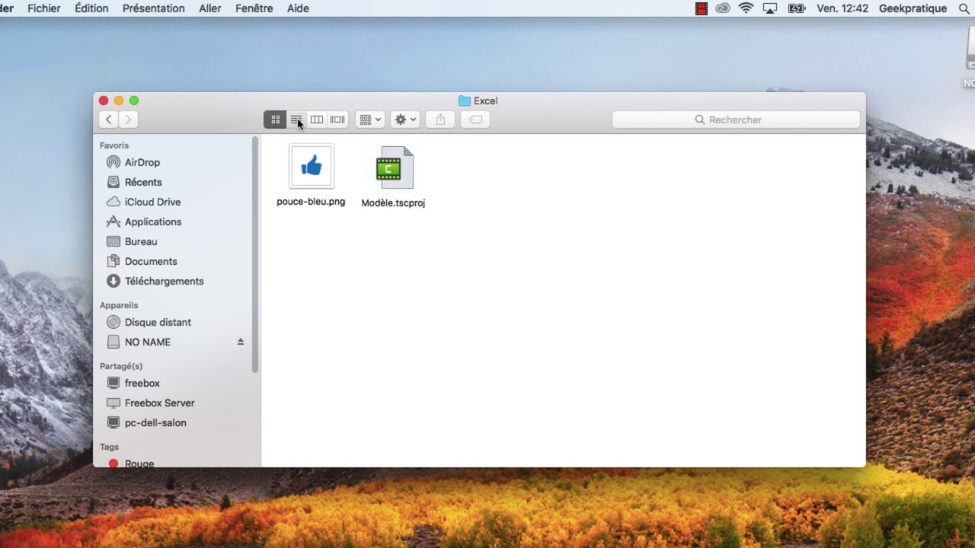
Show the Excel folder as a list, go back to Documents and show it as a list too
left_click(296, 121)
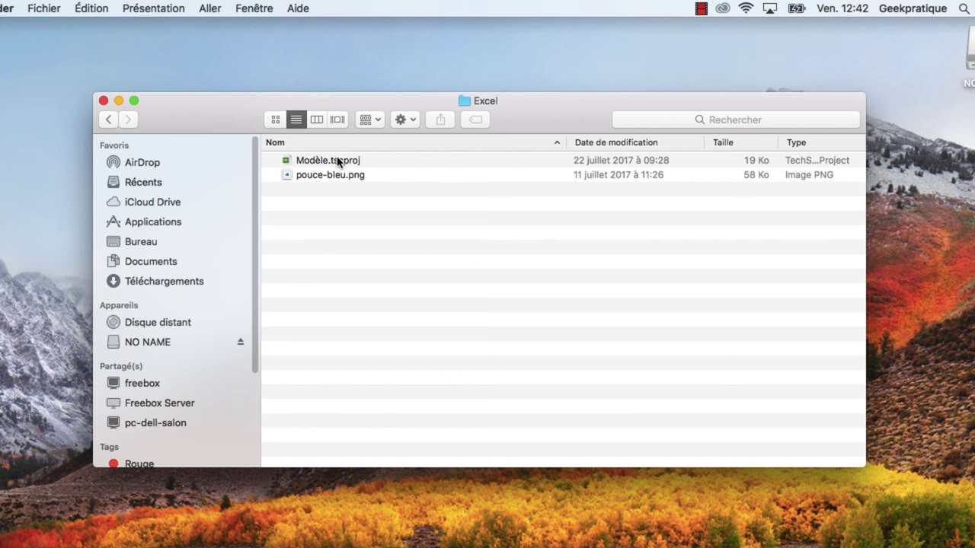
left_click(109, 120)
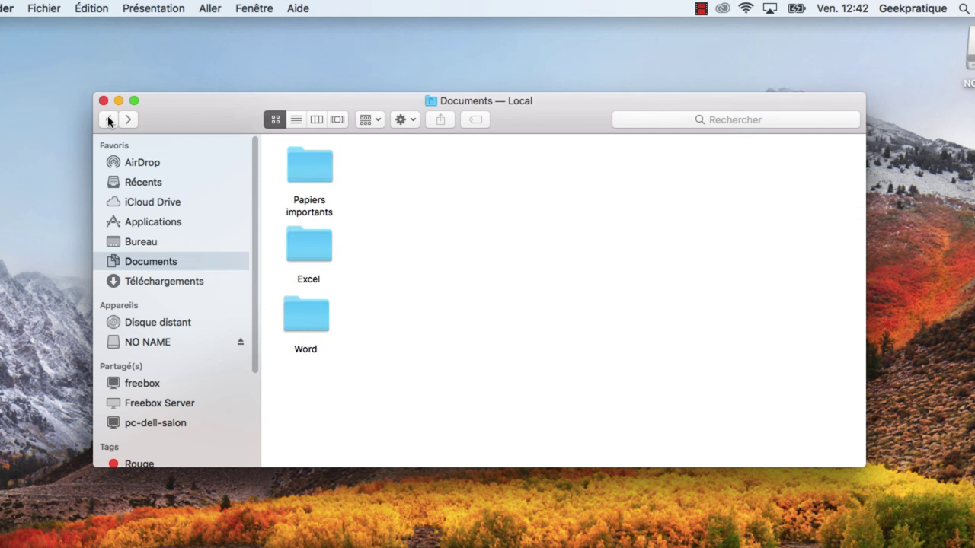
left_click(296, 121)
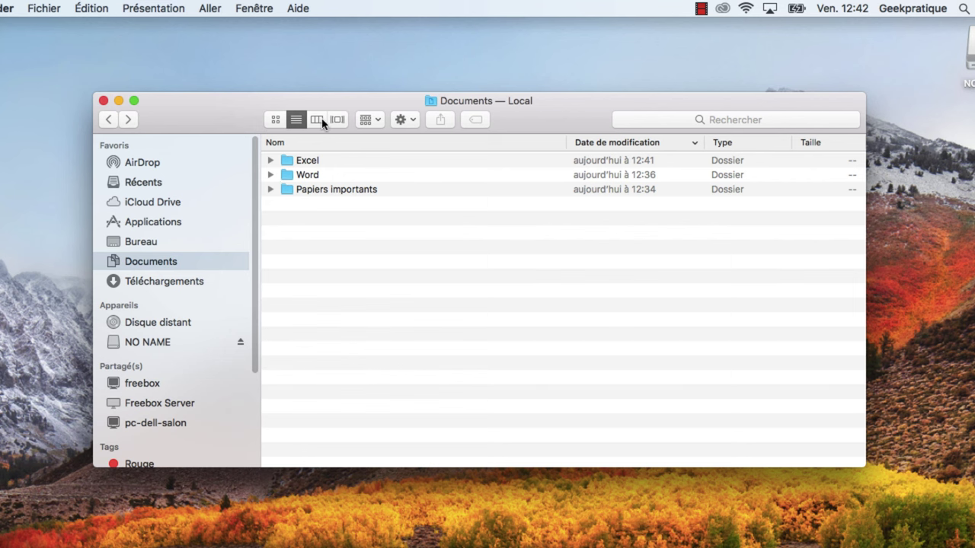
Show Documents in column view and browse the Word, "Papiers importants" and Excel folders
left_click(318, 121)
left_click(307, 169)
left_click(316, 142)
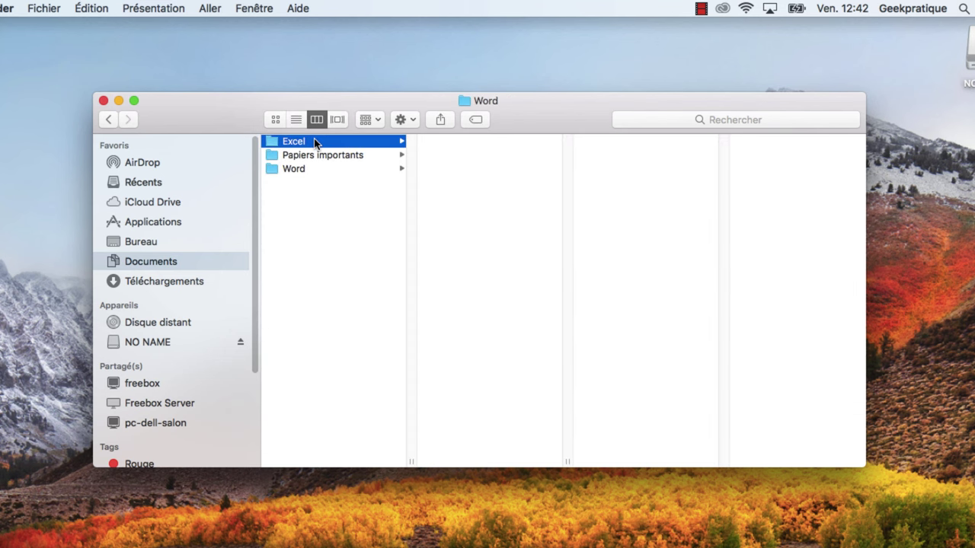
left_click(296, 156)
left_click(297, 144)
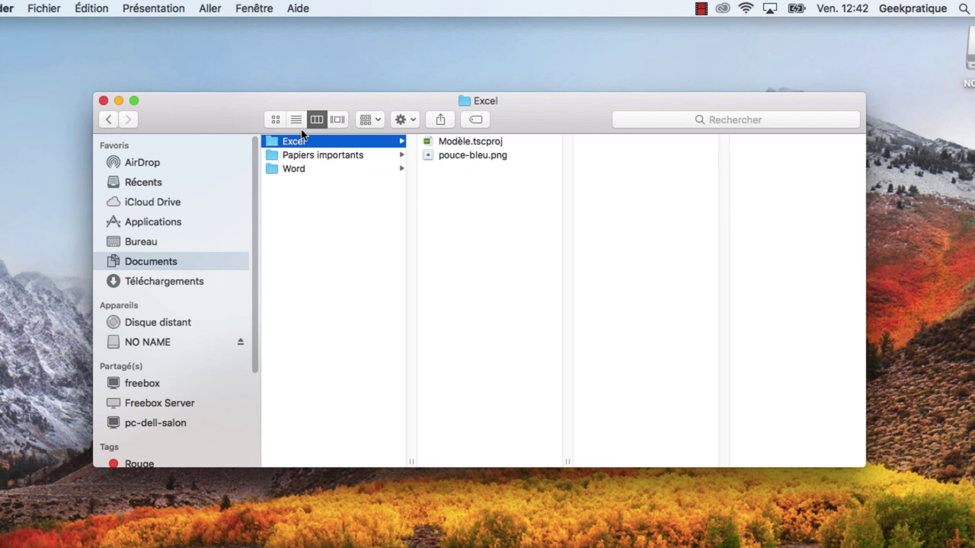
Preview Modèle.tscproj and pouce-bleu.png alternately in column view, and return to the Excel folder by way of "Papiers importants"
left_click(472, 143)
key("Down")
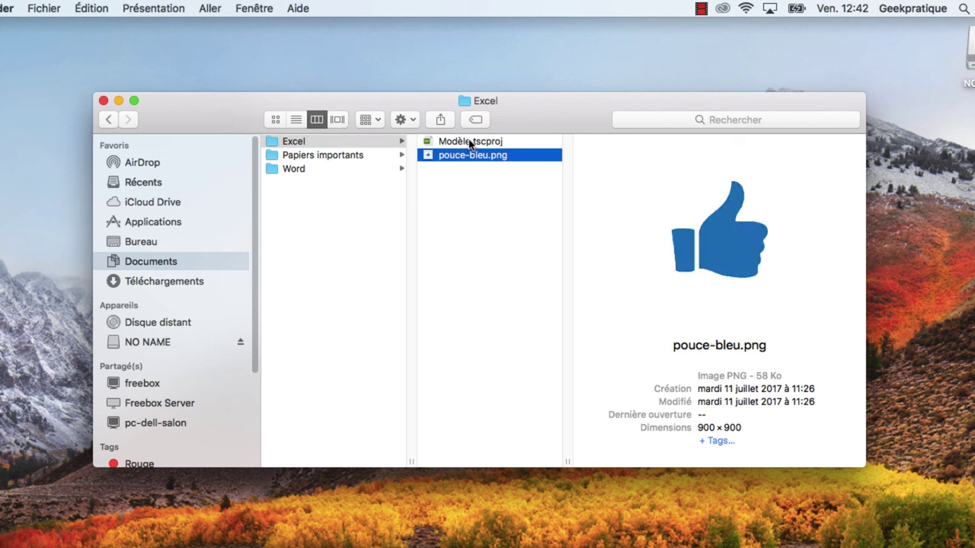
key("Up")
key("Down")
key("Up")
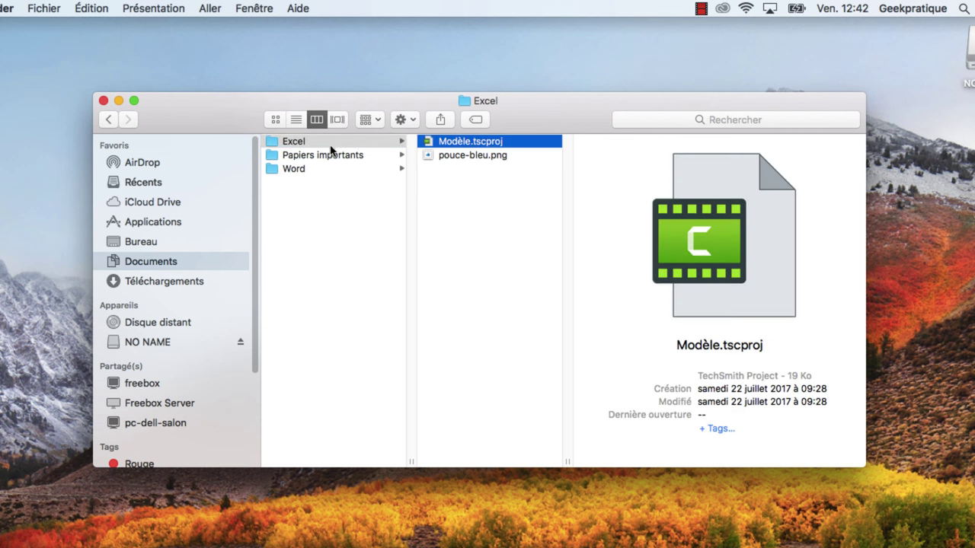
left_click(312, 144)
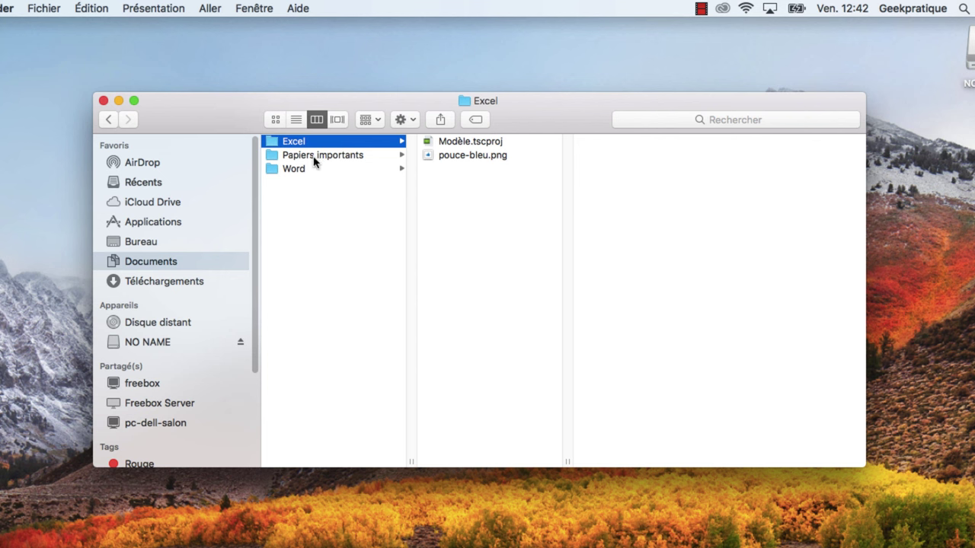
left_click(312, 157)
left_click(314, 143)
Show the Excel folder in Cover Flow view and flip between the Modèle.tscproj and pouce-bleu.png previews
left_click(338, 119)
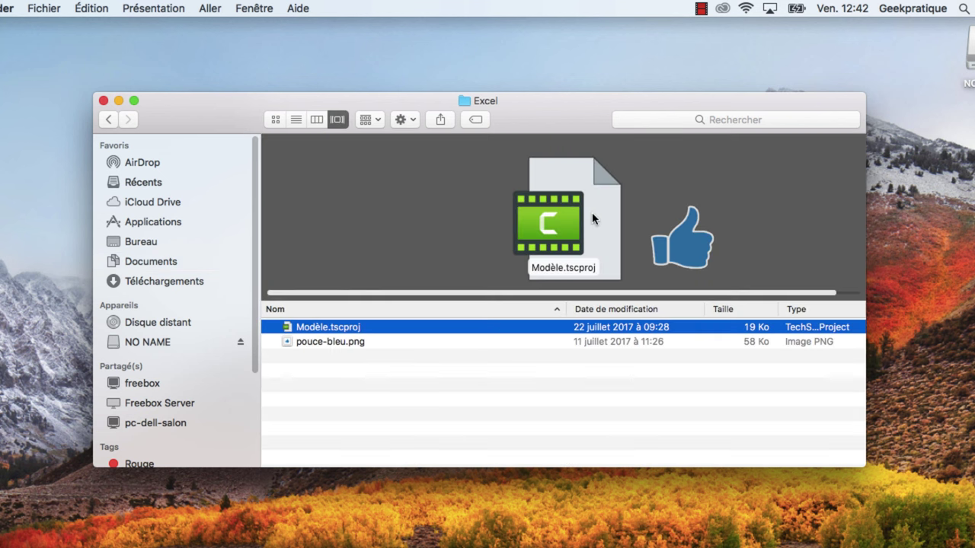
left_click(661, 224)
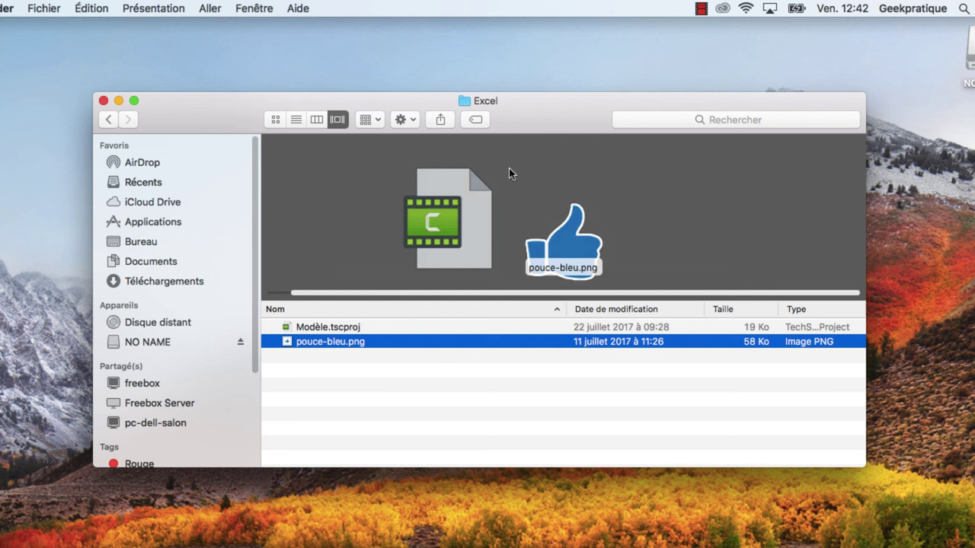
left_click(344, 329)
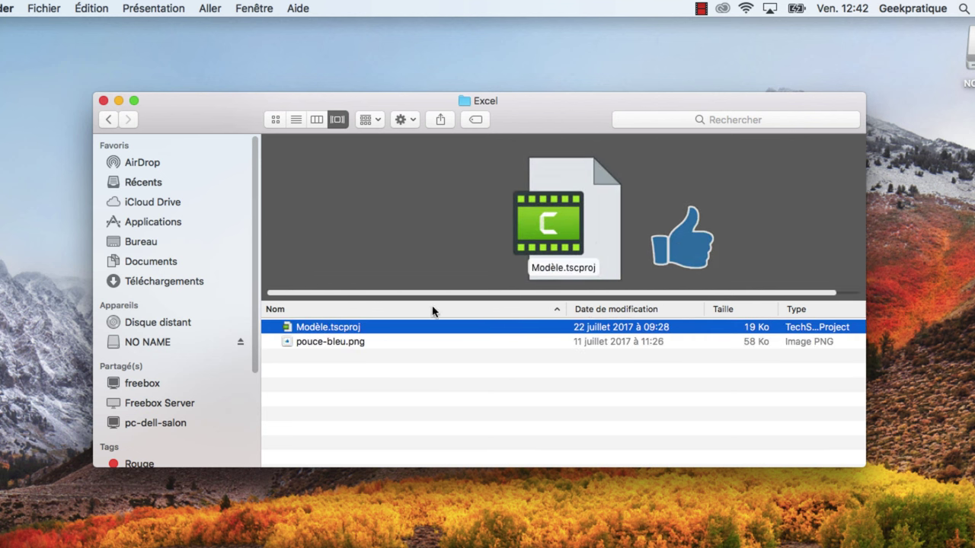
left_click(345, 342)
left_click(467, 234)
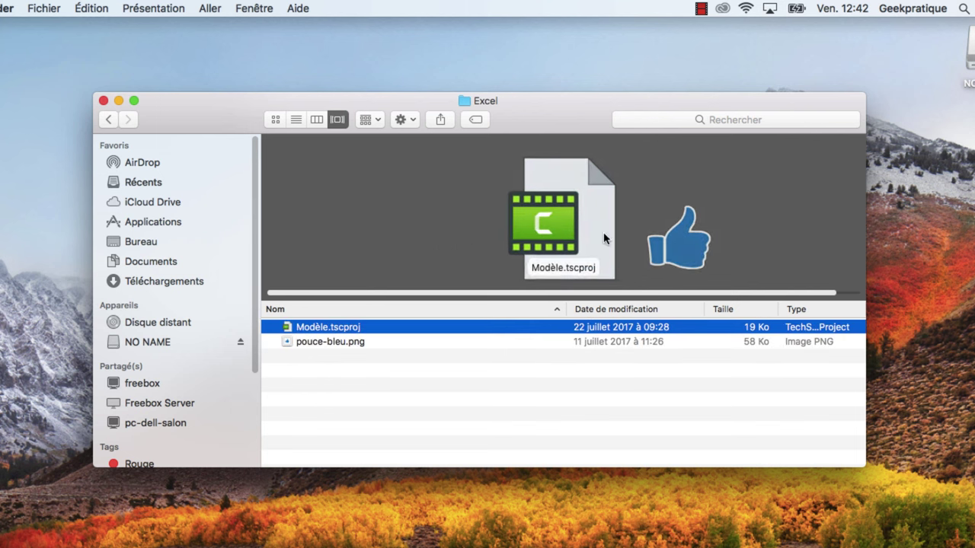
left_click(644, 242)
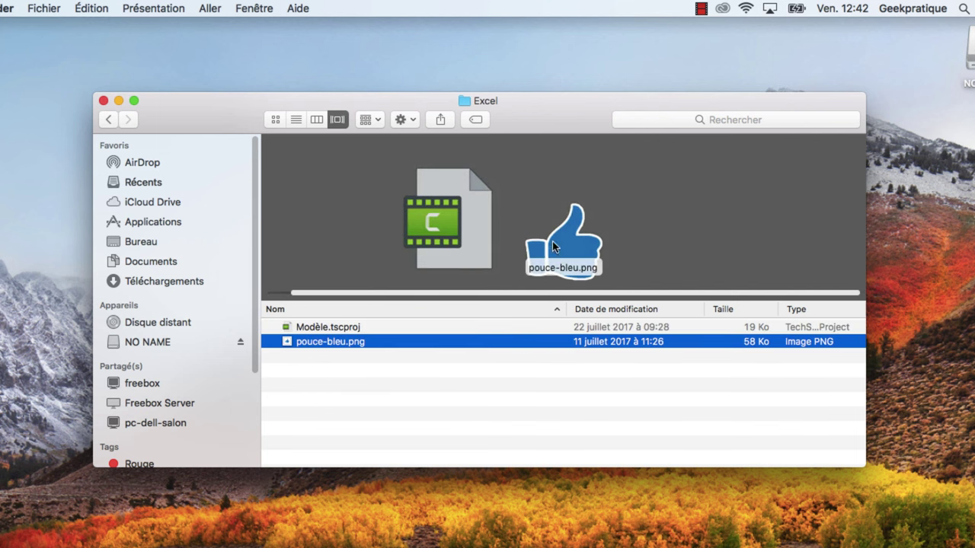
left_click(426, 226)
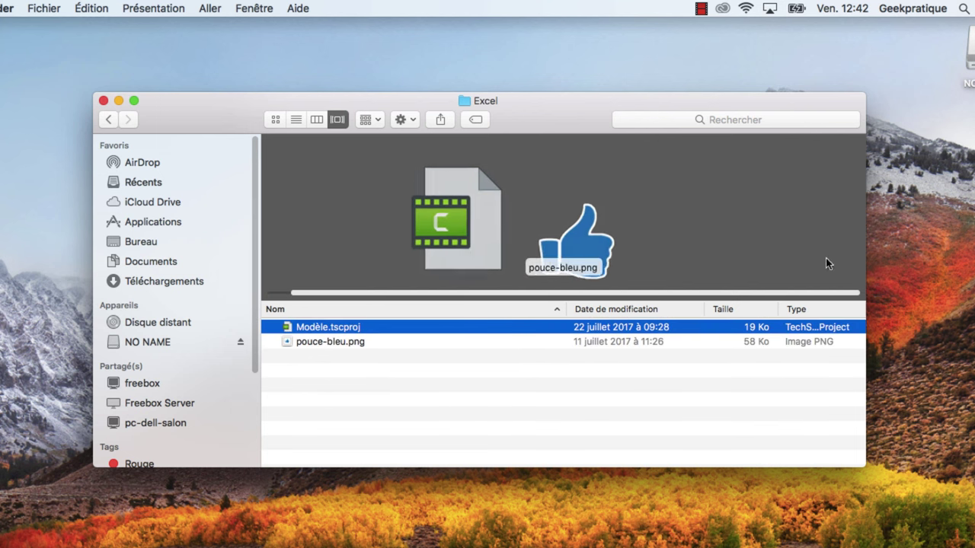
left_click(557, 224)
left_click(442, 221)
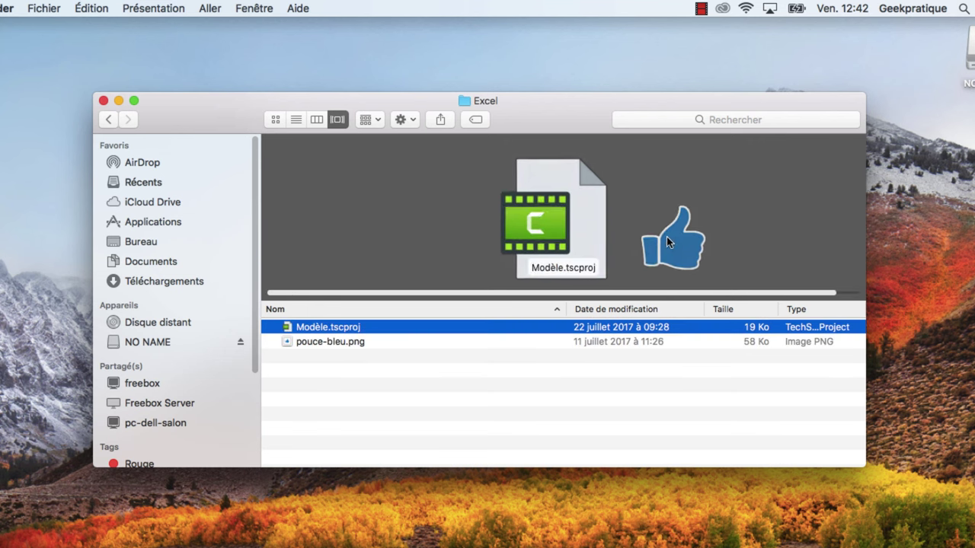
Open pouce-bleu.png from the Excel folder in Preview (Aperçu) and quit the viewer
double_click(337, 344)
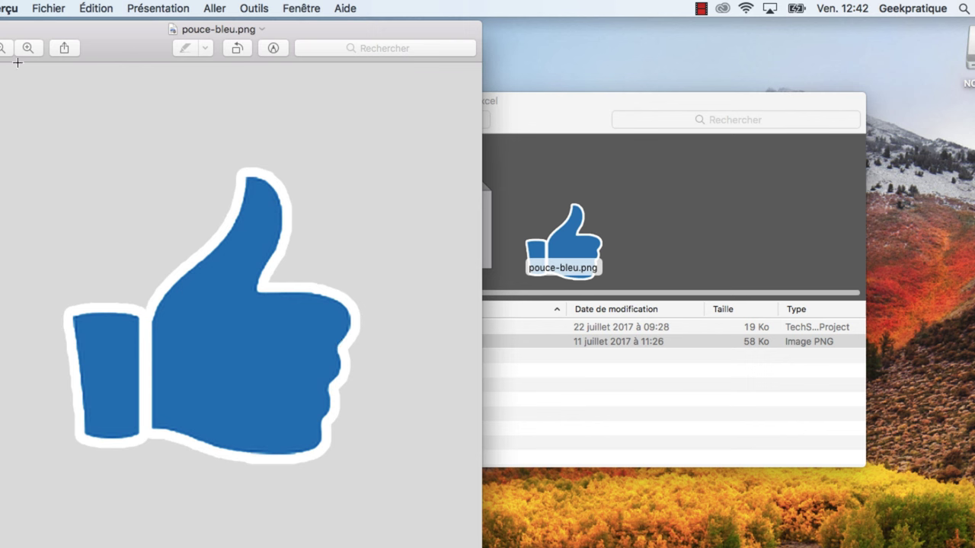
key("super+q")
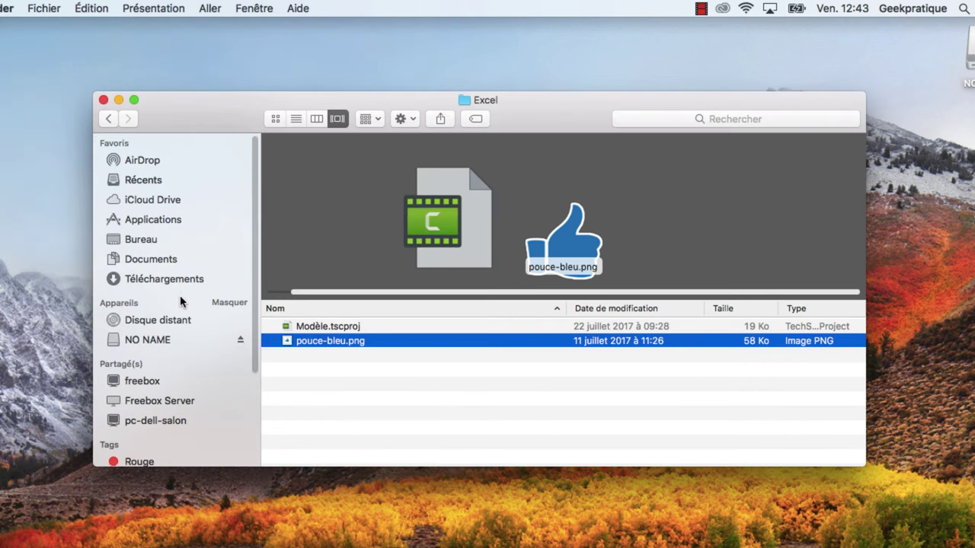
Look through the sidebar locations and show the recently used files in Récents, with a brief visit to AirDrop
scroll(180, 302, "down", 5)
scroll(183, 301, "up", 5)
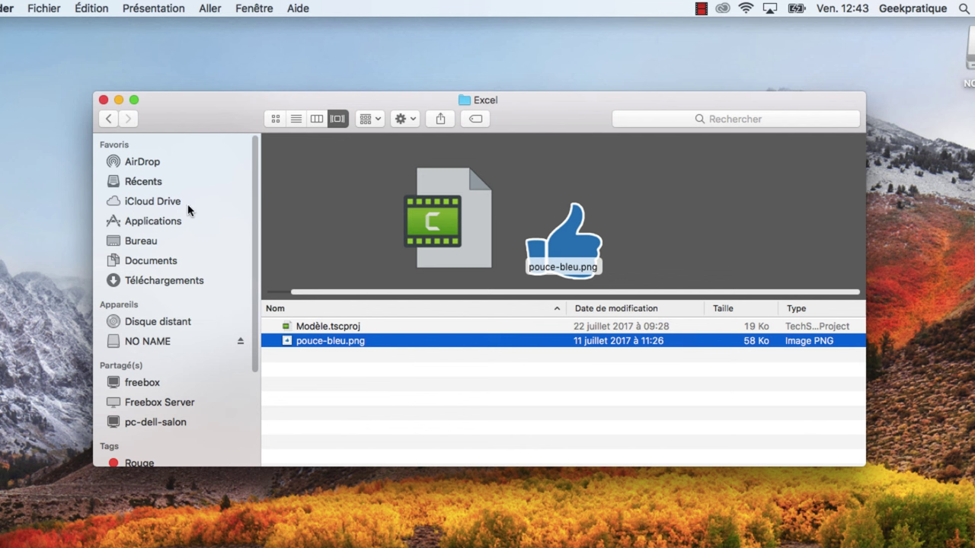
left_click(148, 182)
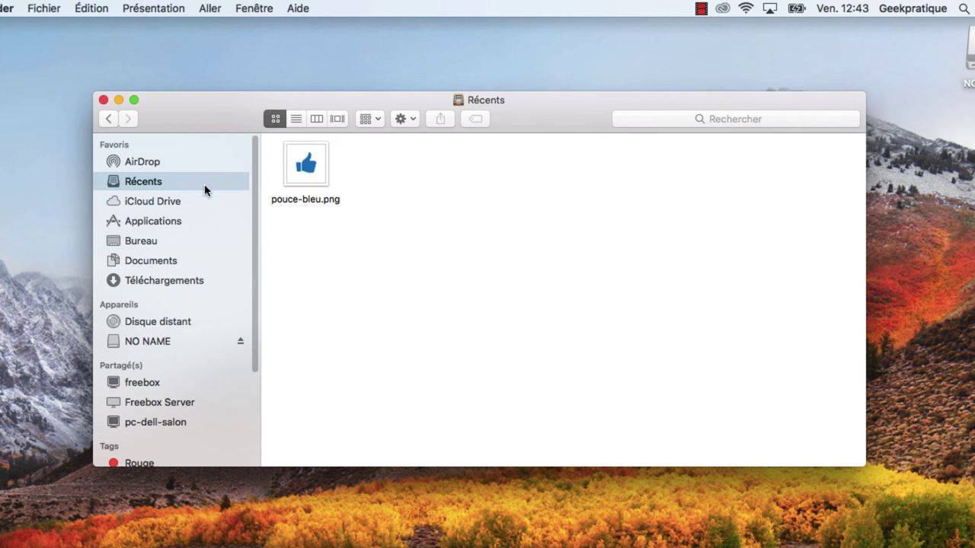
left_click(147, 163)
left_click(145, 184)
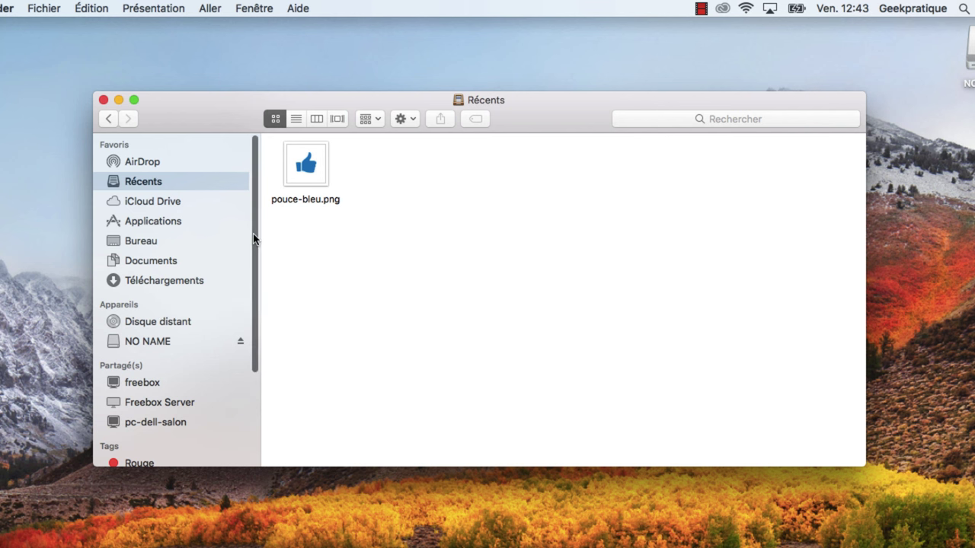
Look at the contents of iCloud Drive and browse the sidebar tags Rouge, Orange, Vert and Bleu
scroll(254, 239, "down", 1)
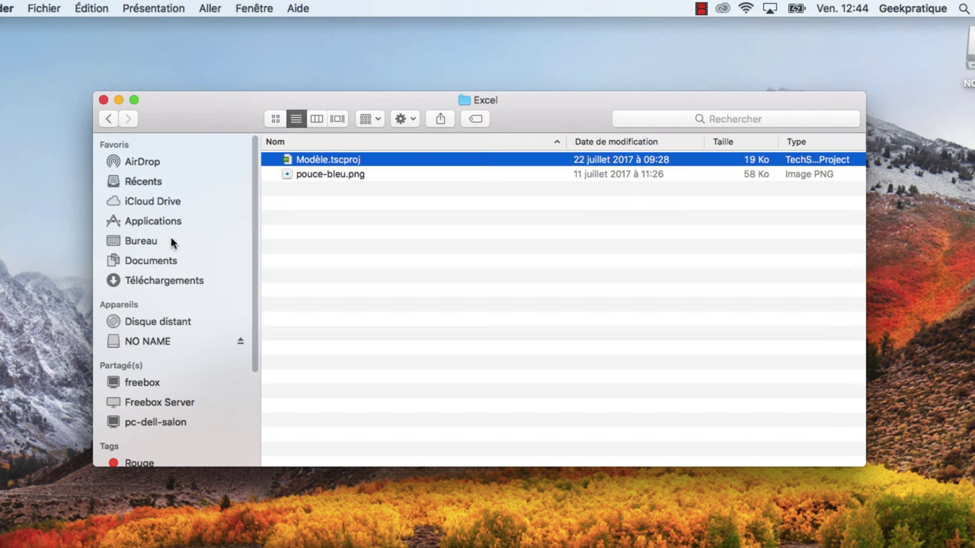
left_click(165, 207)
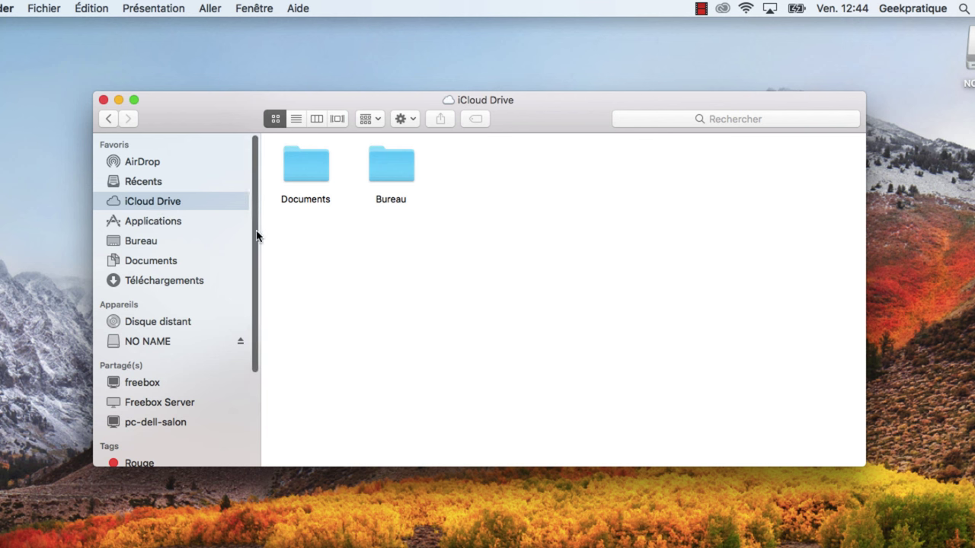
left_click_drag(256, 236, 254, 358)
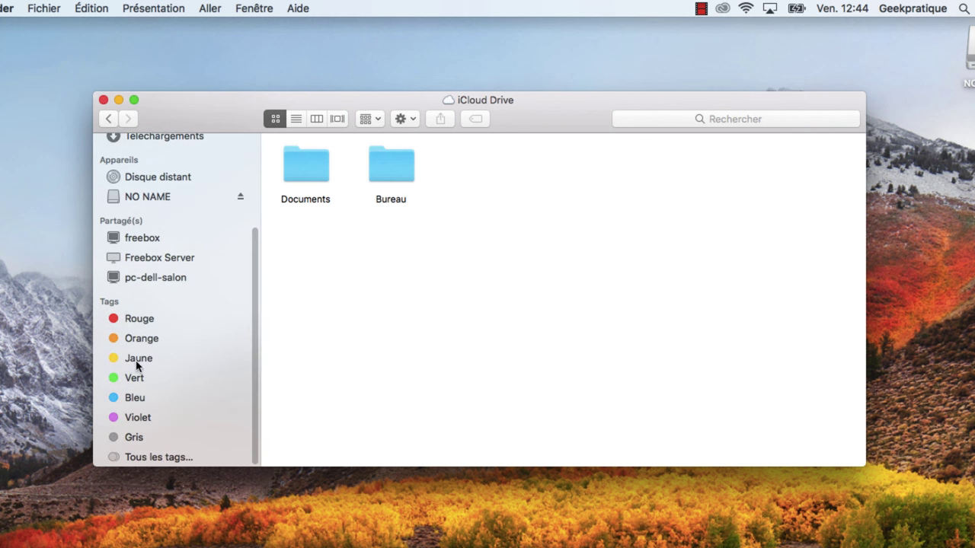
left_click(143, 322)
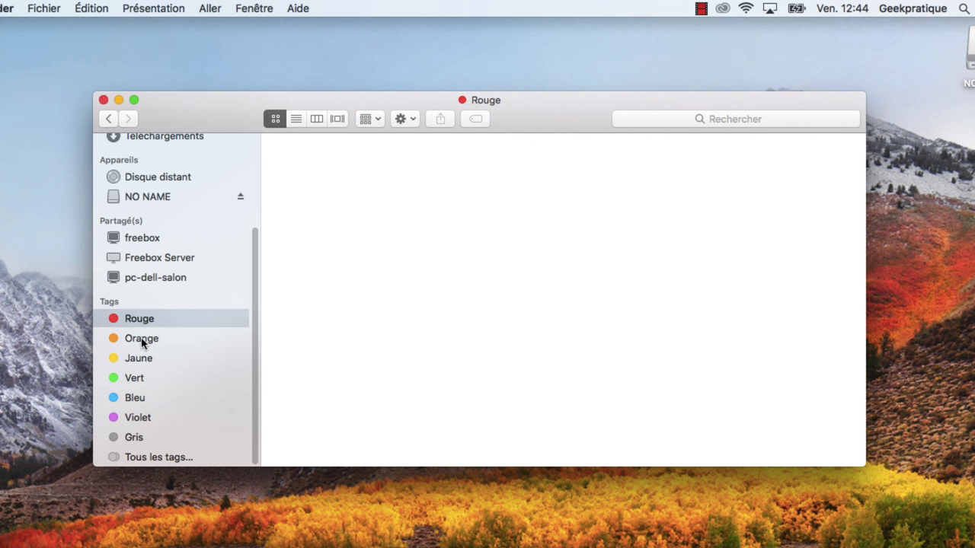
left_click(142, 342)
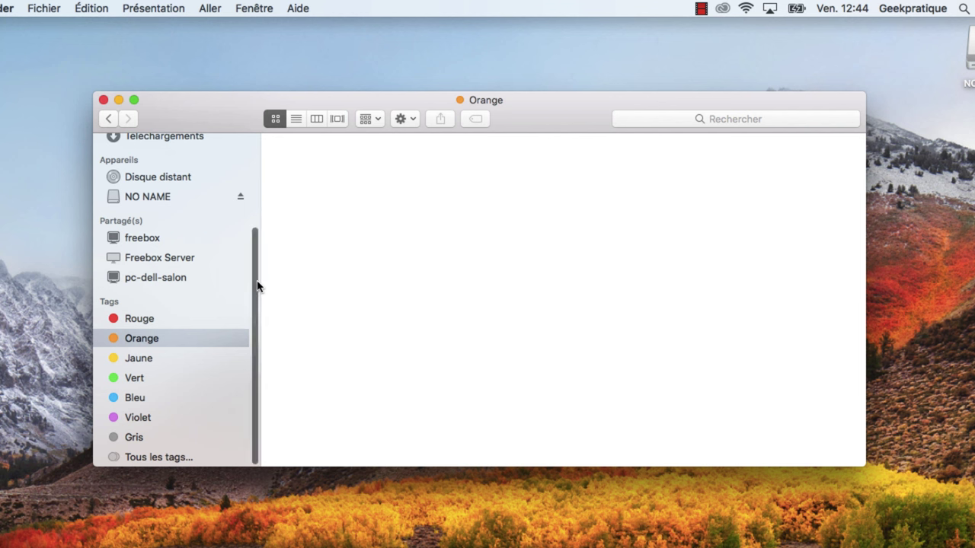
left_click_drag(255, 290, 254, 191)
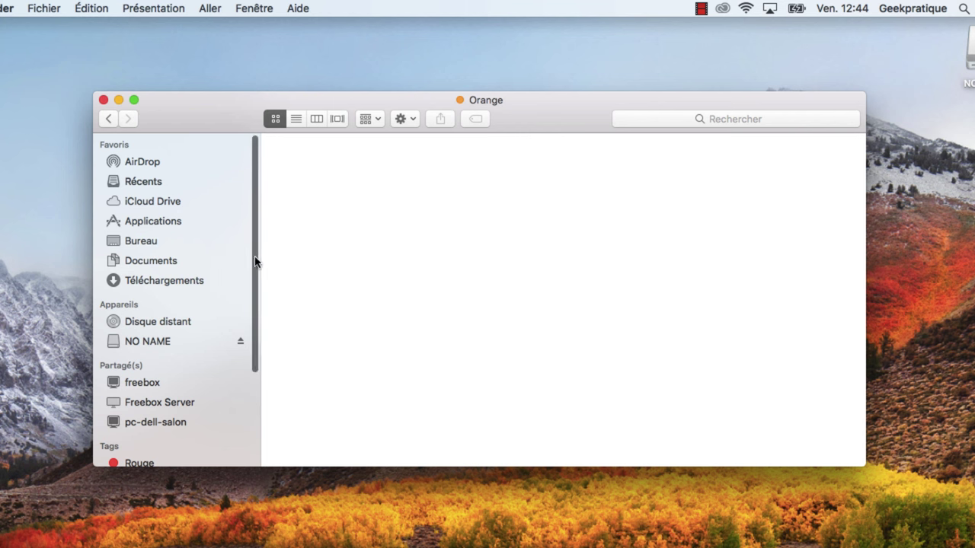
left_click_drag(255, 261, 248, 371)
left_click(144, 383)
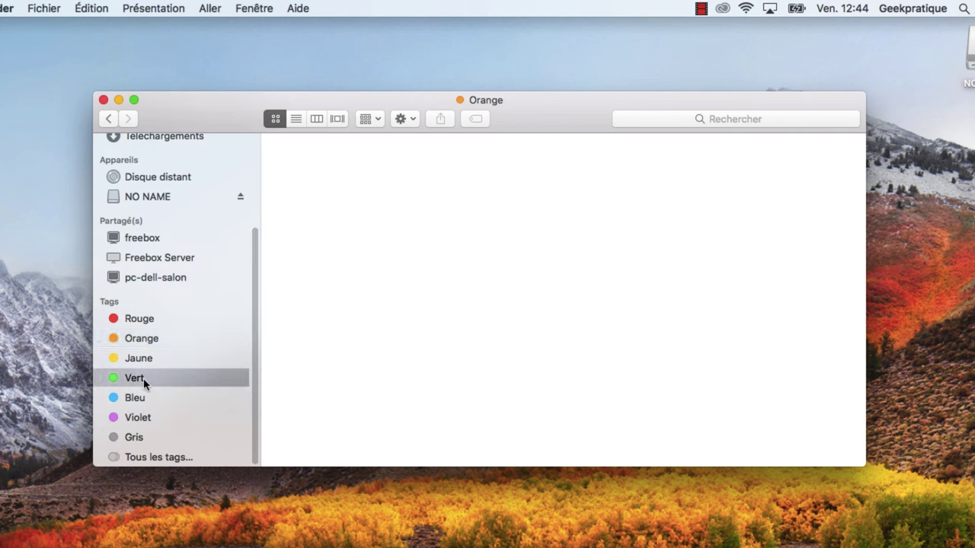
left_click(142, 401)
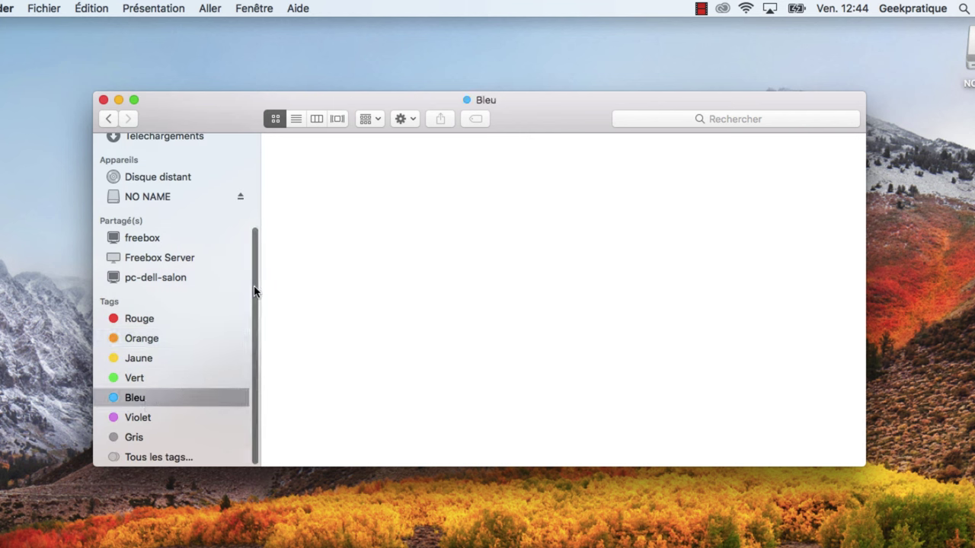
left_click_drag(255, 292, 268, 187)
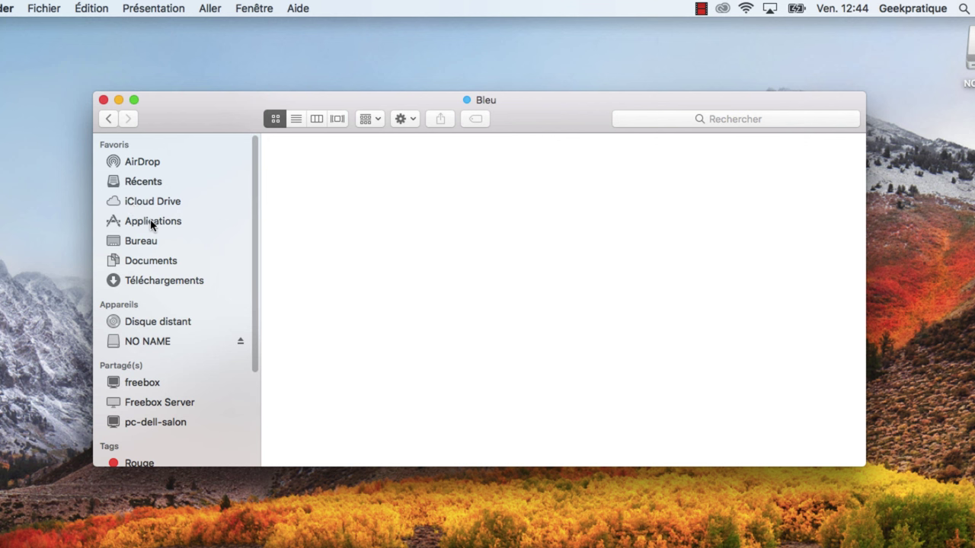
Open the Excel folder in Documents and assign the green tag to Modèle.tscproj
left_click(154, 257)
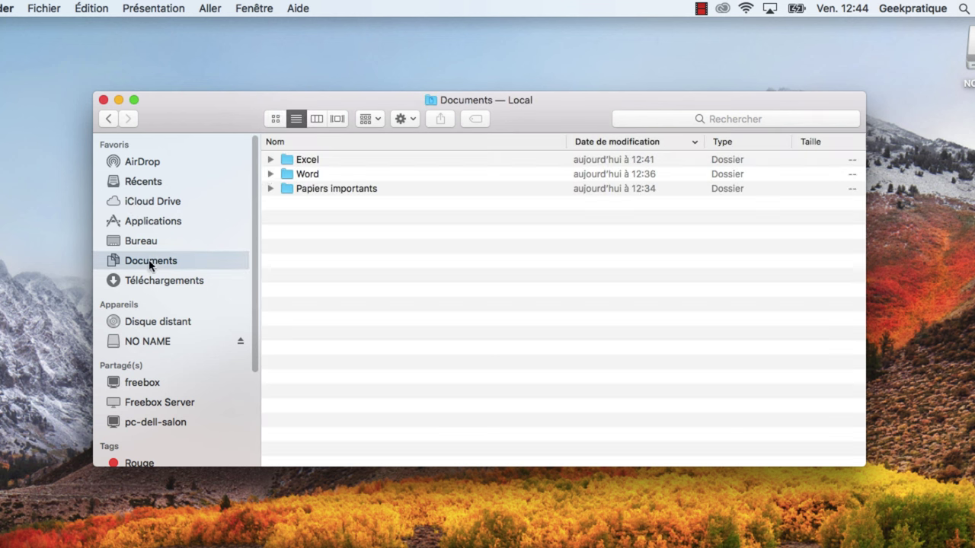
double_click(297, 160)
left_click(355, 159)
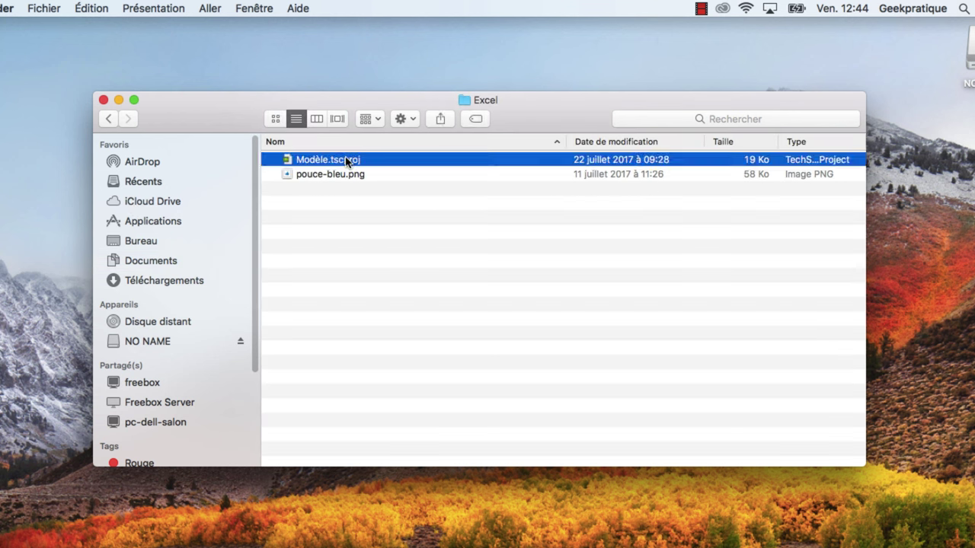
left_click(325, 174)
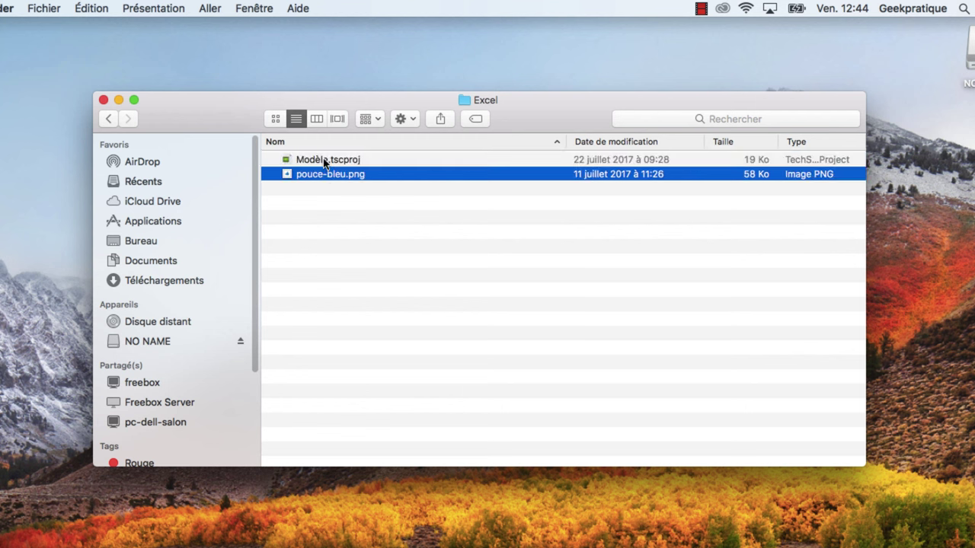
left_click(323, 160)
right_click(325, 162)
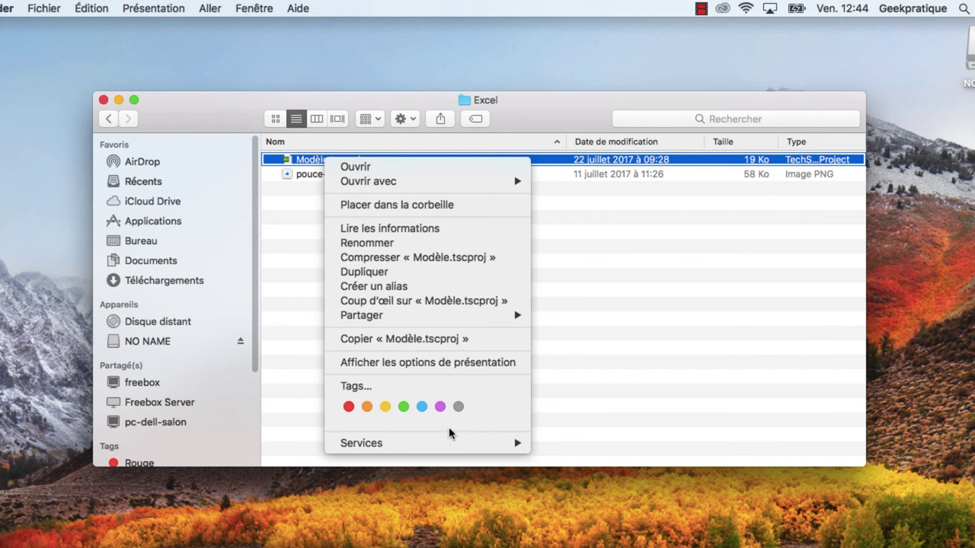
left_click(404, 406)
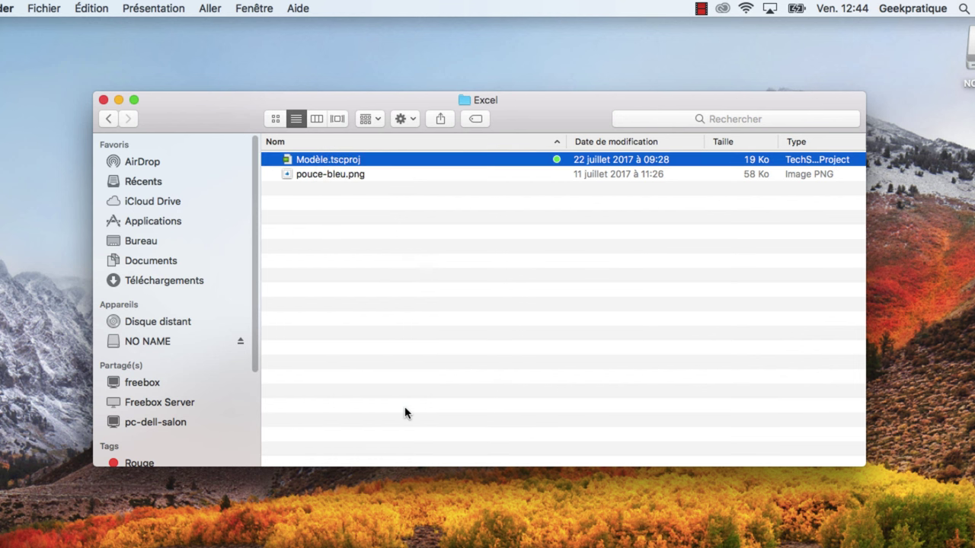
Assign the blue tag to pouce-bleu.png in the Excel folder
left_click(501, 176)
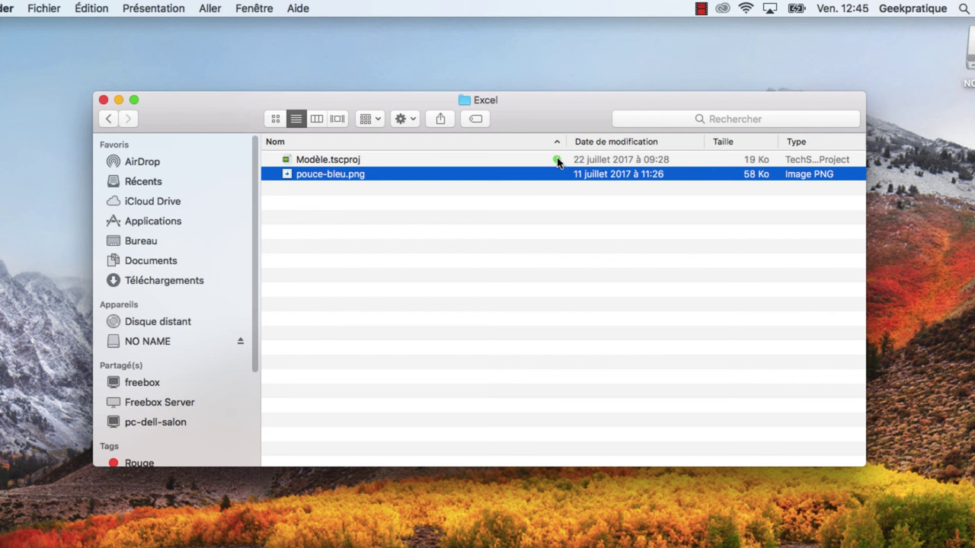
right_click(342, 177)
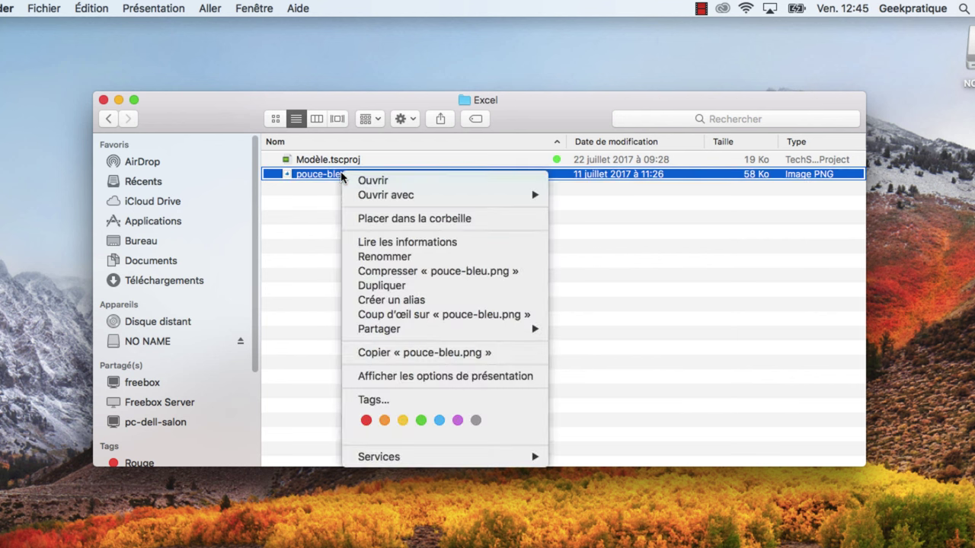
left_click(440, 423)
left_click(398, 374)
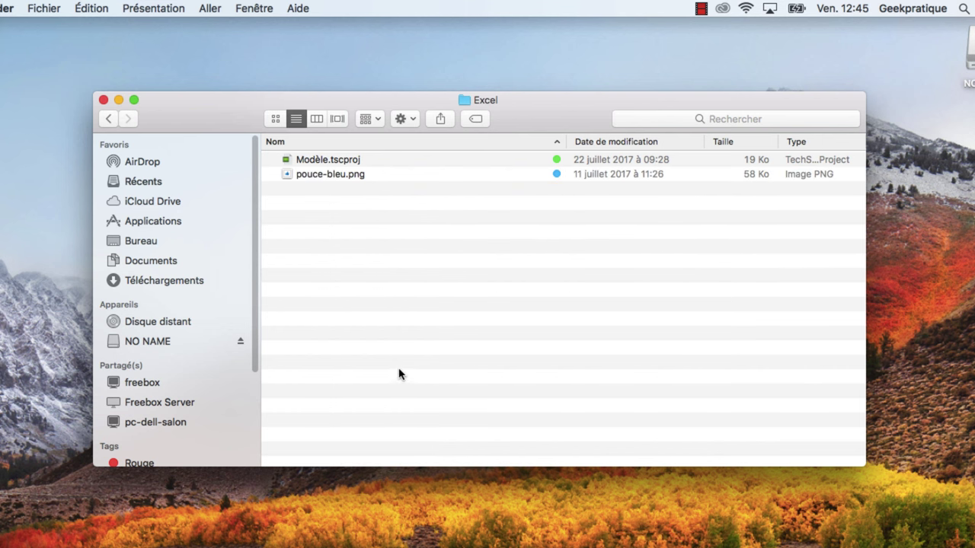
left_click(560, 174)
left_click(492, 159)
left_click(457, 178)
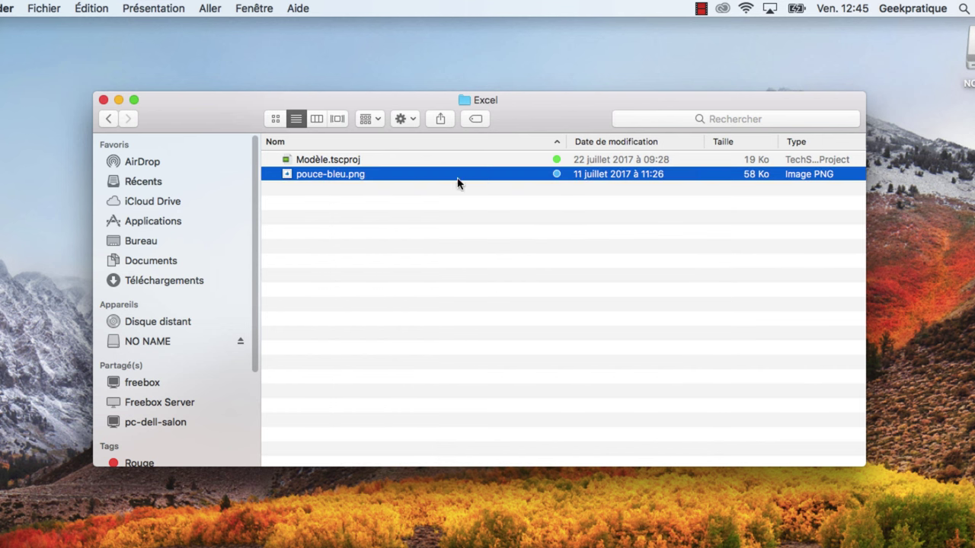
Show the files tagged Vert and those tagged Bleu from the sidebar tags
scroll(244, 290, "down", 5)
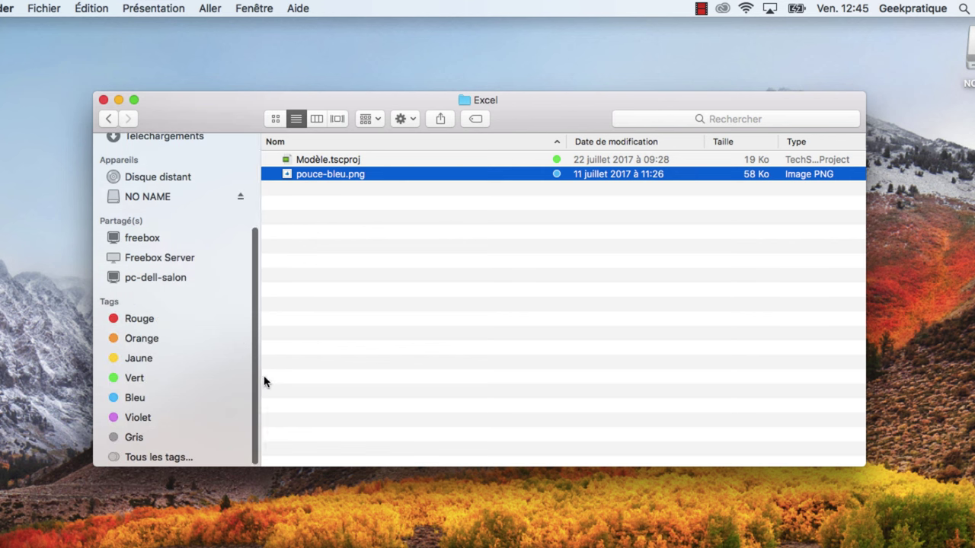
left_click(143, 381)
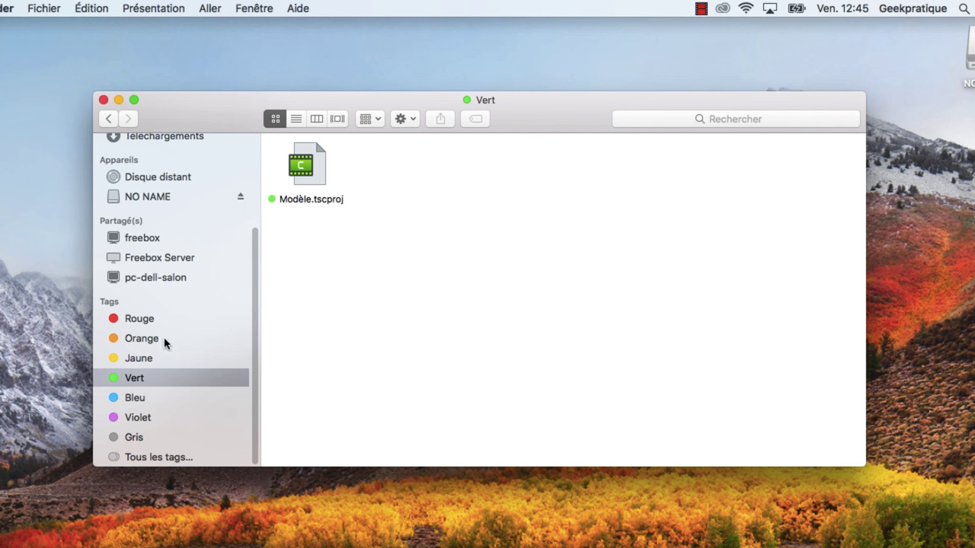
left_click(140, 402)
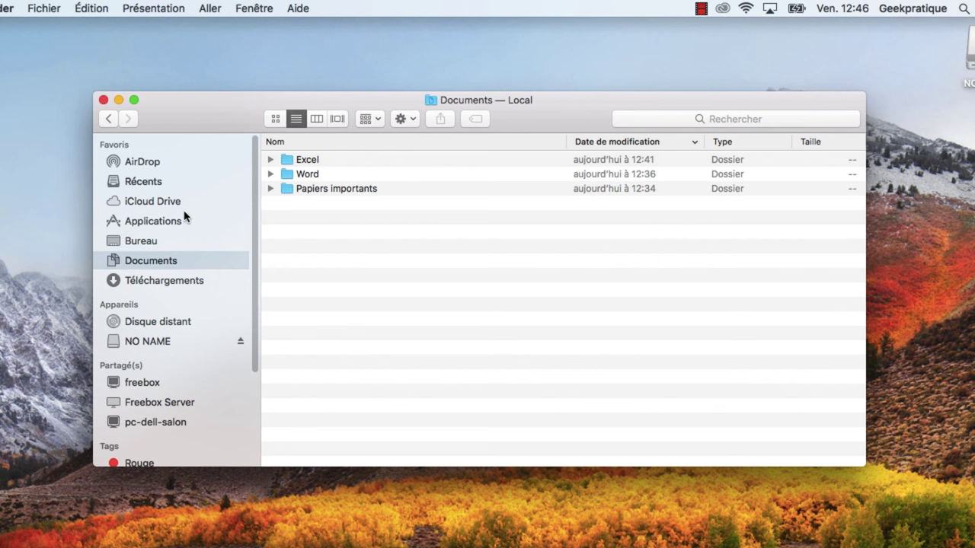
Search this Mac for "pouce" from the Documents folder
left_click(765, 118)
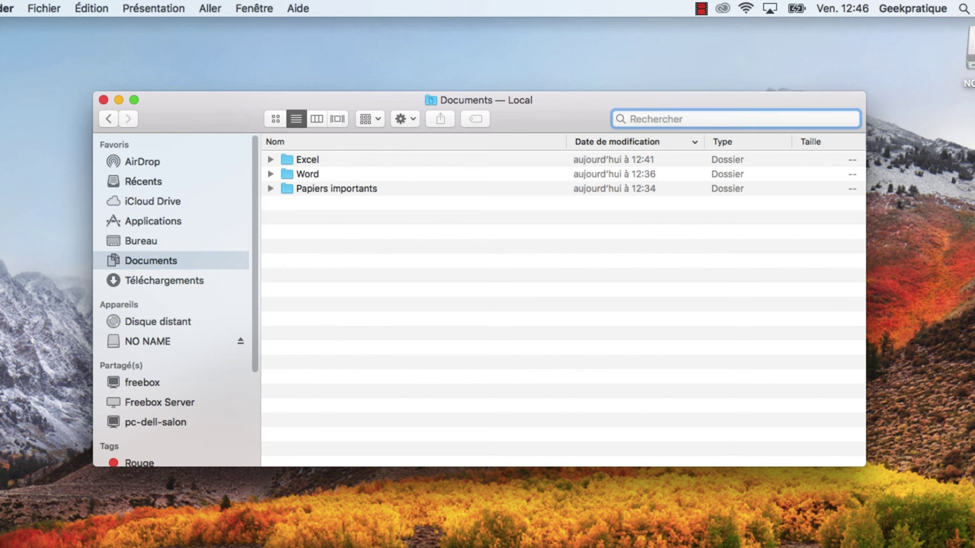
type("pouce")
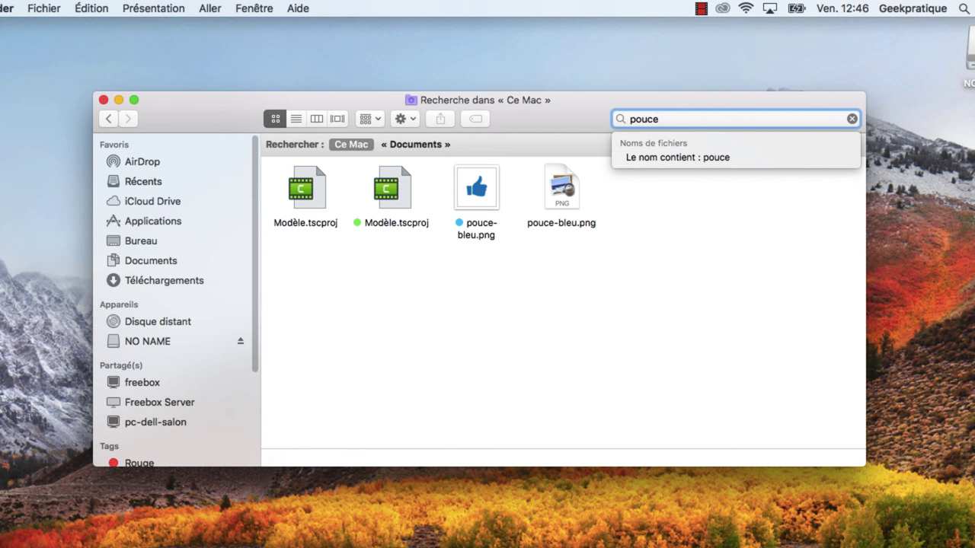
key("Return")
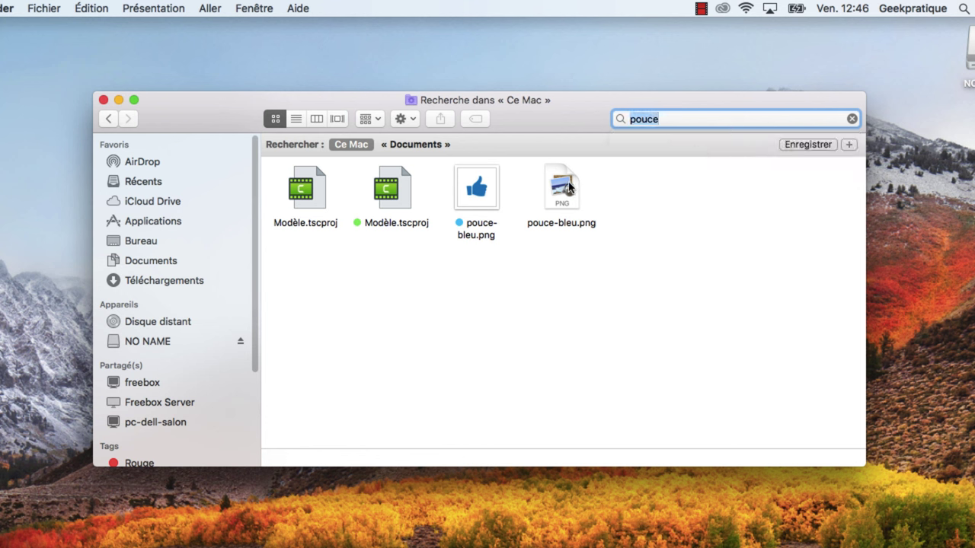
Check the folder path of each pouce-bleu.png search result and clear the search
left_click(571, 189)
left_click(507, 192)
left_click(475, 190)
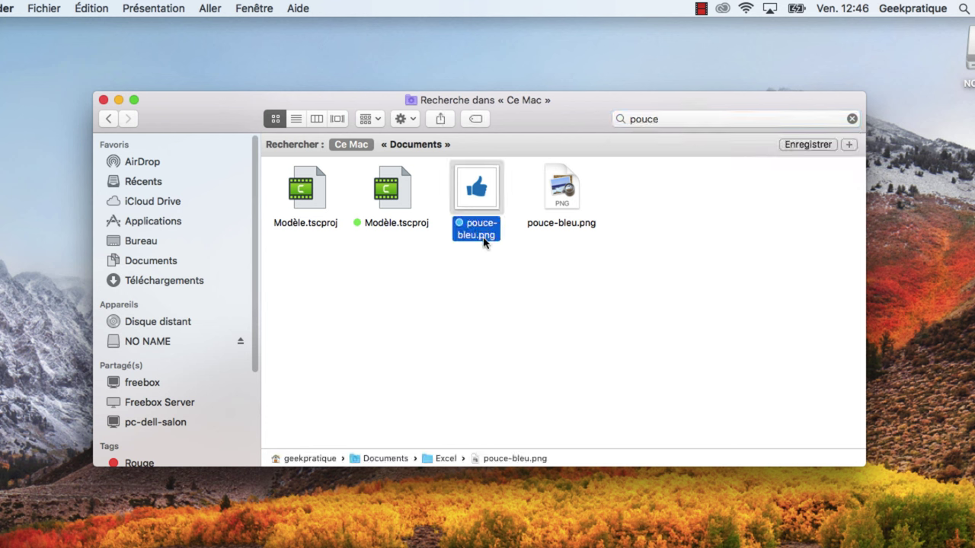
left_click(569, 195)
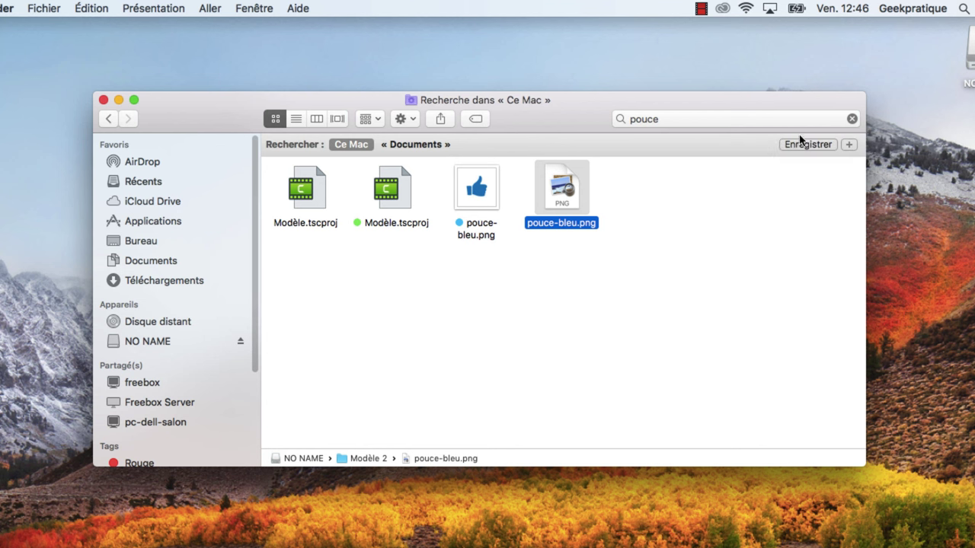
left_click(851, 119)
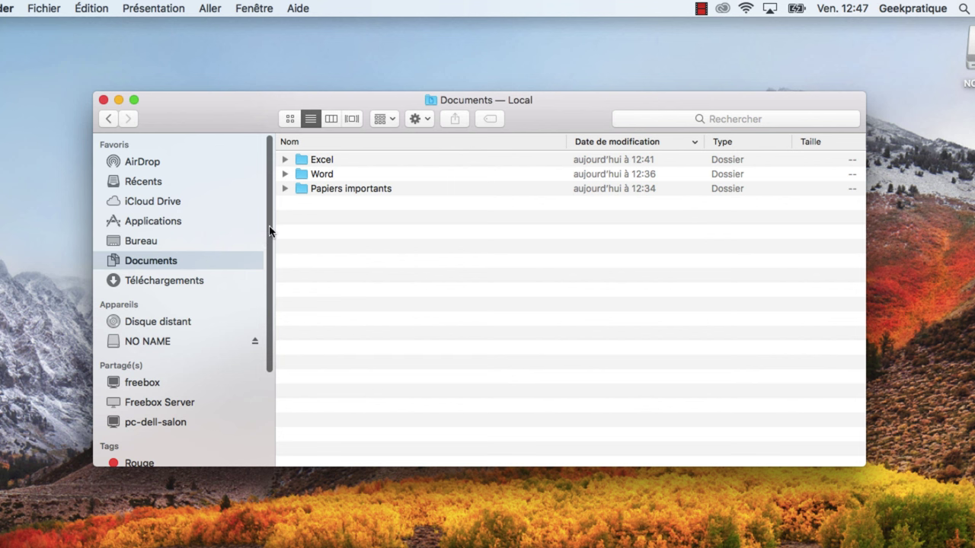
Expand the Papiers importants, Word and Excel folders in the Documents list and move Modèle.tscproj from Excel into Word
mouse_move(270, 230)
left_mouse_down()
mouse_move(272, 315)
mouse_move(254, 226)
left_mouse_up()
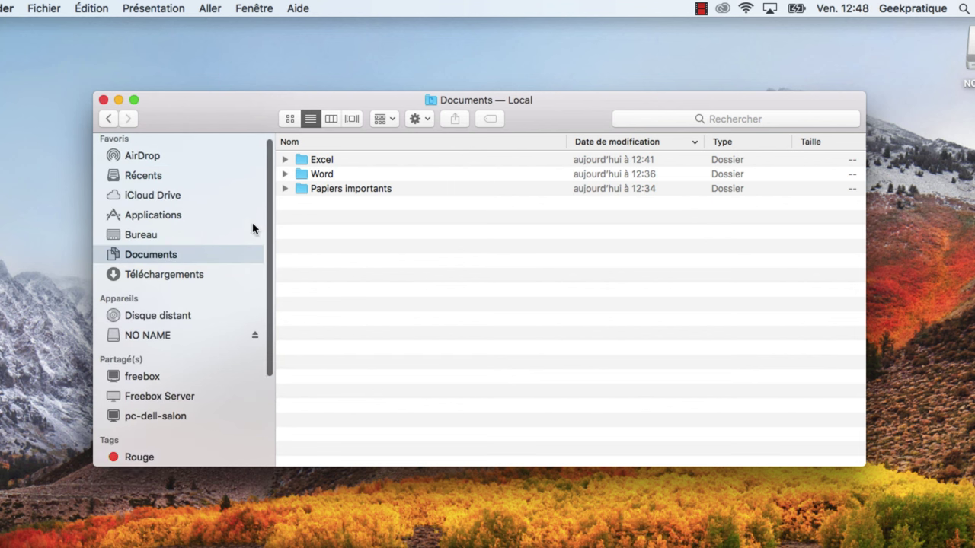
left_click(321, 191)
left_click(285, 189)
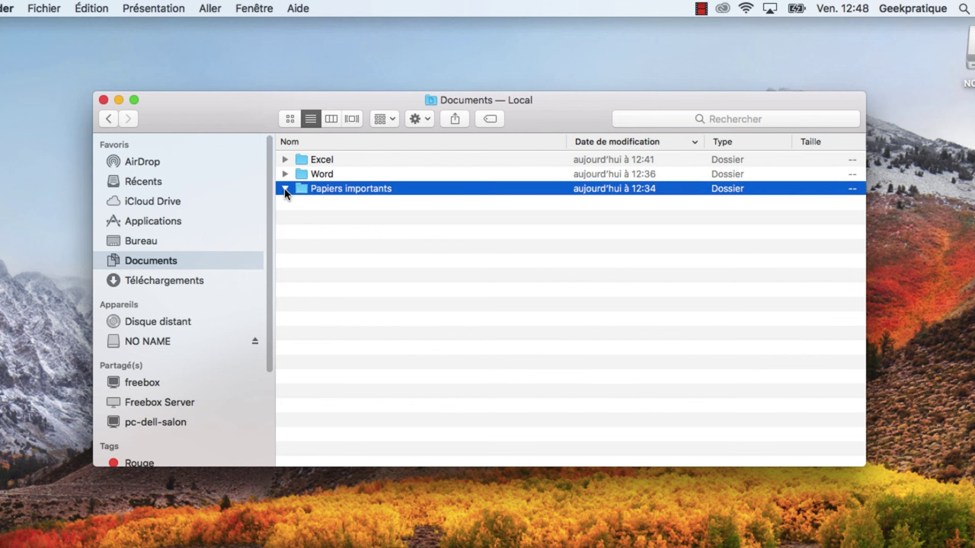
left_click(284, 175)
left_click(283, 160)
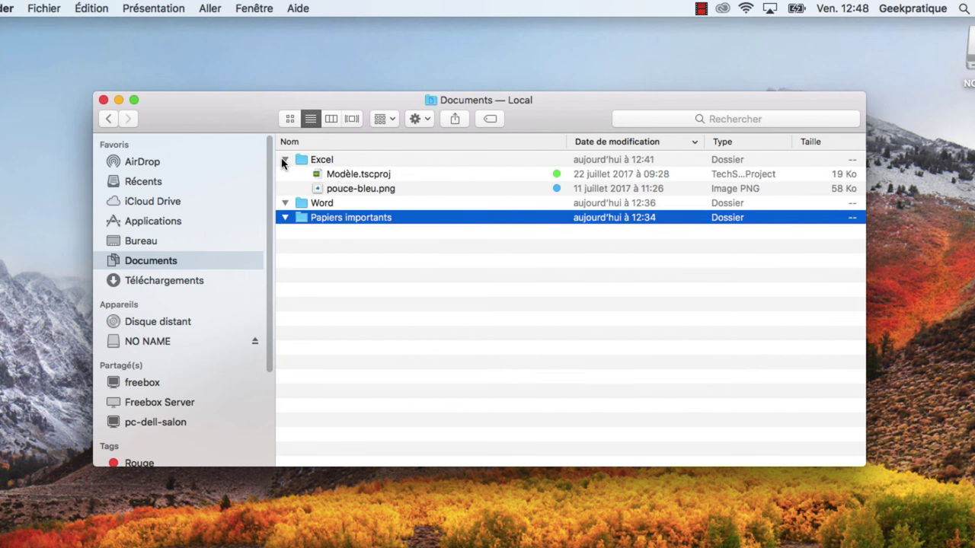
left_click(348, 178)
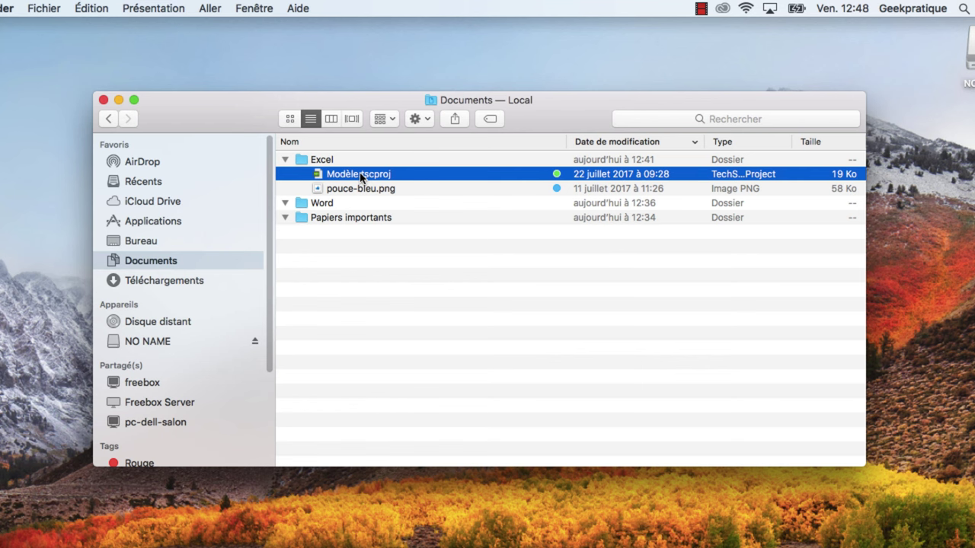
left_click_drag(361, 178, 329, 211)
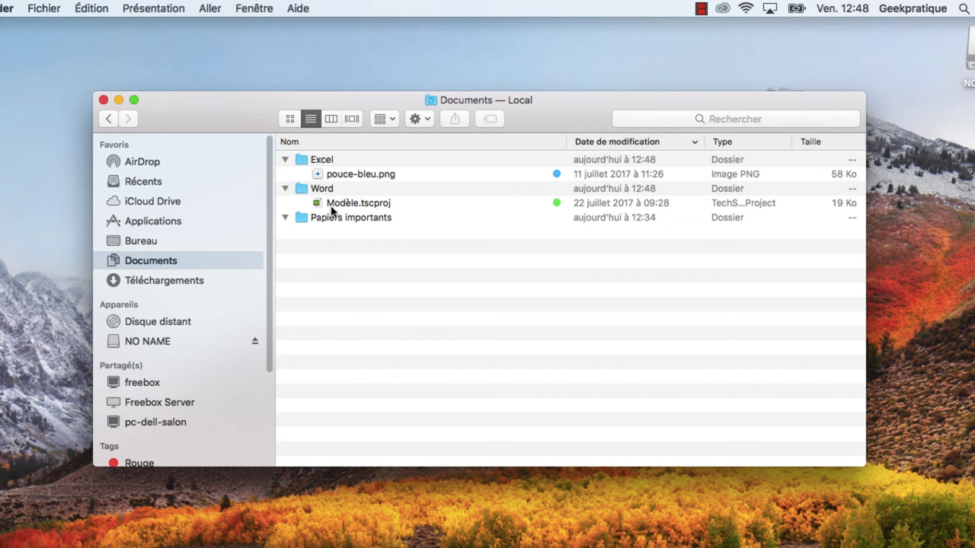
Create a new folder named "Fichiers MSOffice" in the Documents folder
left_click(323, 190)
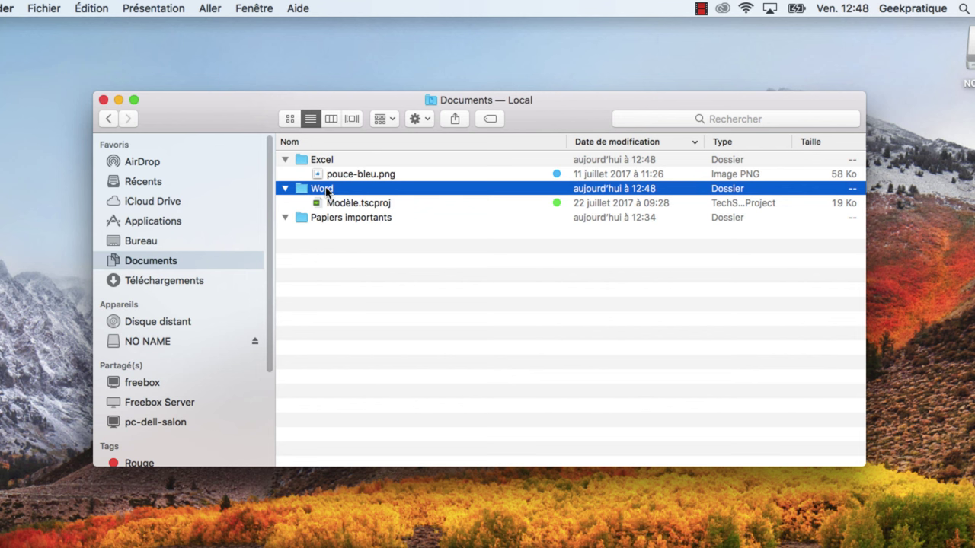
right_click(394, 264)
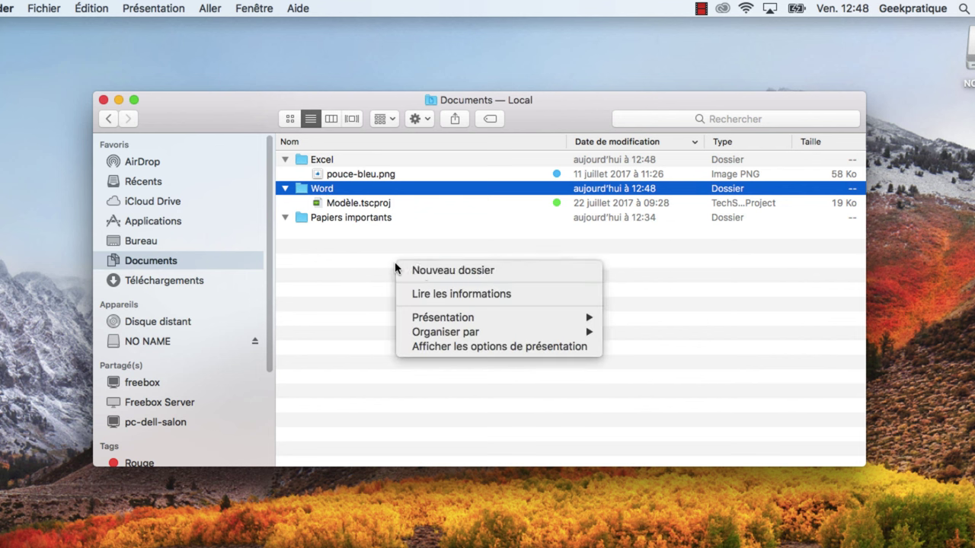
left_click(439, 273)
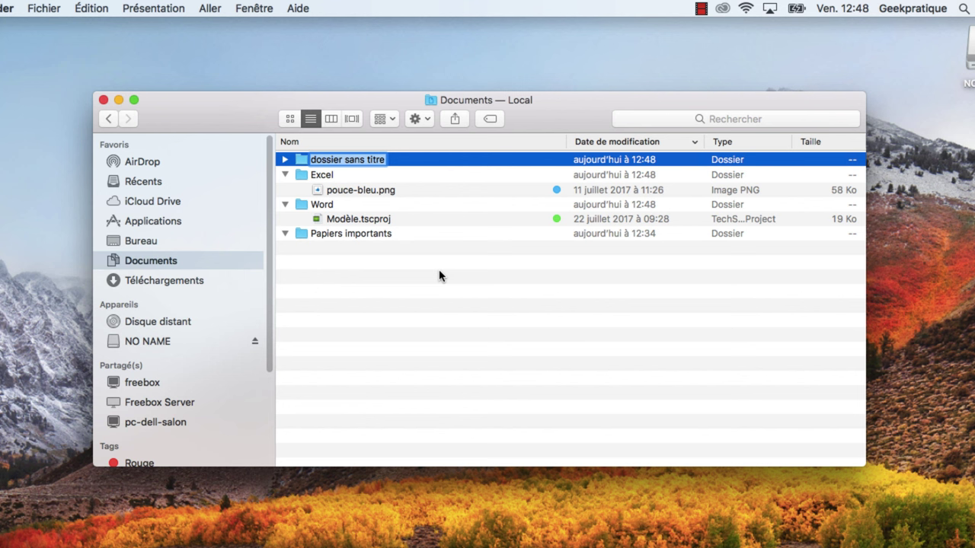
type("Fichiers MSOffice")
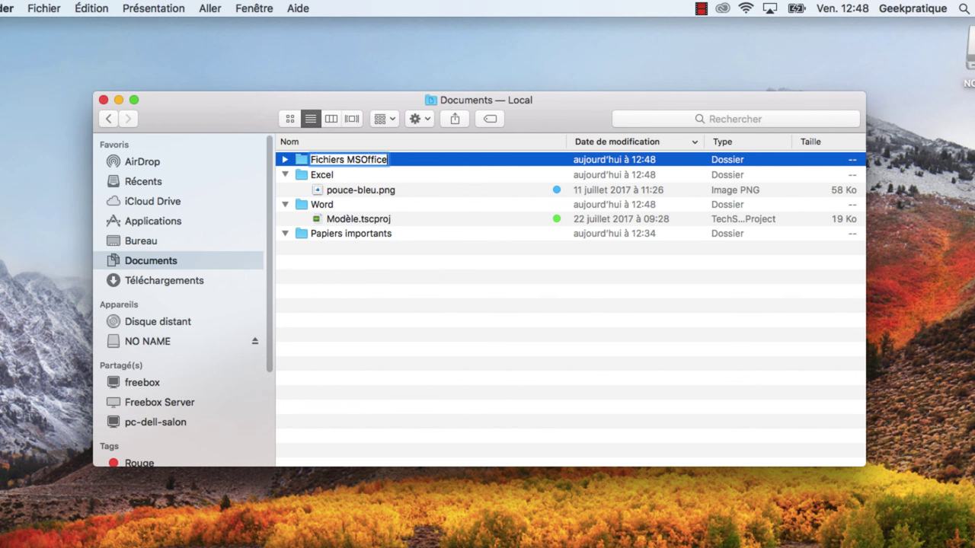
key("Return")
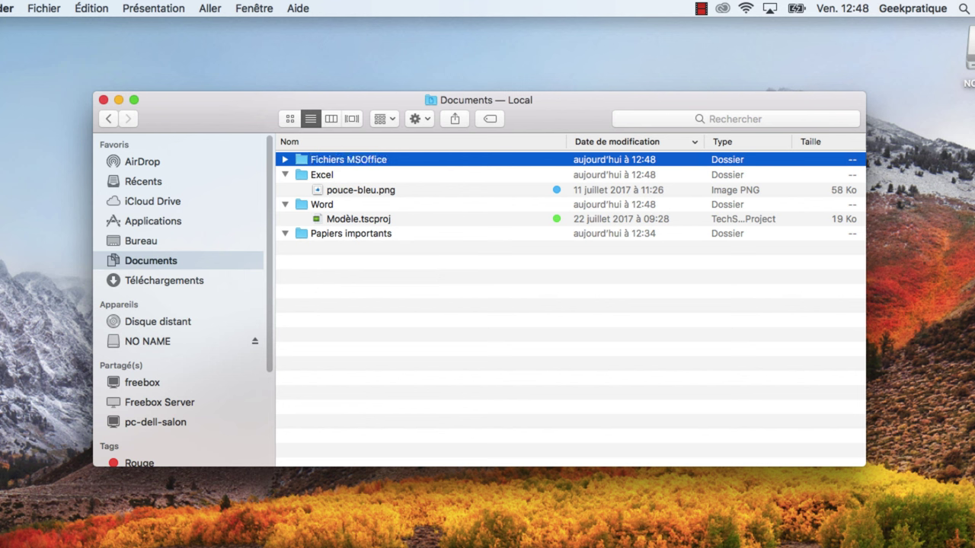
Move the Excel and Word folders into Fichiers MSOffice and expand that folder to show its contents
left_click(345, 177)
mouse_move(345, 177)
left_mouse_down()
mouse_move(325, 186)
mouse_move(366, 163)
mouse_move(329, 182)
mouse_move(344, 161)
mouse_move(352, 166)
left_mouse_up()
left_click(284, 160)
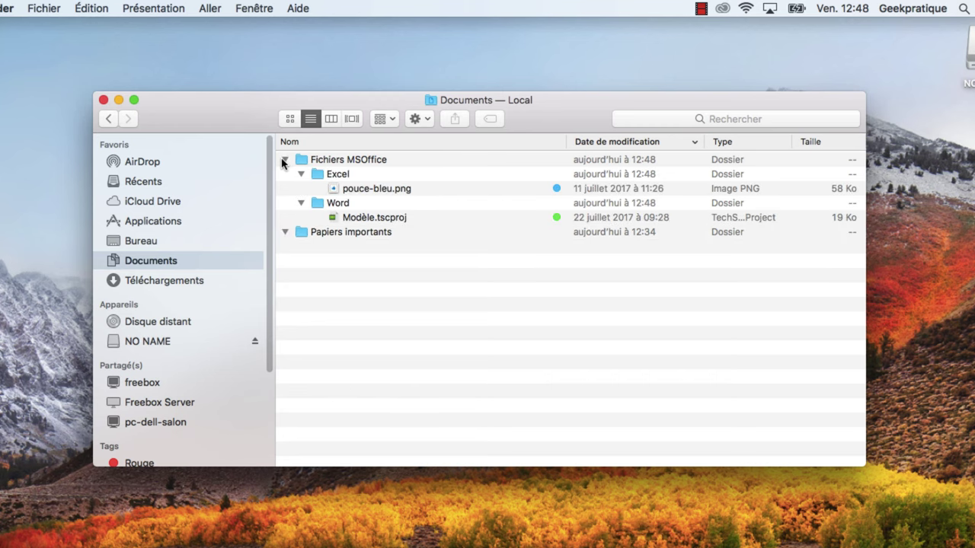
left_click(285, 160)
left_click(285, 161)
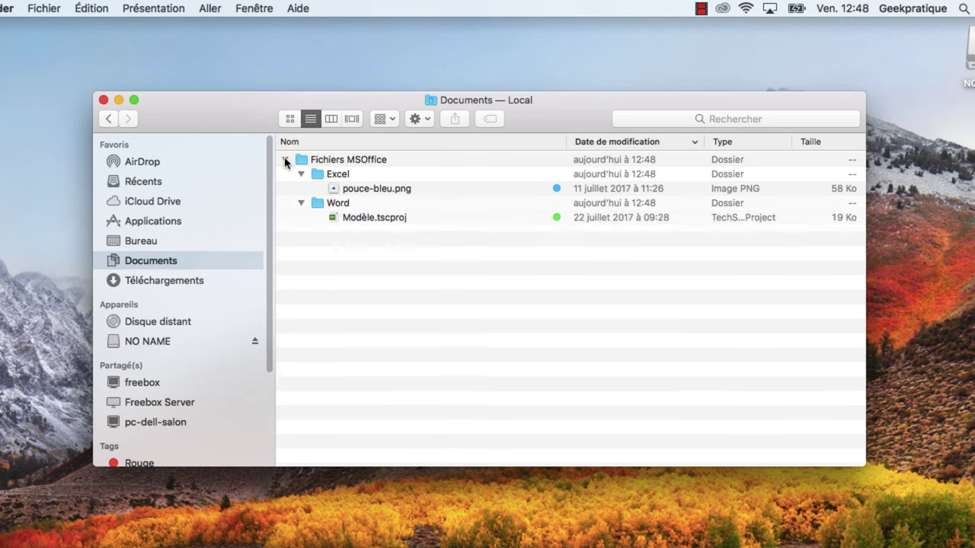
left_click(374, 190)
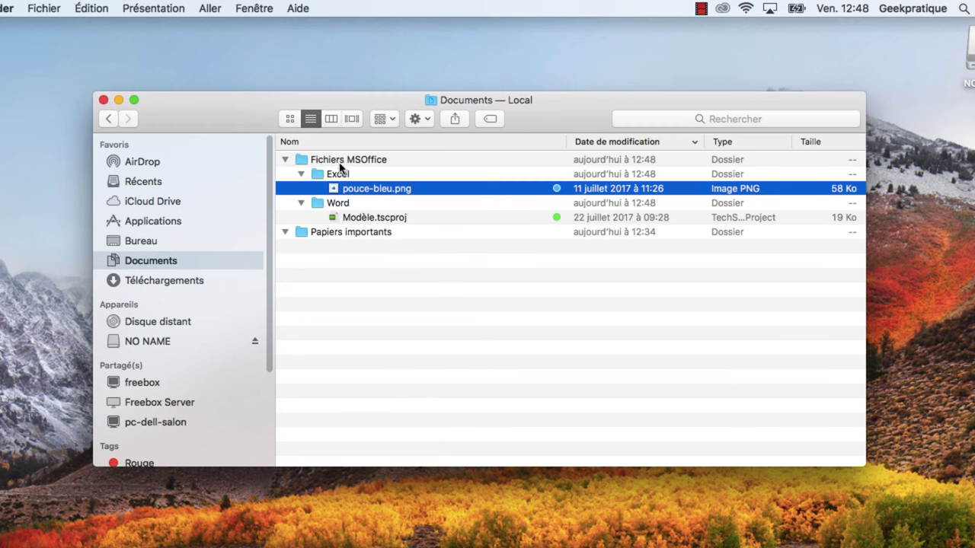
left_click(339, 163)
left_click(367, 217)
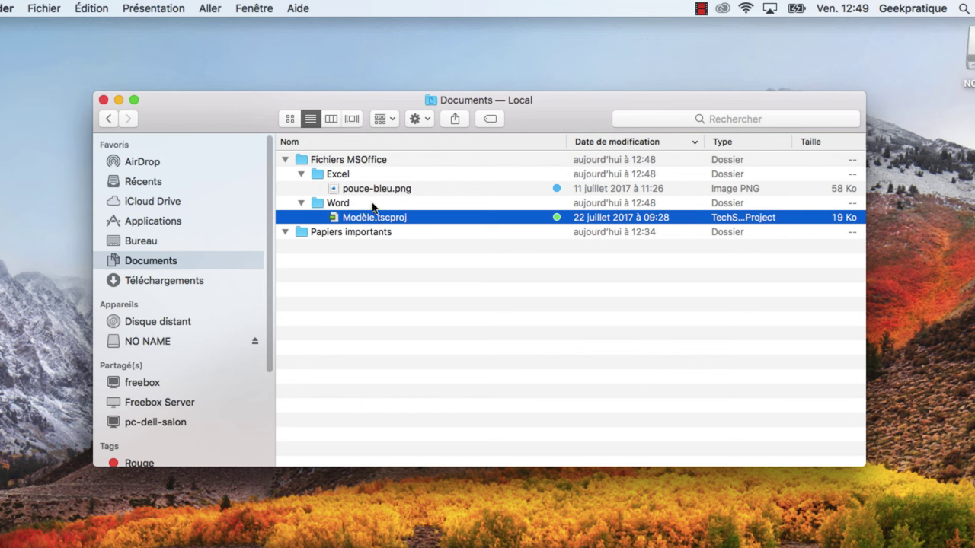
left_click(370, 190)
left_click(370, 218)
left_click(370, 190)
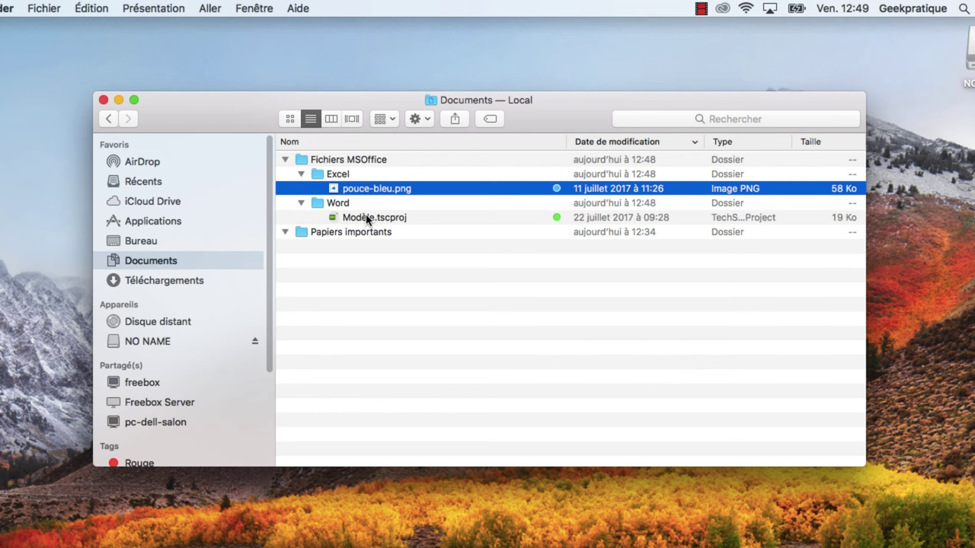
Move Modèle.tscproj from the Word folder to Téléchargements and check both locations
left_click(372, 219)
left_click_drag(372, 219, 181, 281)
left_click(180, 281)
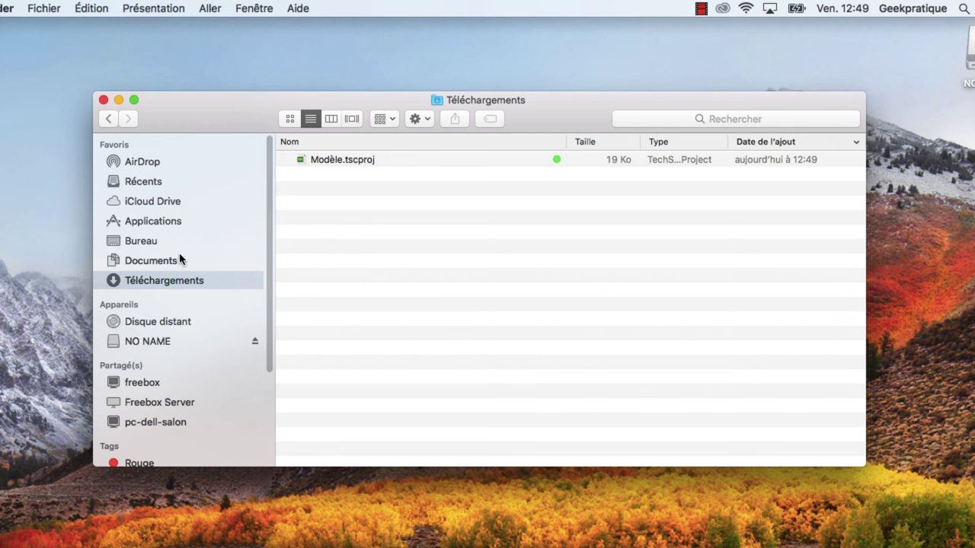
left_click(164, 264)
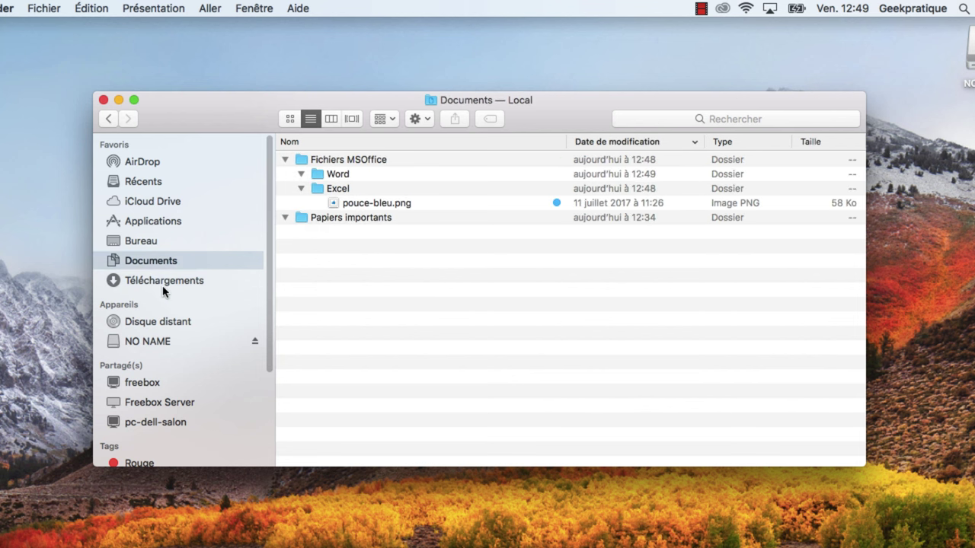
left_click(161, 283)
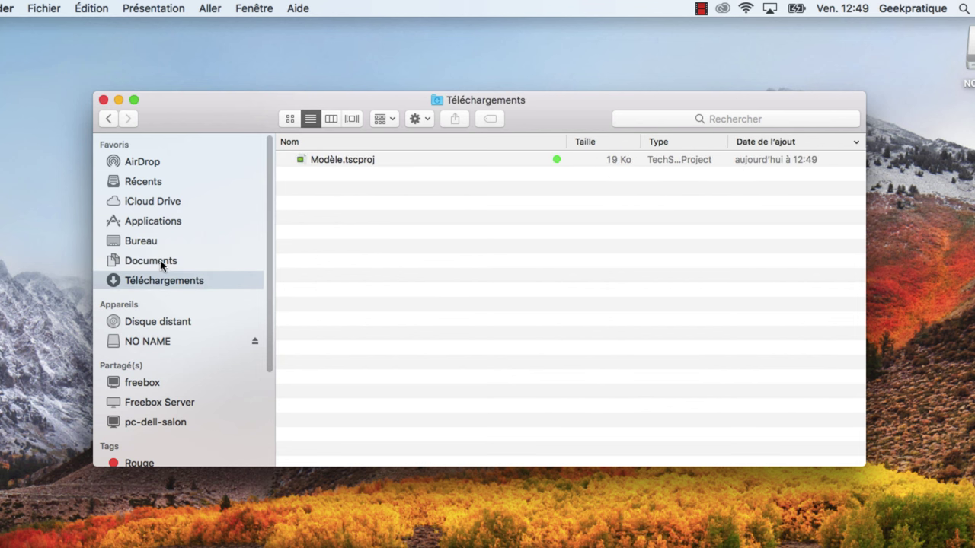
Undo the move of Modèle.tscproj to Téléchargements
left_click(160, 262)
key("super+bracketleft")
key("super+z")
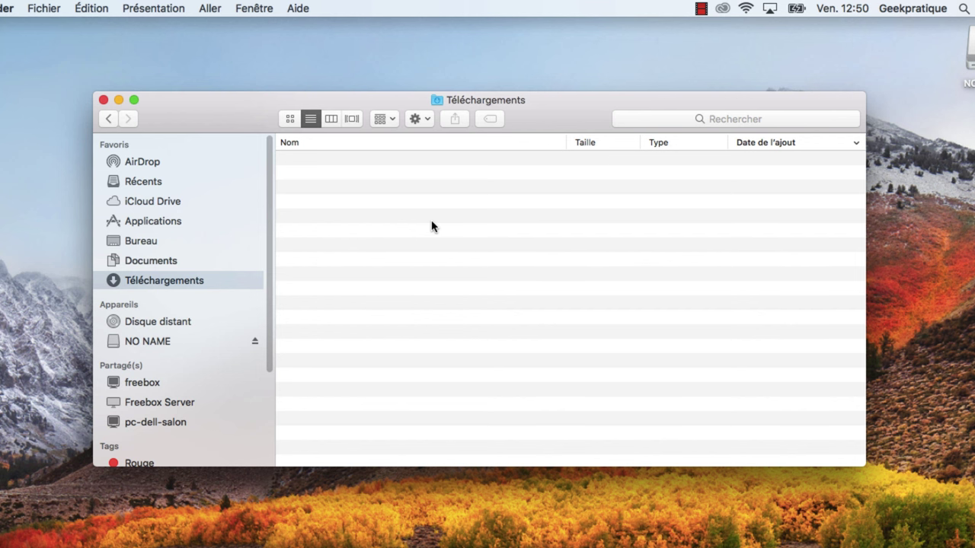
Return to Documents and check the contents of the Fichiers MSOffice, Papiers importants and Excel folders
left_click(151, 261)
left_click(285, 159)
left_click(284, 217)
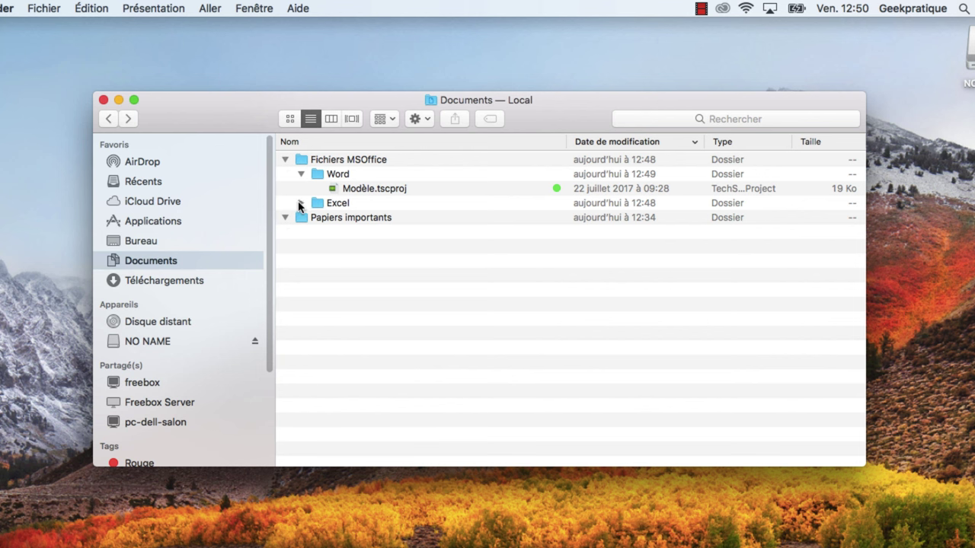
left_click(300, 203)
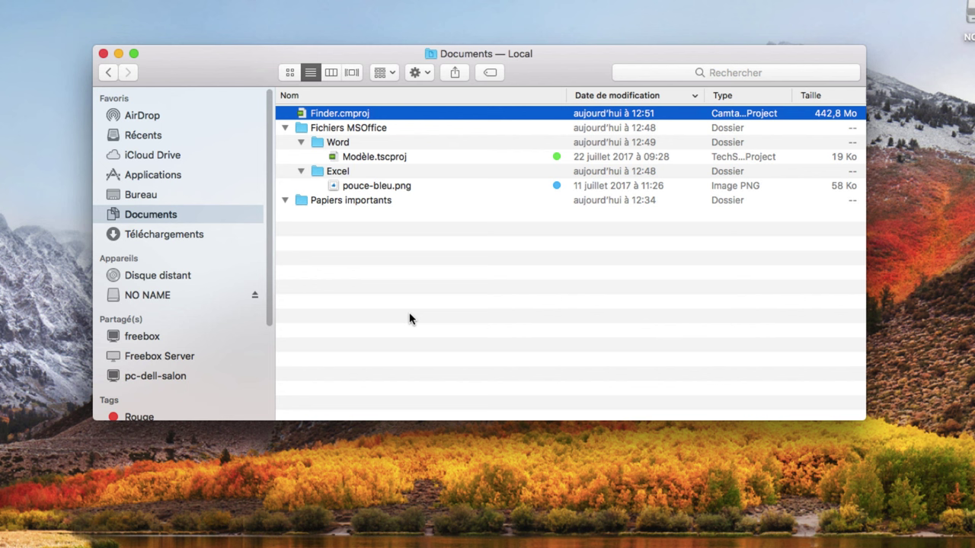
Eject the NO NAME drive from the Appareils section of the sidebar
left_click(253, 298)
left_click(254, 296)
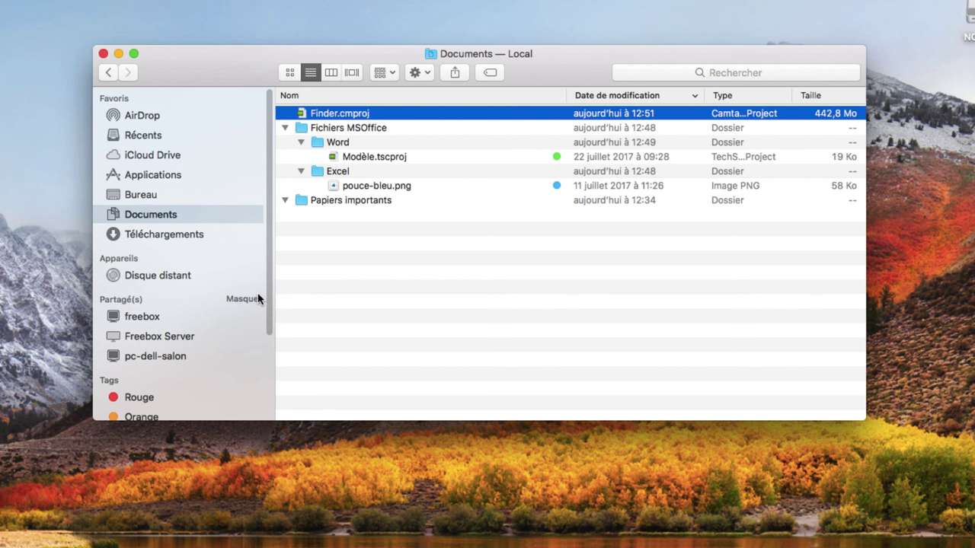